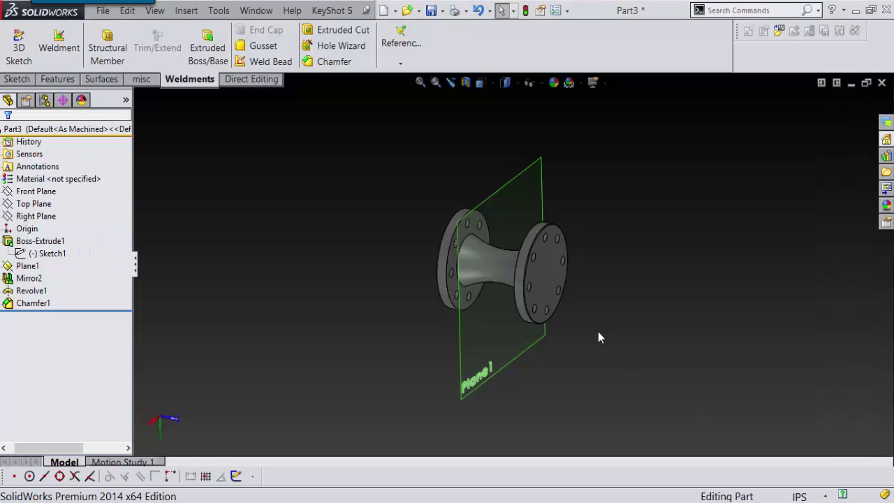
# Examine both flanges of the hub and their bolt holes from several angles.
pyautogui.moveTo(598, 337); pyautogui.dragTo(572, 279, button='middle')
pyautogui.scroll(-3, 573, 286)
pyautogui.moveTo(634, 266); pyautogui.dragTo(485, 266, button='middle')
pyautogui.scroll(-5, 468, 273)
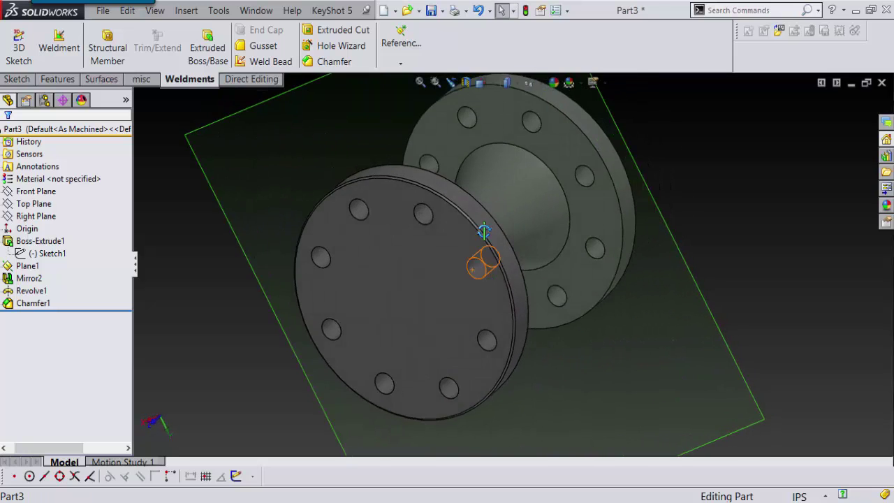
pyautogui.scroll(-3, 447, 241)
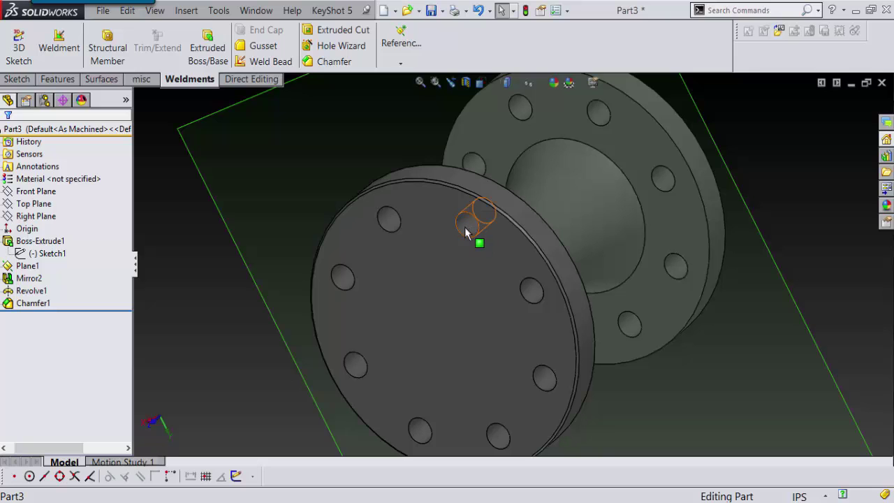
pyautogui.scroll(2, 469, 237)
pyautogui.scroll(-2, 472, 272)
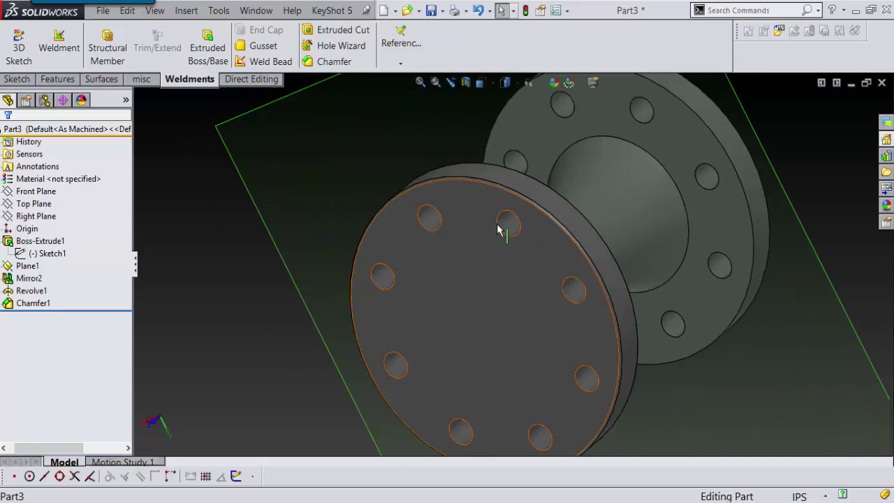
pyautogui.scroll(3, 461, 279)
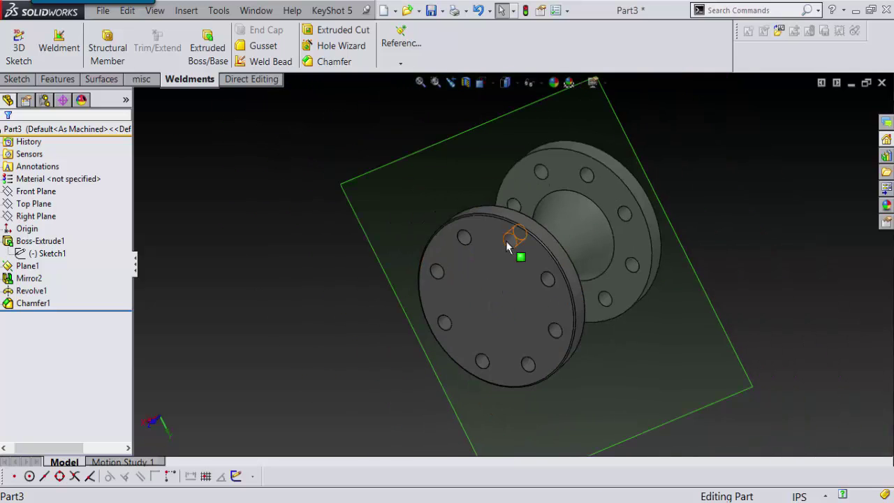
pyautogui.scroll(-1, 507, 242)
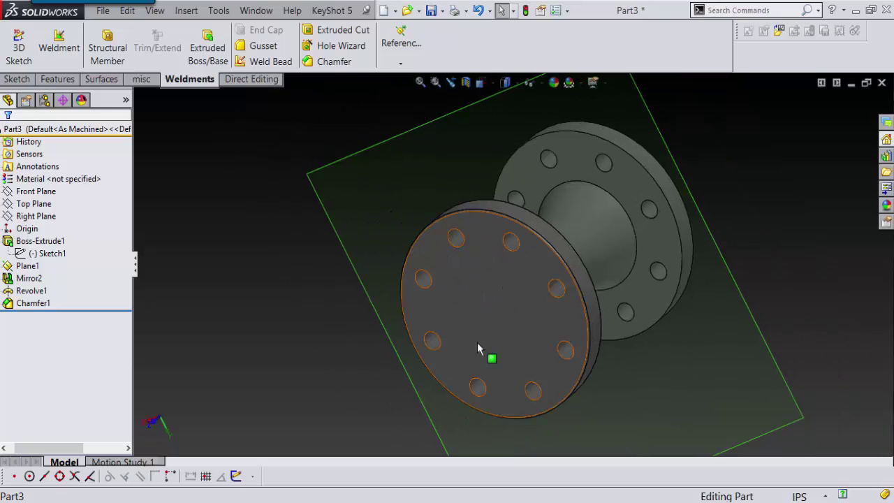
pyautogui.scroll(3, 544, 293)
pyautogui.moveTo(574, 299); pyautogui.dragTo(602, 239, button='middle')
pyautogui.scroll(-3, 590, 261)
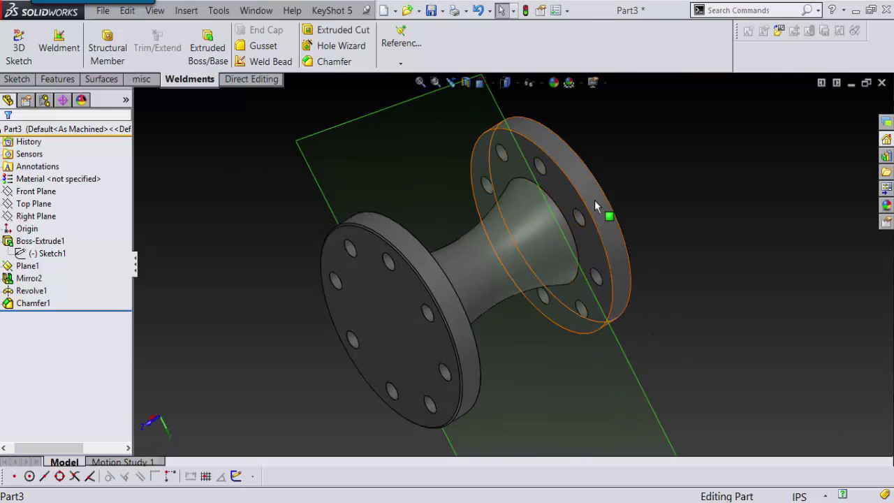
# Inspect the hub's revolved body and the position of Plane1 between the two flanges.
pyautogui.click(595, 205)
pyautogui.scroll(3, 595, 209)
pyautogui.moveTo(624, 296); pyautogui.dragTo(559, 304, button='middle')
pyautogui.scroll(-2, 481, 253)
pyautogui.click(480, 250)
pyautogui.scroll(2, 489, 258)
pyautogui.click(534, 284)
pyautogui.scroll(-3, 534, 284)
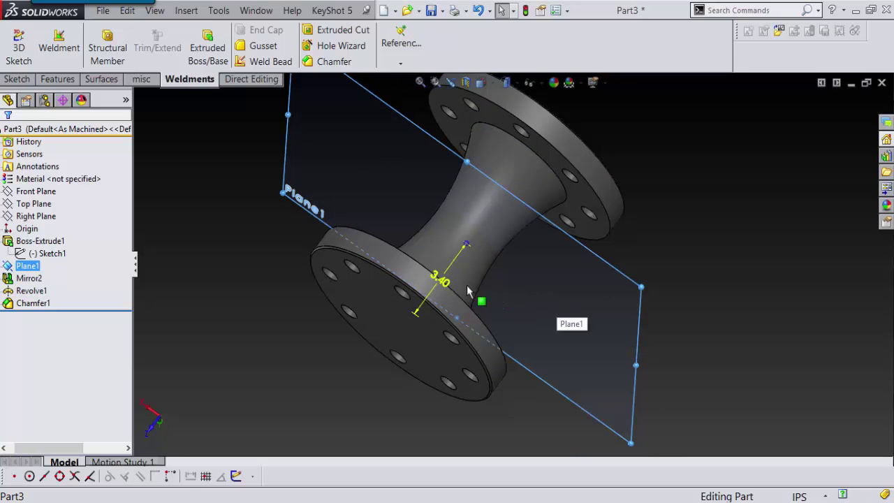
pyautogui.scroll(3, 488, 290)
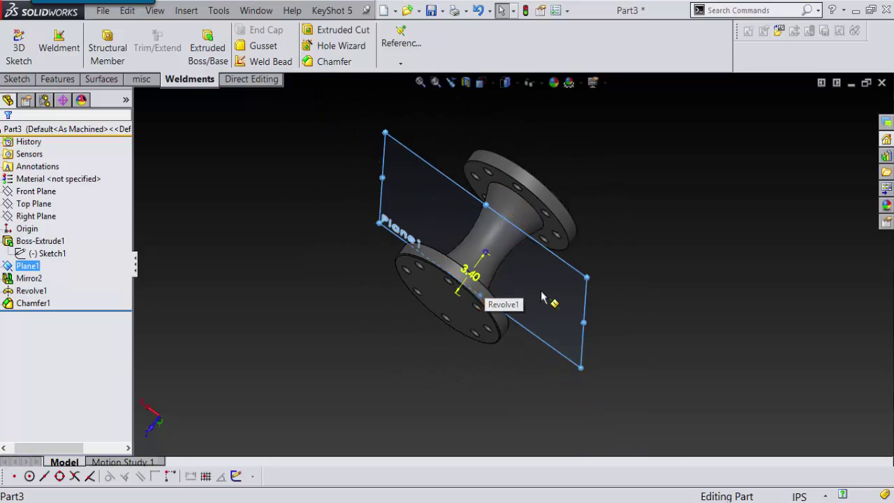
pyautogui.moveTo(482, 296); pyautogui.dragTo(566, 281, button='middle')
pyautogui.scroll(-2, 529, 271)
pyautogui.scroll(4, 528, 271)
pyautogui.click(635, 252)
pyautogui.scroll(-1, 634, 253)
pyautogui.scroll(2, 633, 254)
pyautogui.scroll(-2, 567, 281)
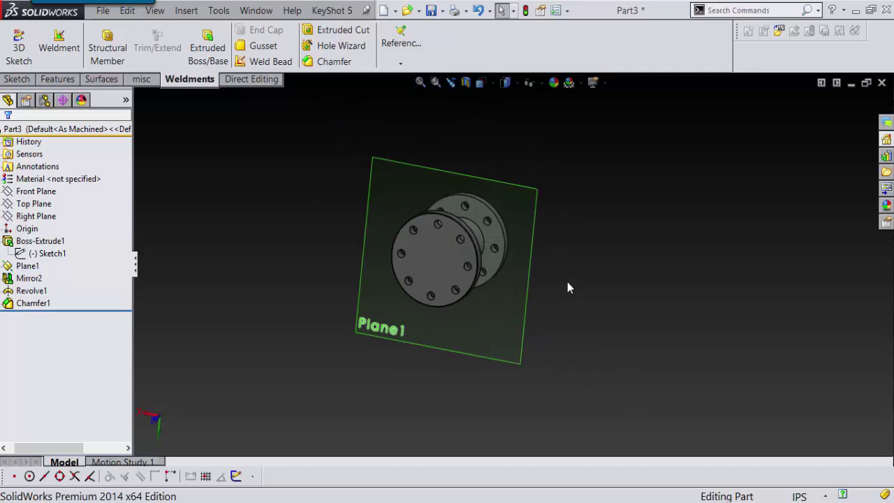
# Start a sketch on Plane1 and draw a circle about 74 in in diameter centred on the origin.
pyautogui.scroll(2, 538, 283)
pyautogui.scroll(-3, 520, 286)
pyautogui.click(518, 196)
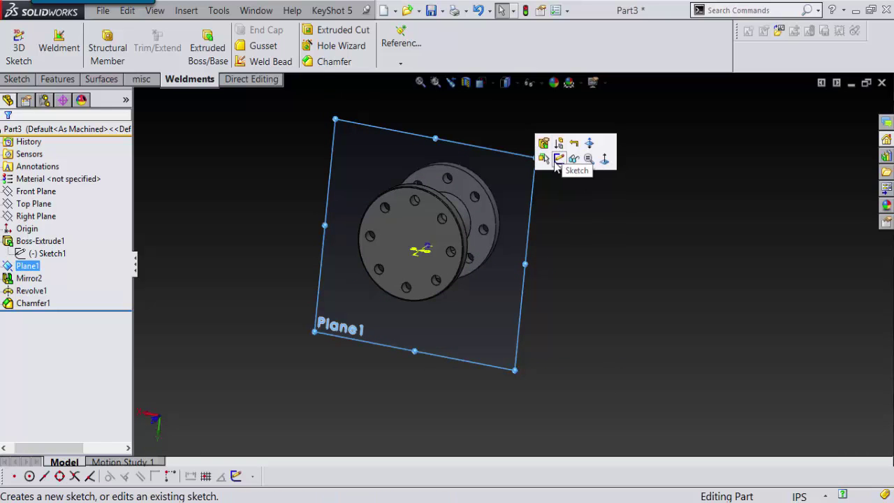
pyautogui.click(558, 159)
pyautogui.scroll(5, 558, 307)
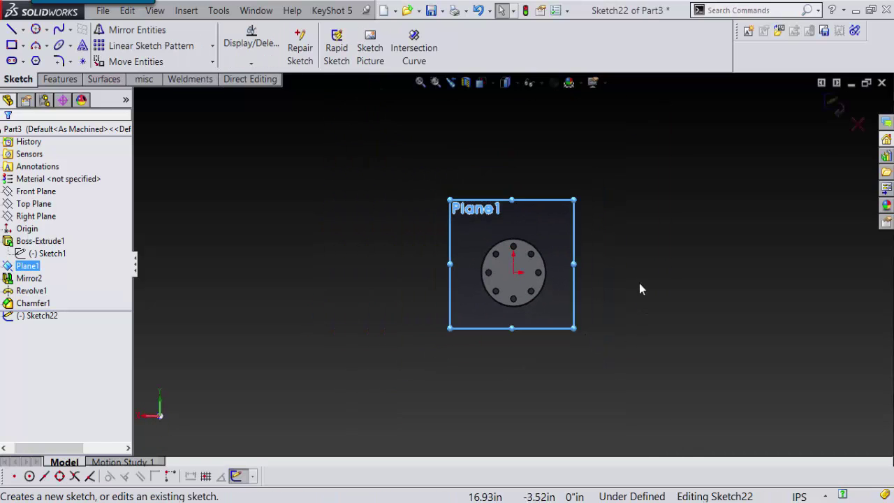
pyautogui.moveTo(632, 270)
pyautogui.mouseDown(button='right')
pyautogui.moveTo(652, 299)
pyautogui.moveTo(776, 242)
pyautogui.mouseUp(button='right')
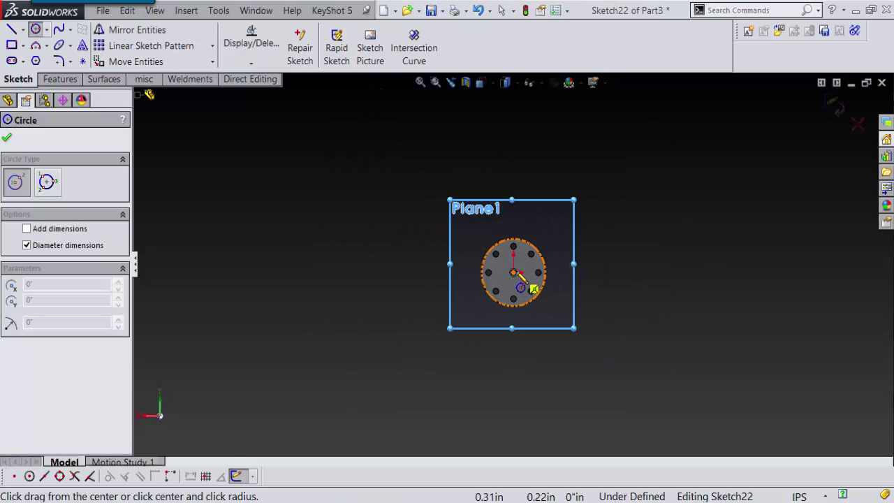
pyautogui.click(513, 272)
pyautogui.scroll(3, 658, 263)
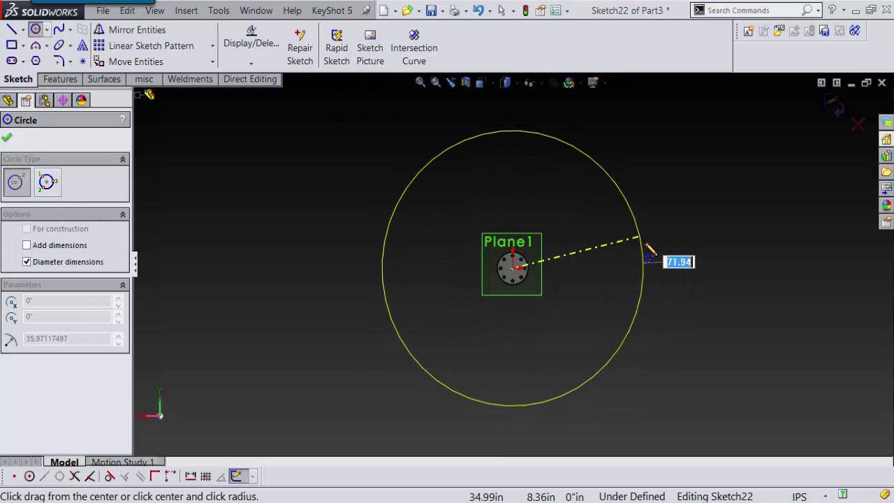
pyautogui.click(648, 289)
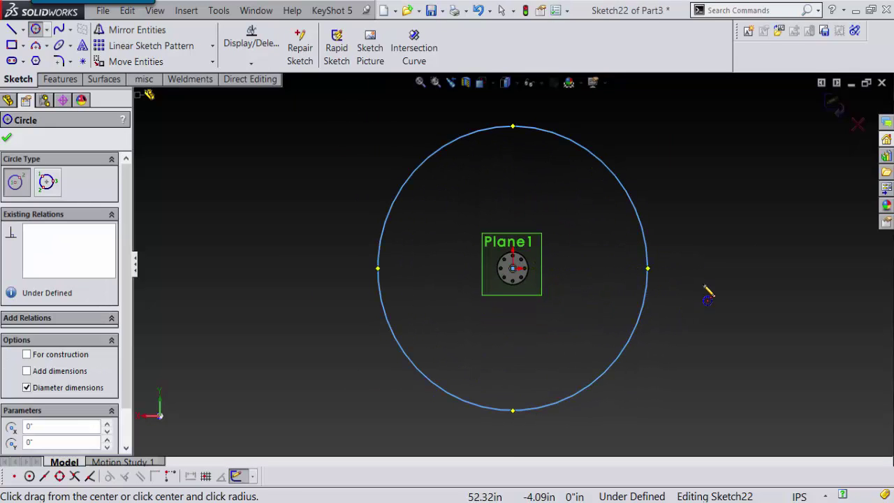
# Dimension the circle's diameter and set it to 52 in.
pyautogui.moveTo(698, 247); pyautogui.dragTo(694, 170, button='right')
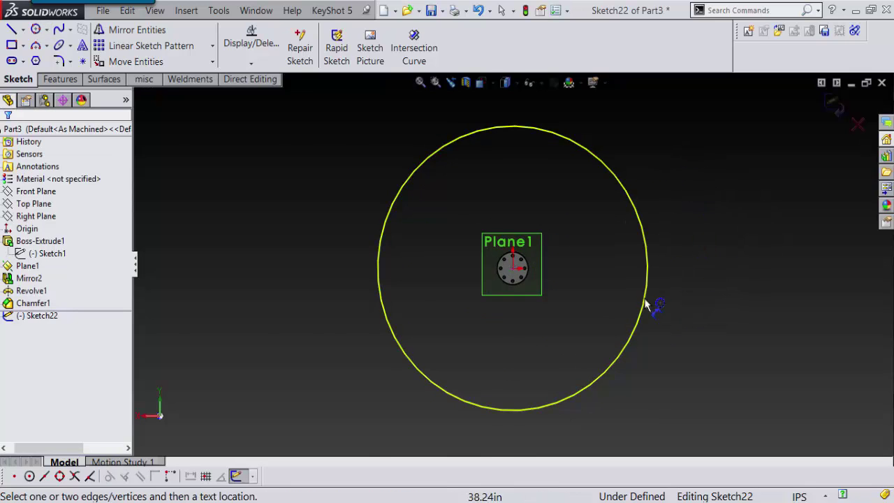
pyautogui.scroll(-3, 646, 304)
pyautogui.click(626, 273)
pyautogui.scroll(3, 674, 314)
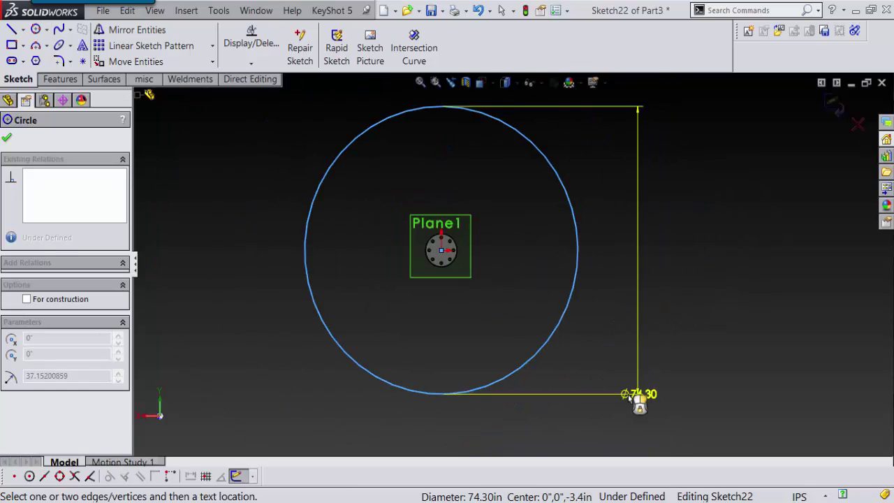
pyautogui.click(587, 417)
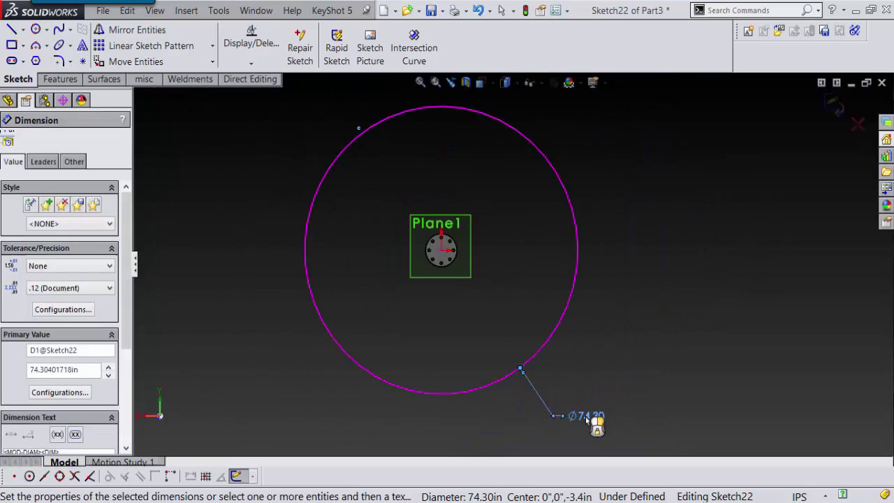
pyautogui.write('52')
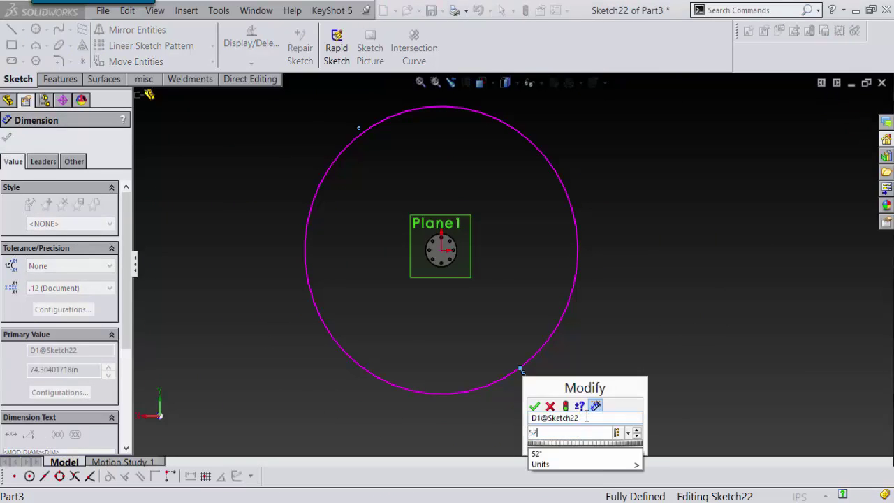
pyautogui.press('Return')
pyautogui.scroll(4, 437, 305)
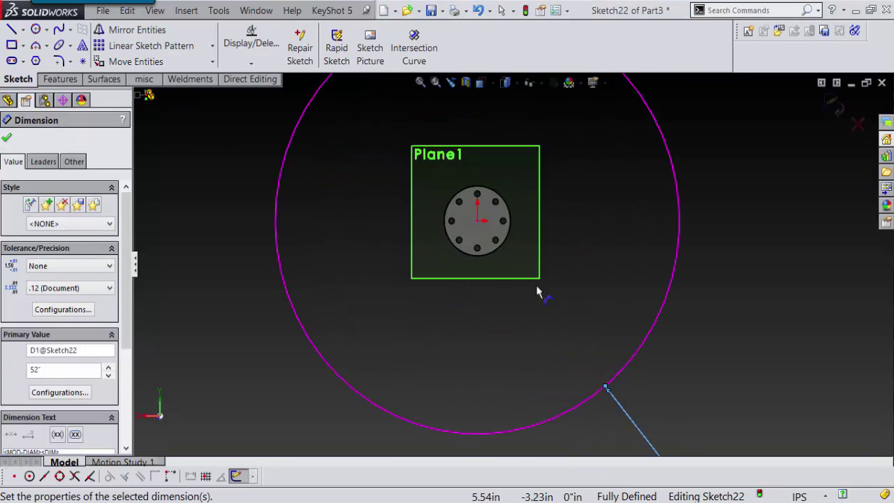
pyautogui.press('Escape')
# Convert the 52 in circle to construction geometry.
pyautogui.click(676, 248)
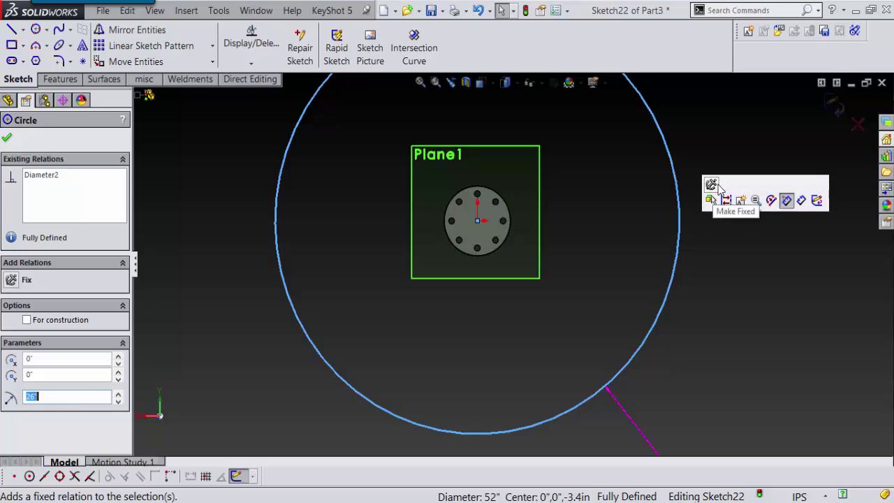
pyautogui.click(727, 201)
pyautogui.scroll(-3, 567, 249)
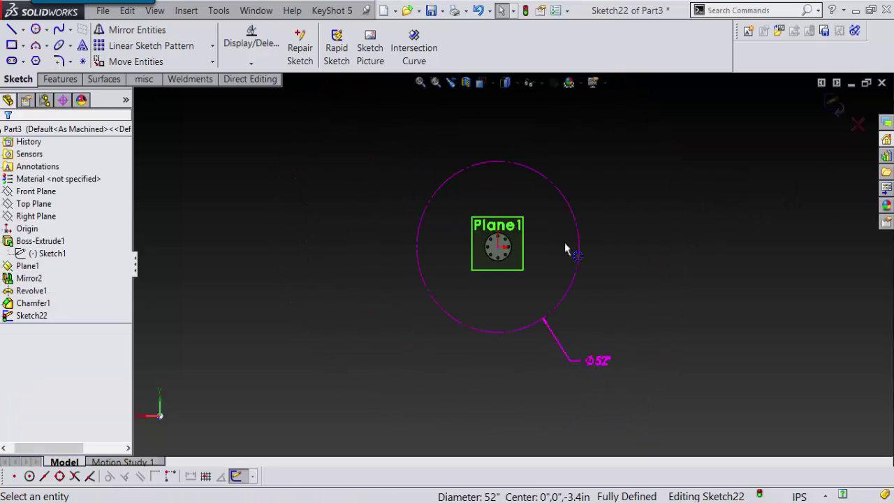
# Place a sketch point on the construction circle's top quadrant, vertically above the origin.
pyautogui.scroll(4, 538, 236)
pyautogui.scroll(-1, 517, 247)
pyautogui.scroll(3, 537, 262)
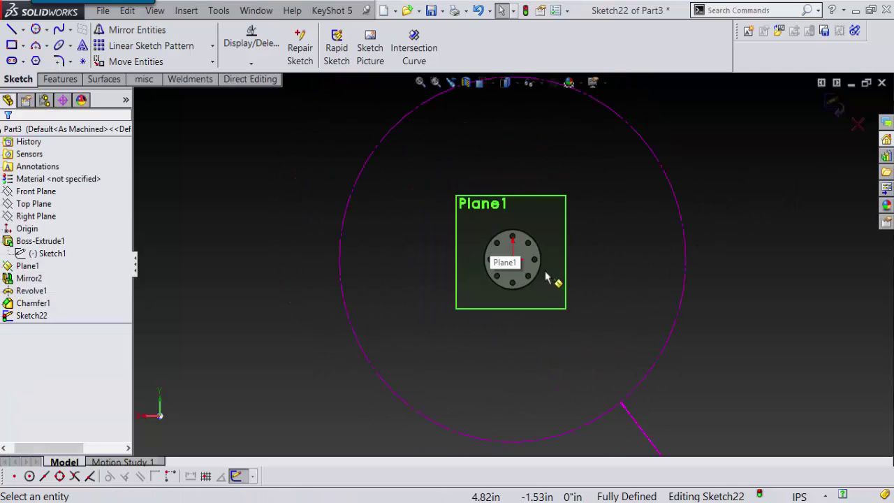
pyautogui.scroll(-3, 551, 248)
pyautogui.moveTo(592, 205)
pyautogui.mouseDown(button='right')
pyautogui.moveTo(594, 221)
pyautogui.moveTo(634, 137)
pyautogui.mouseUp(button='right')
pyautogui.scroll(2, 541, 150)
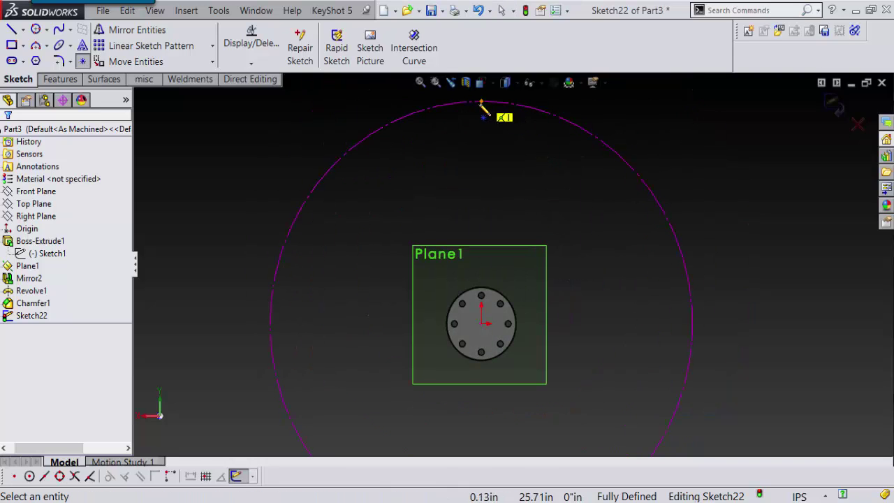
pyautogui.click(481, 102)
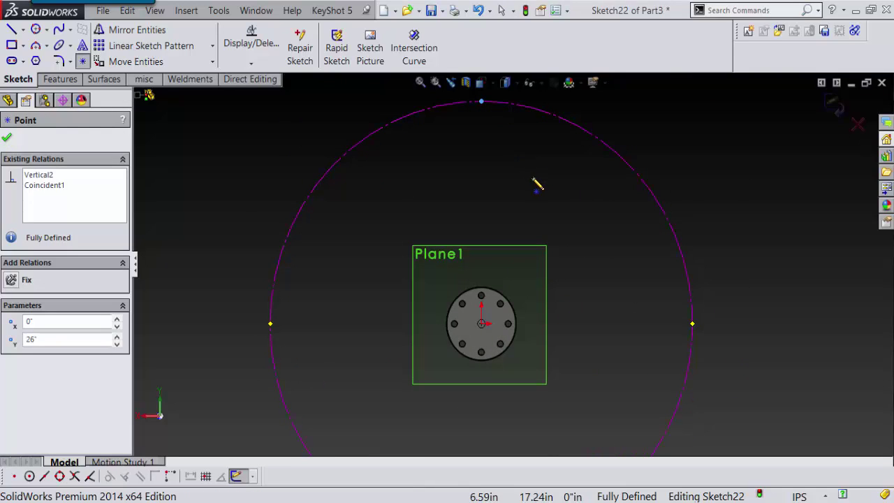
pyautogui.moveTo(530, 184); pyautogui.dragTo(448, 186, button='right')
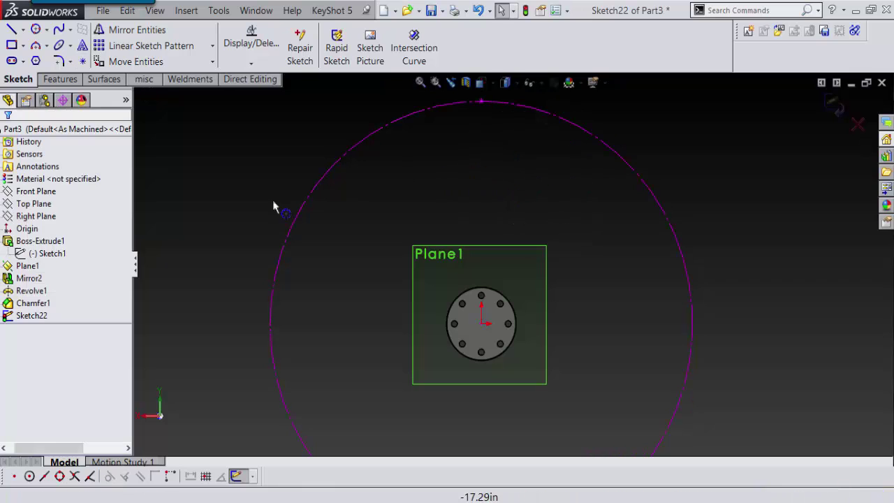
# Create a circular sketch pattern of the top point about the origin with 16 equally spaced instances over 360 degrees.
pyautogui.click(212, 45)
pyautogui.click(157, 78)
pyautogui.scroll(2, 525, 137)
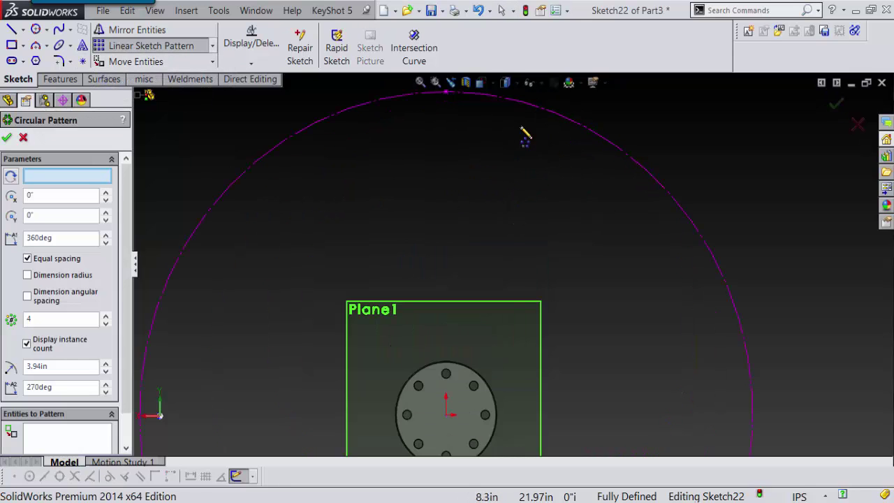
pyautogui.scroll(-1, 509, 138)
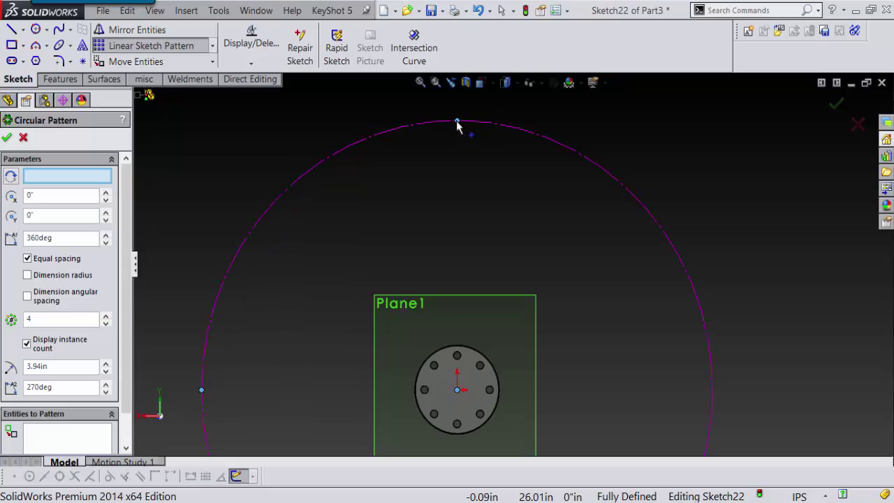
pyautogui.click(457, 124)
pyautogui.scroll(-2, 440, 286)
pyautogui.scroll(3, 431, 317)
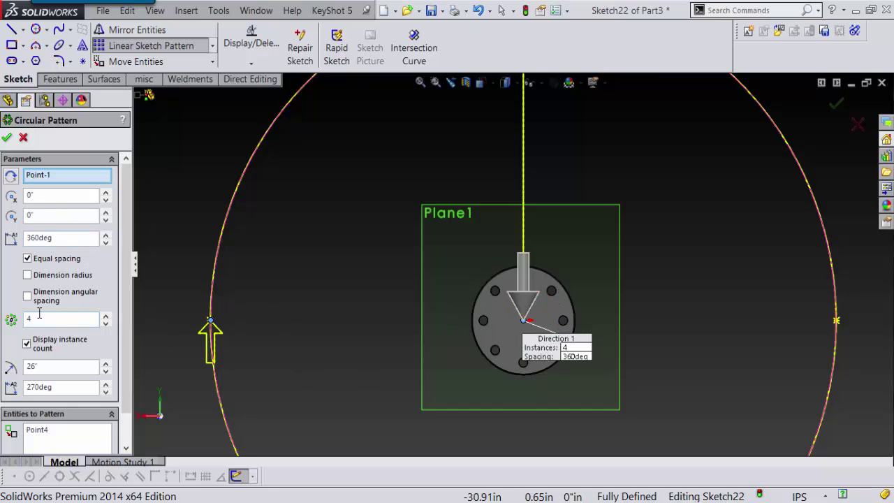
pyautogui.click(39, 315)
pyautogui.write('16')
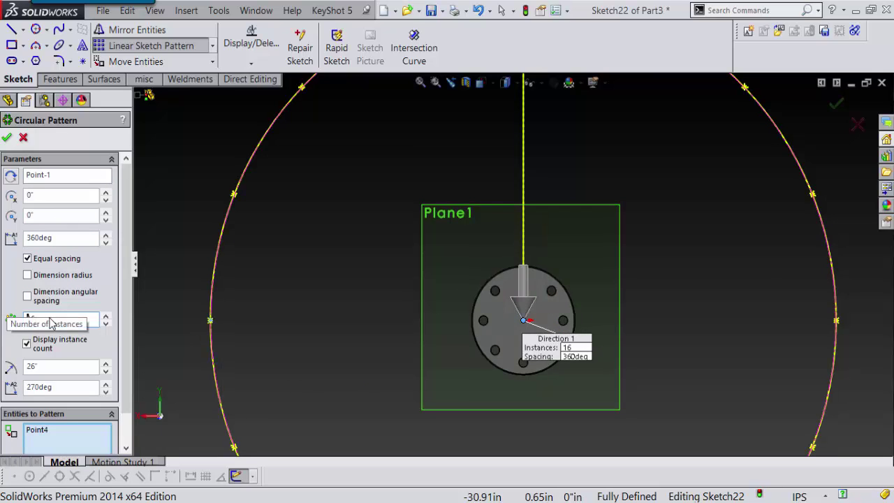
pyautogui.scroll(3, 260, 286)
pyautogui.scroll(-1, 307, 359)
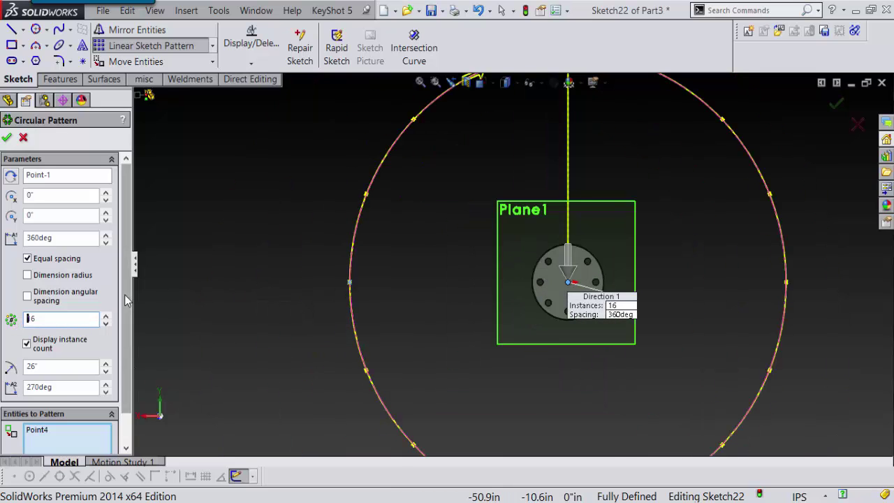
pyautogui.moveTo(126, 300); pyautogui.dragTo(132, 361)
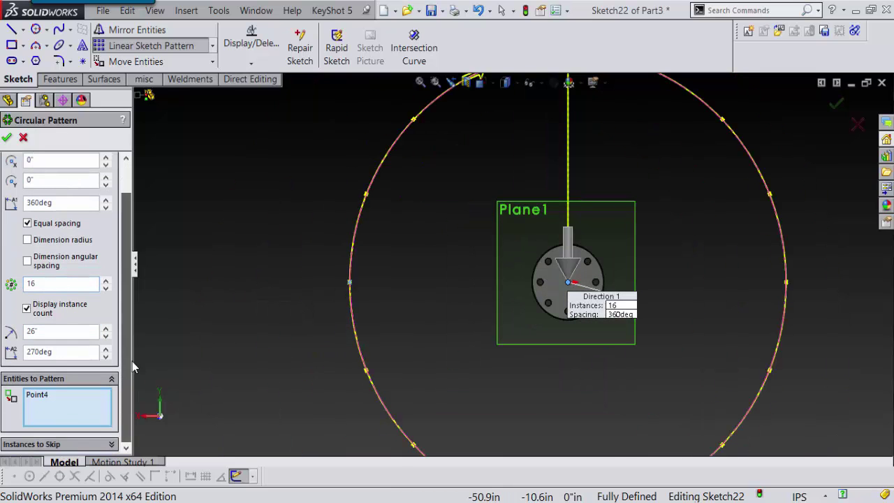
pyautogui.click(6, 137)
# Exit the point-circle sketch and check the placement of its points around the hub.
pyautogui.scroll(3, 422, 274)
pyautogui.scroll(-3, 587, 320)
pyautogui.moveTo(594, 251); pyautogui.dragTo(567, 303, button='middle')
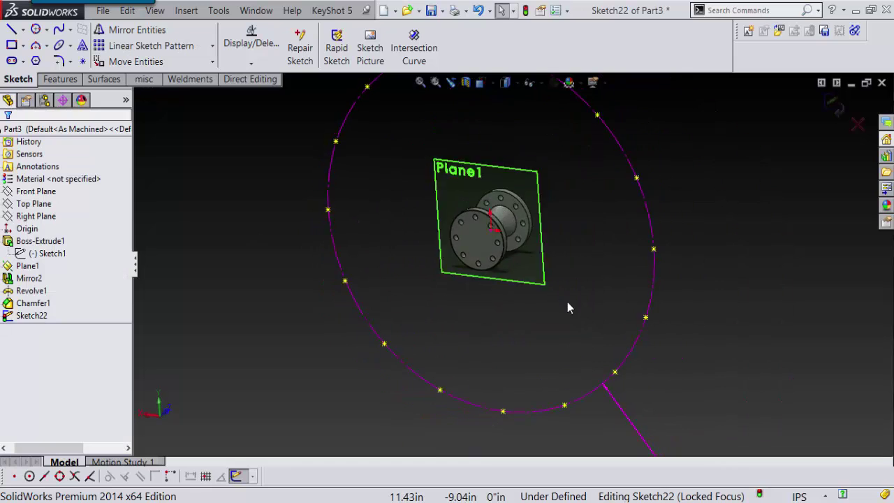
pyautogui.scroll(3, 568, 303)
pyautogui.click(830, 102)
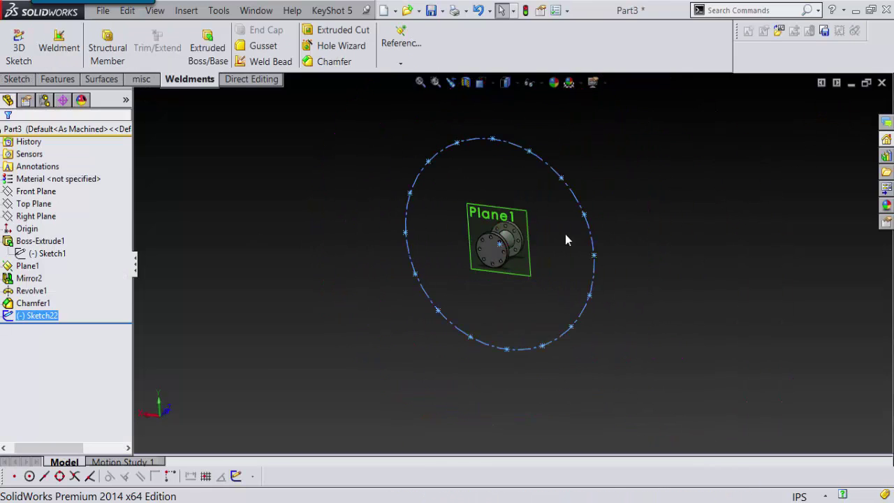
pyautogui.scroll(-3, 545, 218)
pyautogui.moveTo(545, 218)
pyautogui.mouseDown(button='middle')
pyautogui.moveTo(488, 241)
pyautogui.moveTo(513, 265)
pyautogui.moveTo(495, 241)
pyautogui.moveTo(518, 186)
pyautogui.moveTo(537, 218)
pyautogui.mouseUp(button='middle')
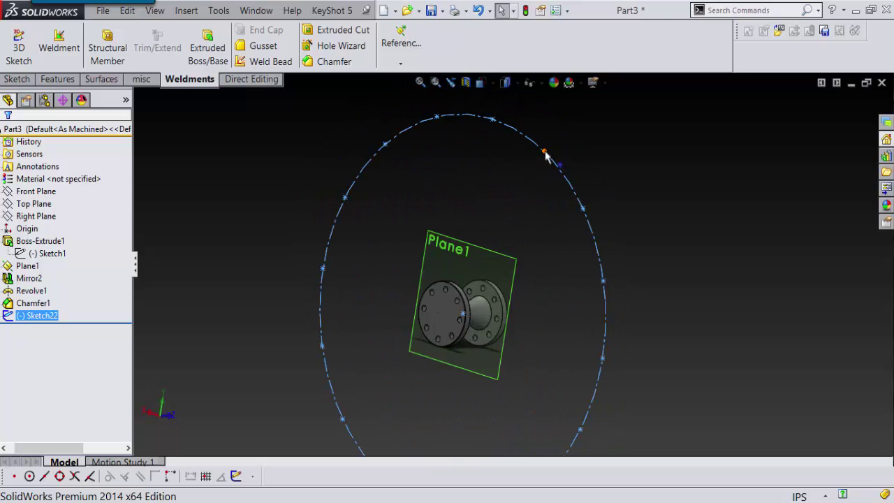
pyautogui.scroll(-2, 466, 272)
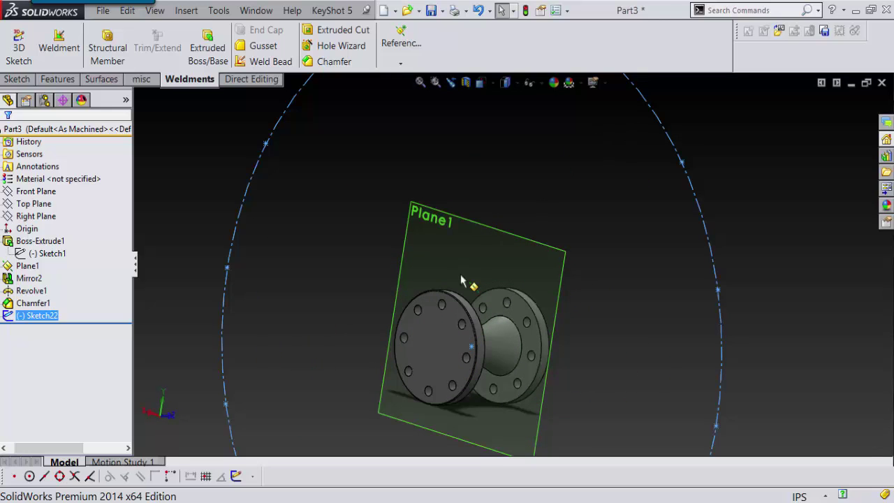
# Examine the position of the 16-point circle around the hub from several angles, relative to both flanges.
pyautogui.scroll(3, 439, 322)
pyautogui.moveTo(439, 326)
pyautogui.mouseDown(button='middle')
pyautogui.moveTo(464, 242)
pyautogui.moveTo(528, 263)
pyautogui.moveTo(508, 274)
pyautogui.moveTo(495, 196)
pyautogui.moveTo(495, 274)
pyautogui.moveTo(610, 326)
pyautogui.moveTo(626, 263)
pyautogui.moveTo(594, 282)
pyautogui.mouseUp(button='middle')
pyautogui.scroll(-3, 505, 275)
pyautogui.scroll(1, 495, 274)
pyautogui.scroll(-3, 503, 257)
pyautogui.scroll(3, 506, 251)
pyautogui.middleClick(515, 263)
pyautogui.scroll(3, 620, 306)
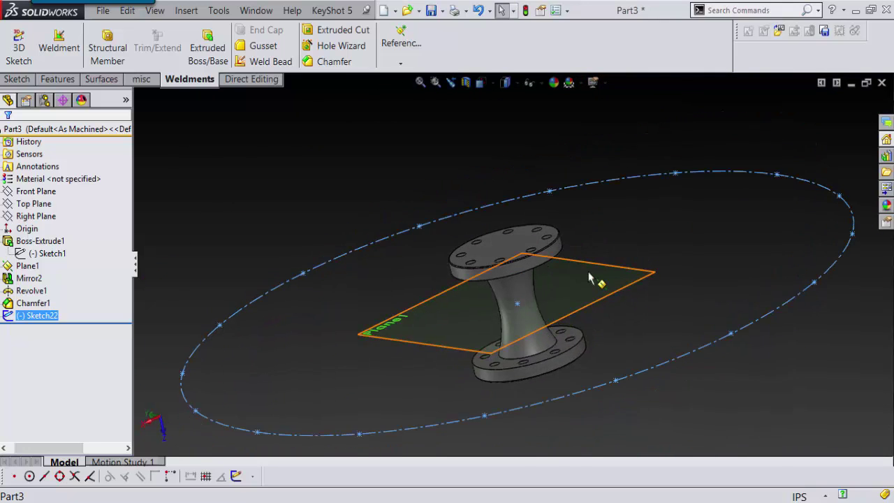
pyautogui.scroll(-2, 554, 287)
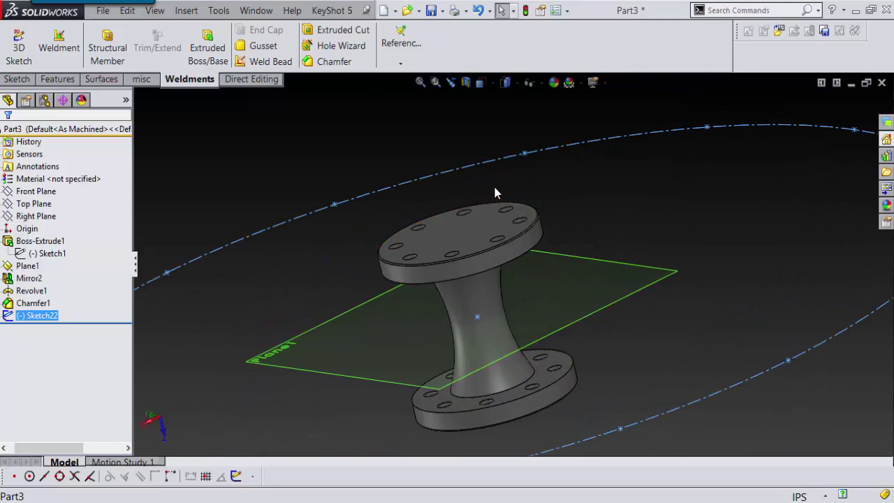
pyautogui.scroll(5, 771, 176)
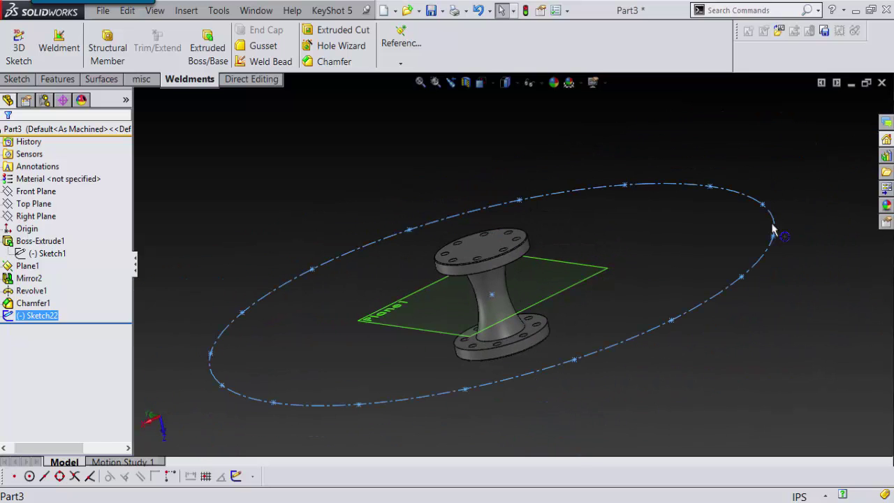
pyautogui.moveTo(599, 272); pyautogui.dragTo(534, 279, button='middle')
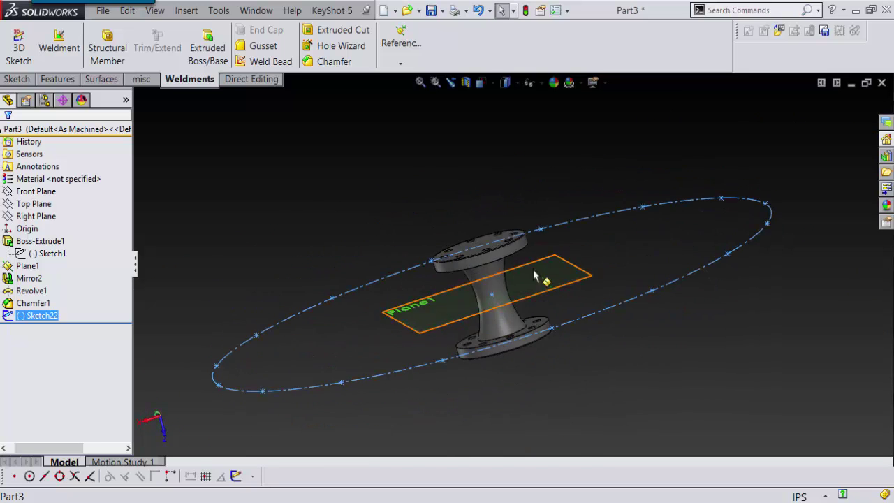
pyautogui.scroll(-4, 548, 296)
pyautogui.scroll(2, 570, 277)
pyautogui.moveTo(555, 320); pyautogui.dragTo(549, 244, button='middle')
pyautogui.scroll(-2, 565, 258)
pyautogui.scroll(1, 549, 245)
pyautogui.moveTo(523, 299)
pyautogui.mouseDown(button='middle')
pyautogui.moveTo(484, 190)
pyautogui.moveTo(508, 253)
pyautogui.moveTo(487, 192)
pyautogui.moveTo(492, 218)
pyautogui.mouseUp(button='middle')
pyautogui.scroll(3, 508, 251)
pyautogui.scroll(-2, 492, 219)
pyautogui.scroll(2, 507, 253)
# Start a sketch on the inner face of the mirrored flange and place a point at the centre of one bolt hole.
pyautogui.moveTo(511, 261); pyautogui.dragTo(484, 198, button='middle')
pyautogui.scroll(-4, 484, 198)
pyautogui.click(519, 226)
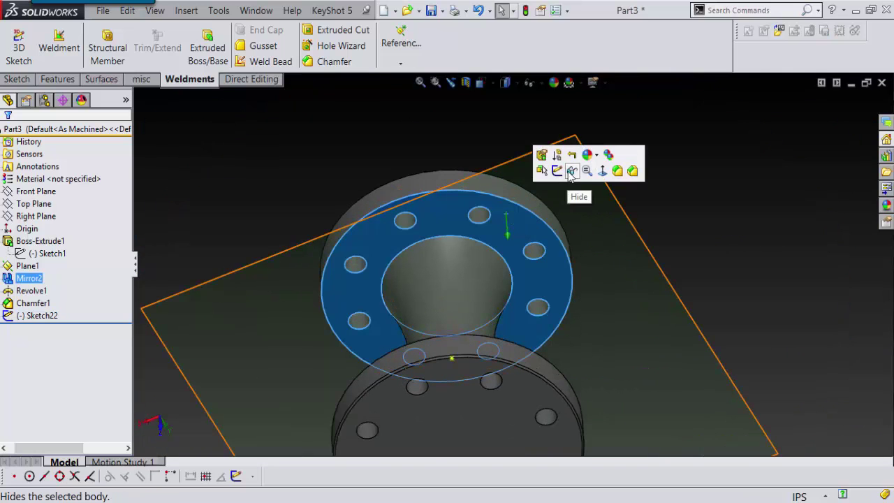
pyautogui.click(557, 169)
pyautogui.moveTo(548, 287); pyautogui.dragTo(578, 307, button='middle')
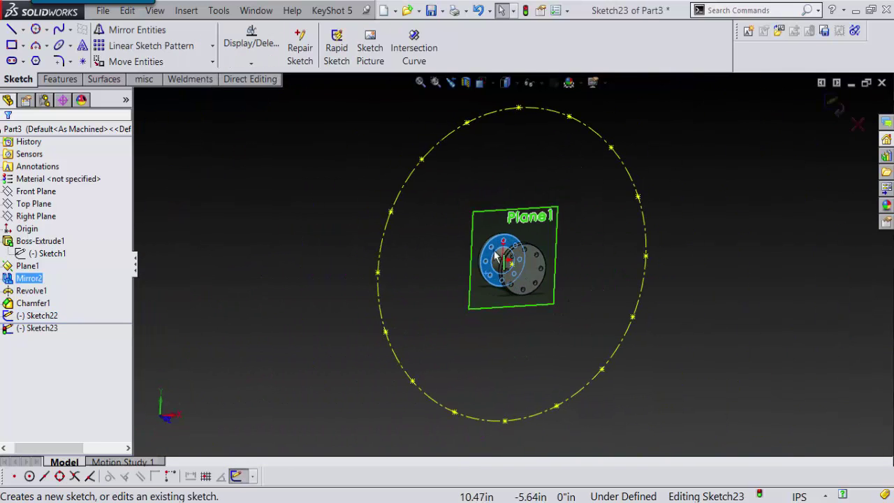
pyautogui.scroll(-4, 464, 244)
pyautogui.click(431, 267)
pyautogui.moveTo(429, 252); pyautogui.dragTo(457, 208, button='right')
pyautogui.scroll(-6, 467, 223)
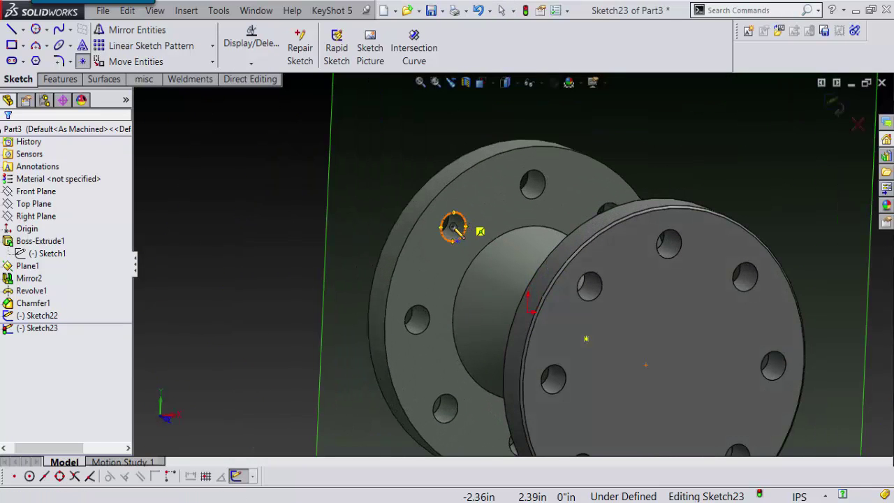
pyautogui.click(453, 227)
pyautogui.scroll(5, 464, 234)
pyautogui.press('Escape')
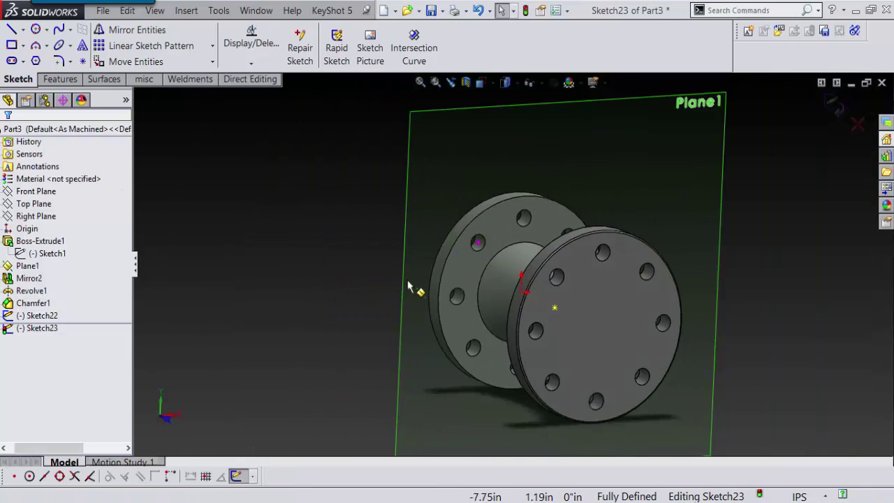
pyautogui.scroll(-3, 487, 260)
pyautogui.moveTo(309, 210); pyautogui.dragTo(284, 213, button='right')
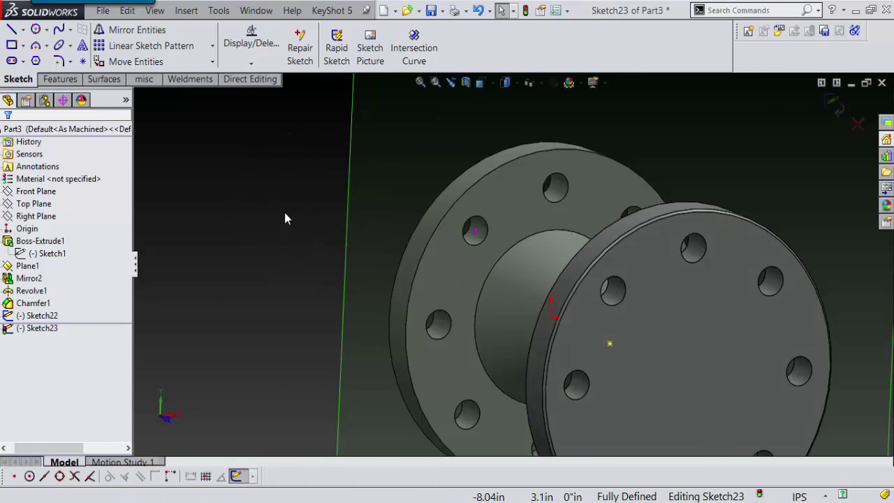
# Create a circular sketch pattern of the mirrored flange's hole point with 8 equally spaced instances over 360 degrees.
pyautogui.click(213, 45)
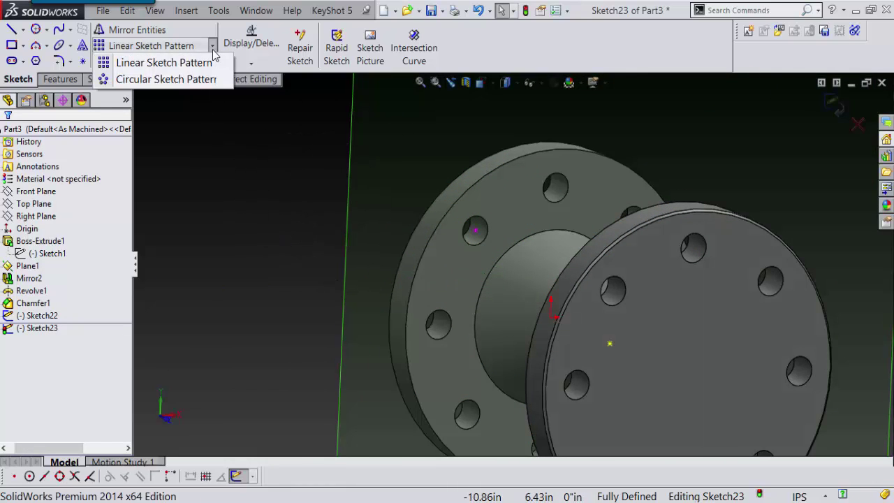
pyautogui.click(165, 79)
pyautogui.scroll(-4, 537, 276)
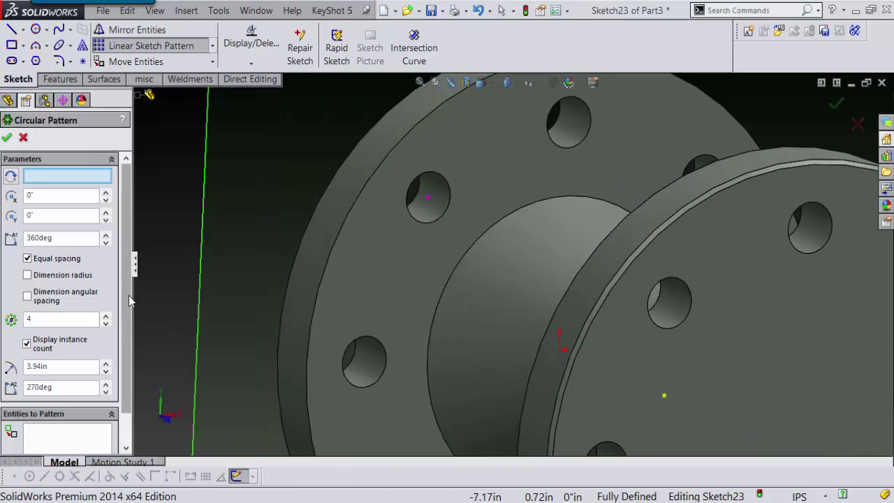
pyautogui.scroll(-1, 98, 349)
pyautogui.click(74, 402)
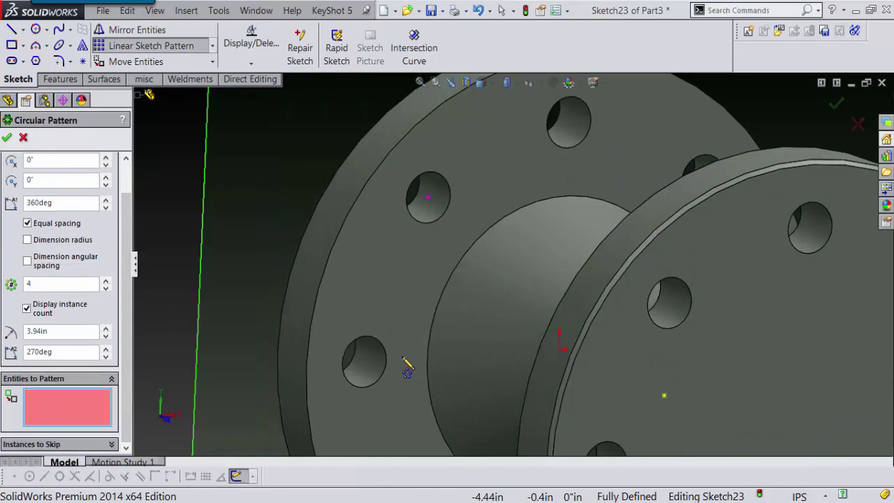
pyautogui.click(429, 199)
pyautogui.scroll(3, 444, 321)
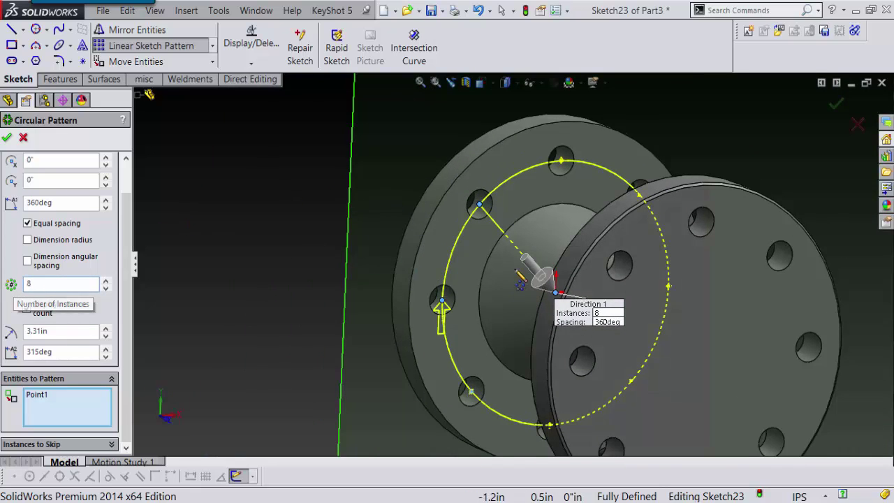
pyautogui.scroll(-2, 515, 271)
pyautogui.moveTo(502, 255); pyautogui.dragTo(376, 255, button='middle')
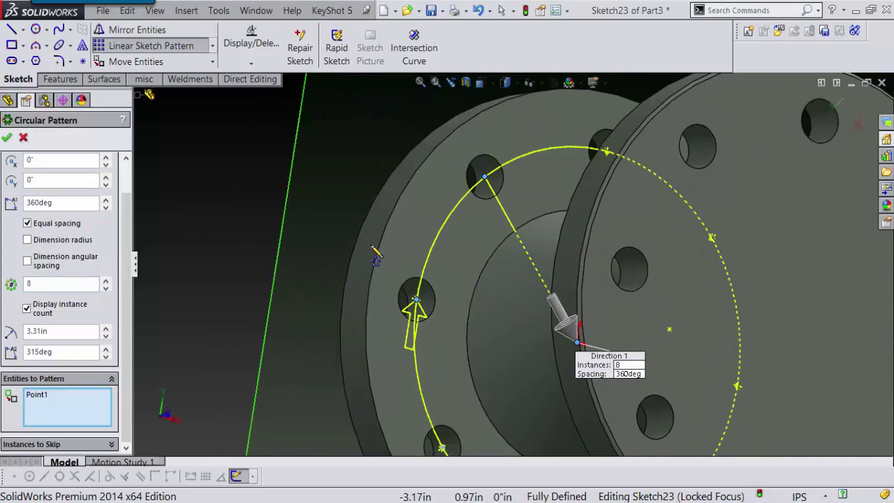
pyautogui.click(7, 138)
# Exit the sketch holding the mirrored flange's hole points.
pyautogui.scroll(3, 280, 257)
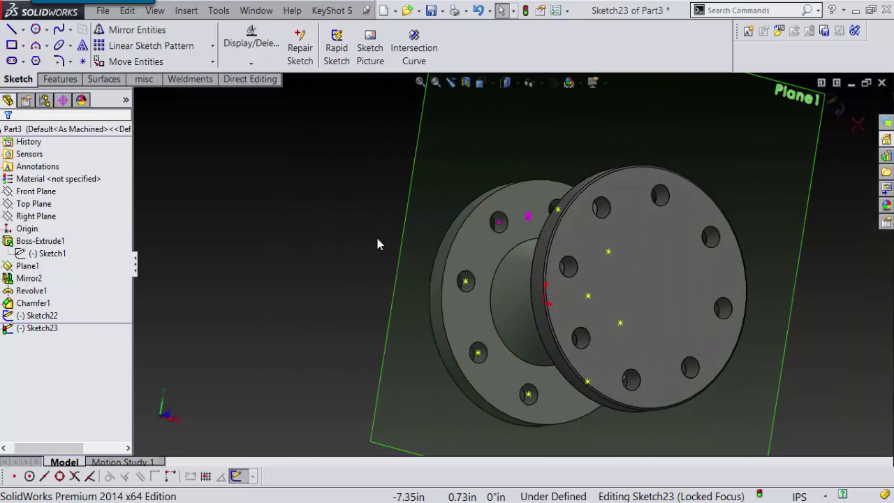
pyautogui.scroll(3, 377, 242)
pyautogui.moveTo(477, 367)
pyautogui.mouseDown(button='middle')
pyautogui.moveTo(787, 359)
pyautogui.moveTo(649, 283)
pyautogui.mouseUp(button='middle')
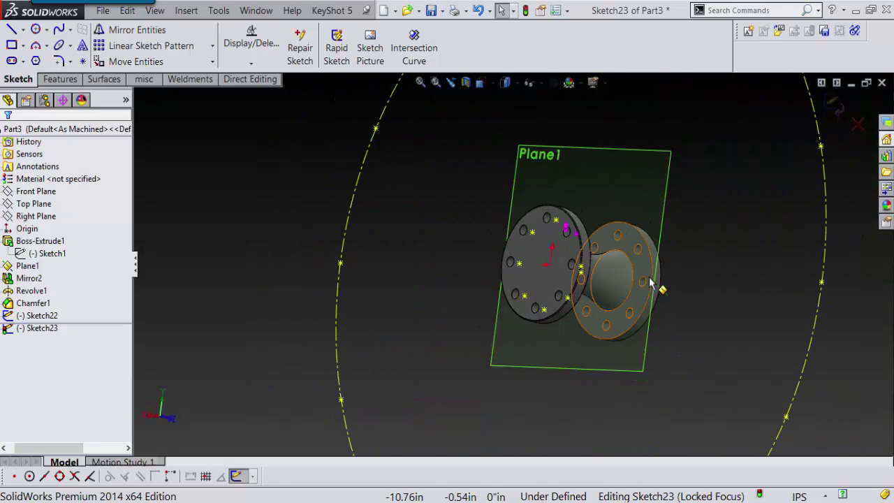
pyautogui.scroll(-2, 649, 283)
pyautogui.click(834, 104)
pyautogui.scroll(-2, 612, 262)
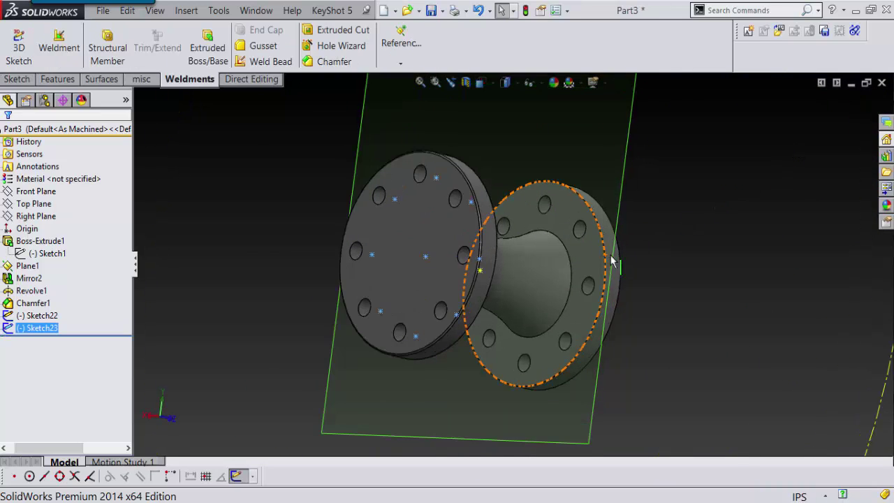
# Start a sketch on the inner face of the original flange and place a point at the top bolt hole's centre.
pyautogui.scroll(-1, 611, 262)
pyautogui.click(583, 249)
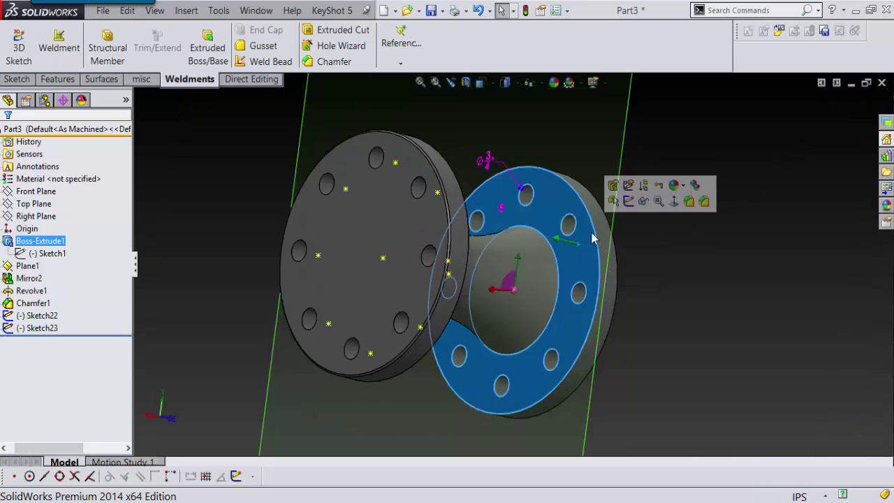
pyautogui.click(627, 202)
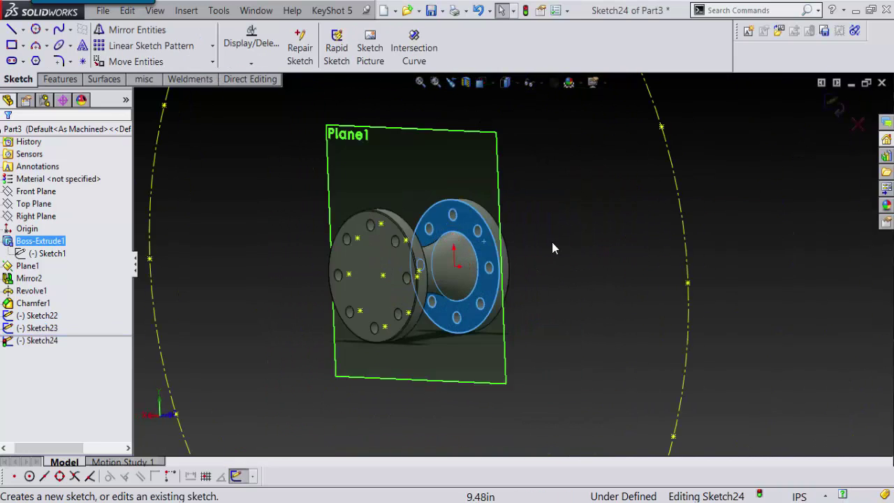
pyautogui.click(552, 242)
pyautogui.scroll(-3, 532, 236)
pyautogui.moveTo(562, 249); pyautogui.dragTo(604, 209, button='right')
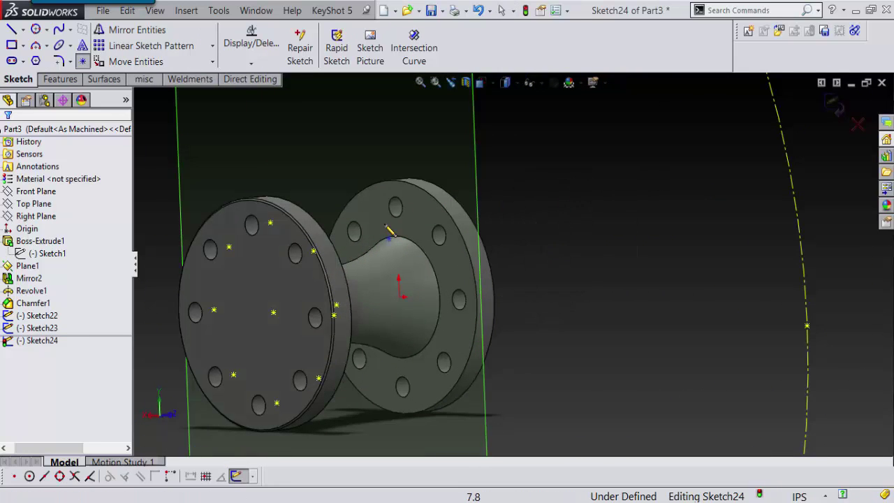
pyautogui.scroll(-3, 389, 230)
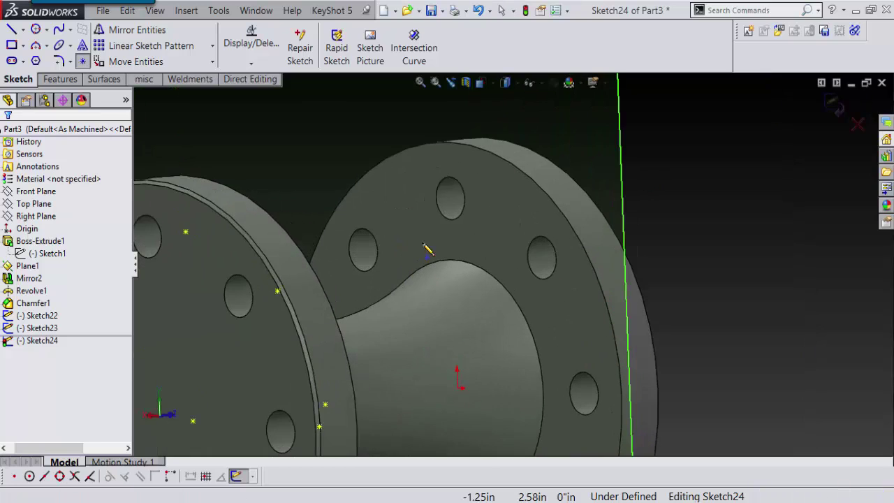
pyautogui.click(450, 200)
pyautogui.scroll(3, 514, 248)
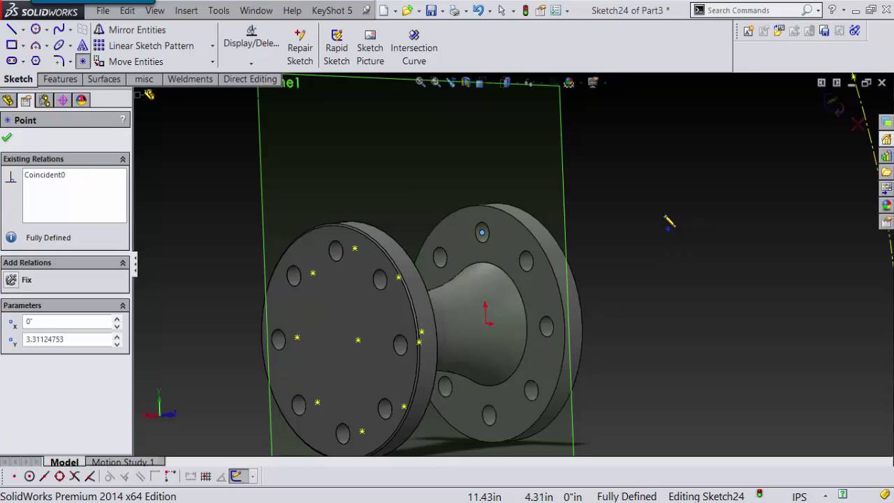
pyautogui.moveTo(696, 214); pyautogui.dragTo(608, 219, button='right')
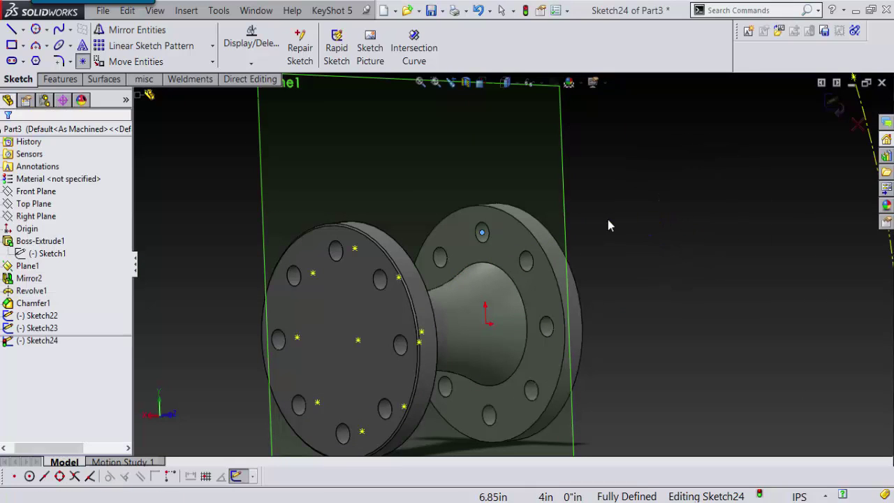
# Create a circular sketch pattern of the original flange's top hole point with 8 equally spaced instances over 360 degrees.
pyautogui.click(212, 46)
pyautogui.click(160, 78)
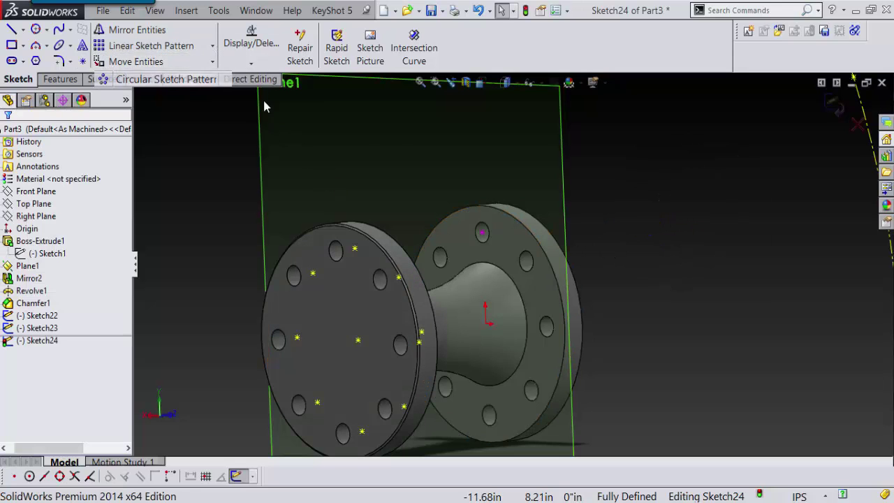
pyautogui.scroll(-3, 531, 237)
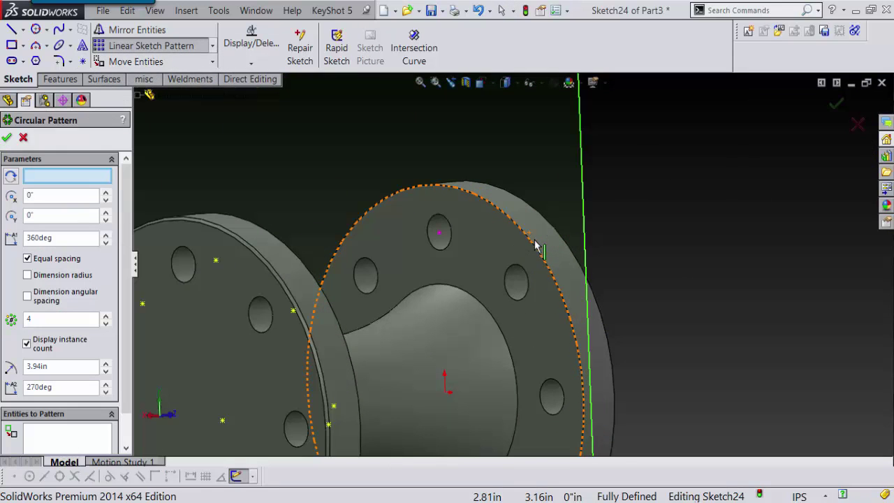
pyautogui.click(139, 231)
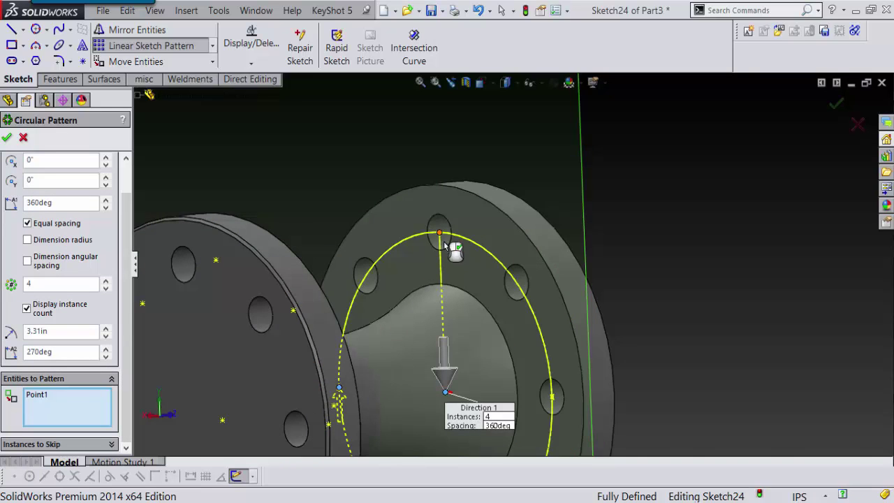
pyautogui.scroll(3, 444, 242)
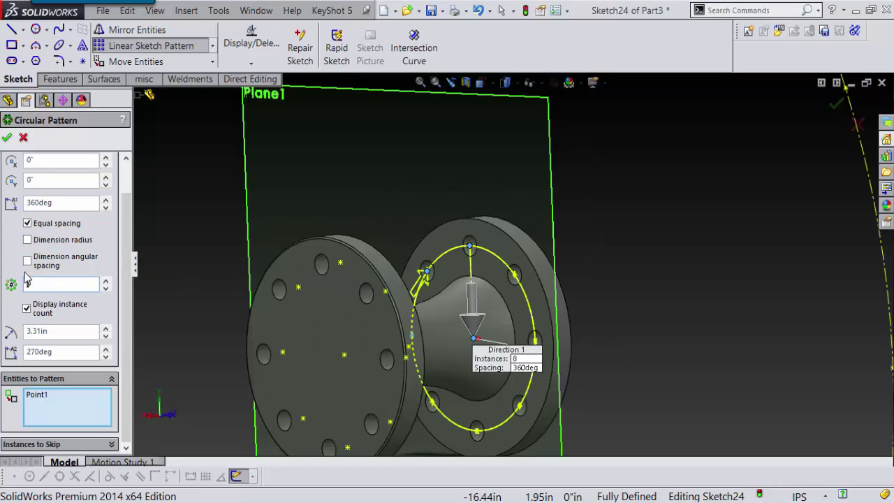
pyautogui.click(7, 137)
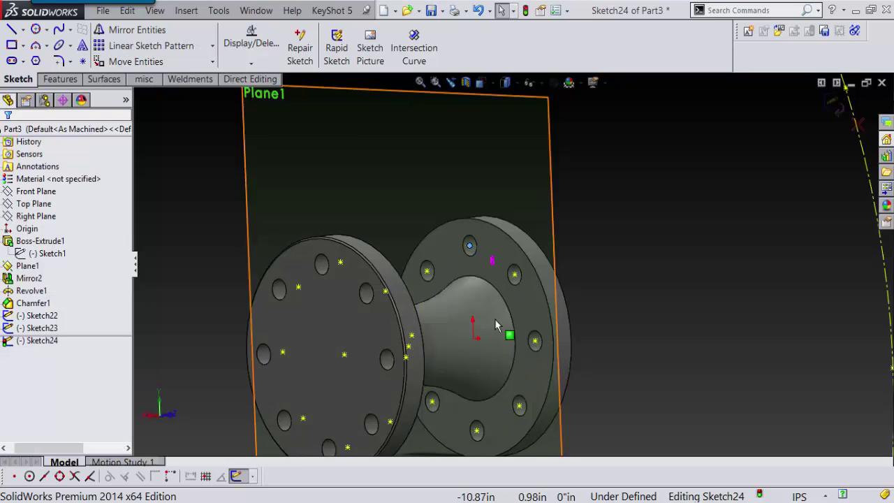
# Exit the original flange's point sketch and check the points on both flanges against the surrounding circle.
pyautogui.scroll(3, 481, 253)
pyautogui.moveTo(481, 253); pyautogui.dragTo(586, 189, button='middle')
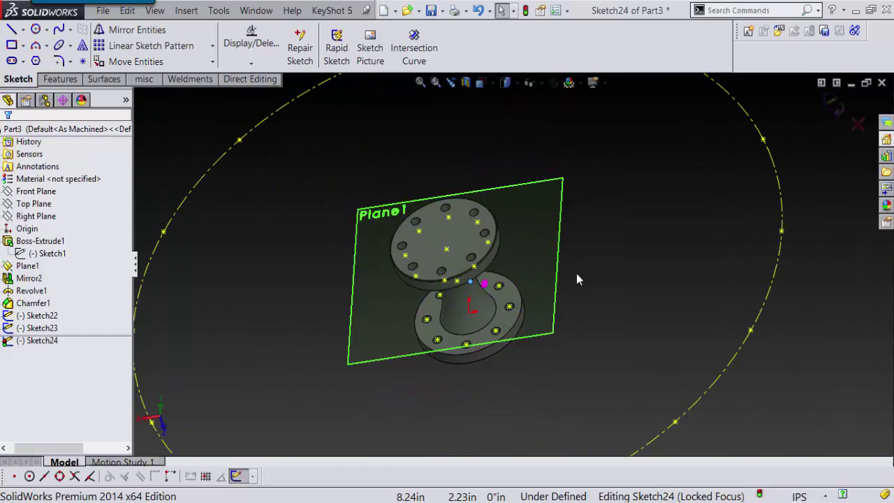
pyautogui.moveTo(576, 273); pyautogui.dragTo(531, 230, button='middle')
pyautogui.scroll(-3, 516, 249)
pyautogui.scroll(5, 515, 248)
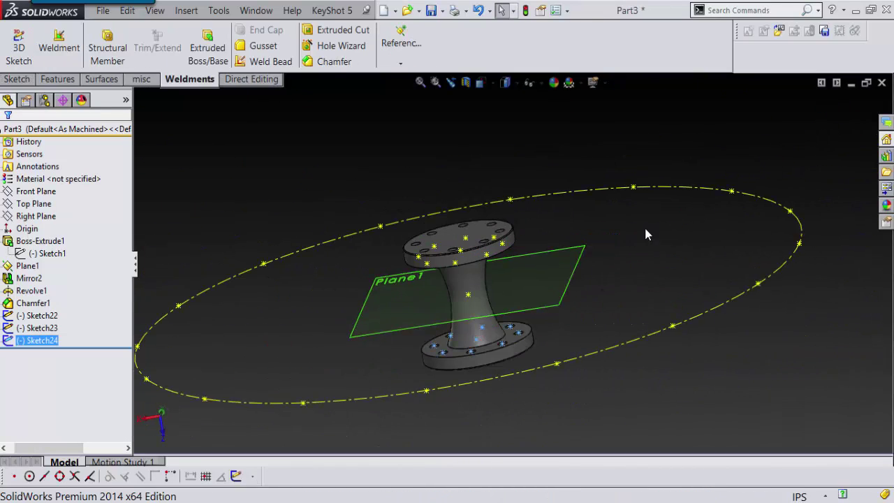
pyautogui.moveTo(645, 231)
pyautogui.mouseDown(button='middle')
pyautogui.moveTo(612, 205)
pyautogui.moveTo(494, 266)
pyautogui.moveTo(549, 293)
pyautogui.moveTo(522, 228)
pyautogui.moveTo(523, 295)
pyautogui.moveTo(515, 261)
pyautogui.mouseUp(button='middle')
pyautogui.scroll(-3, 523, 277)
pyautogui.scroll(3, 514, 261)
# Start a 3D sketch and draw a line along Z from a hole point on the mirrored flange outward past its outer face.
pyautogui.moveTo(649, 236); pyautogui.dragTo(617, 206, button='right')
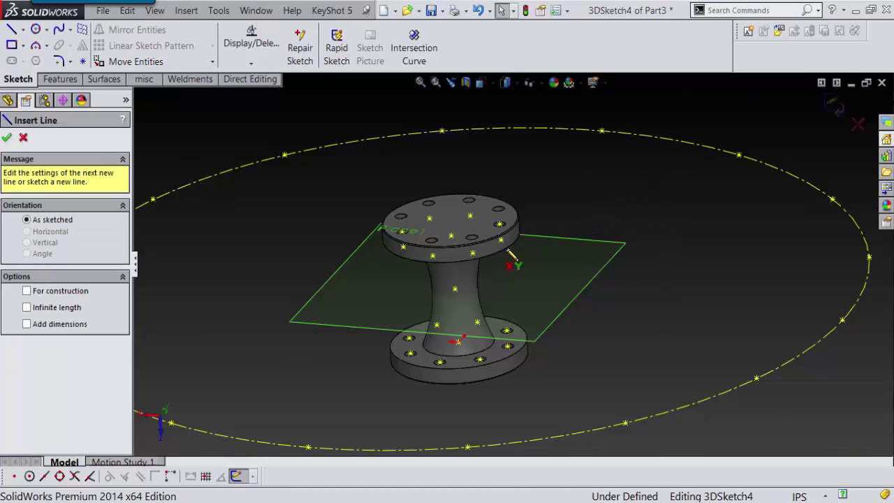
pyautogui.scroll(-5, 496, 258)
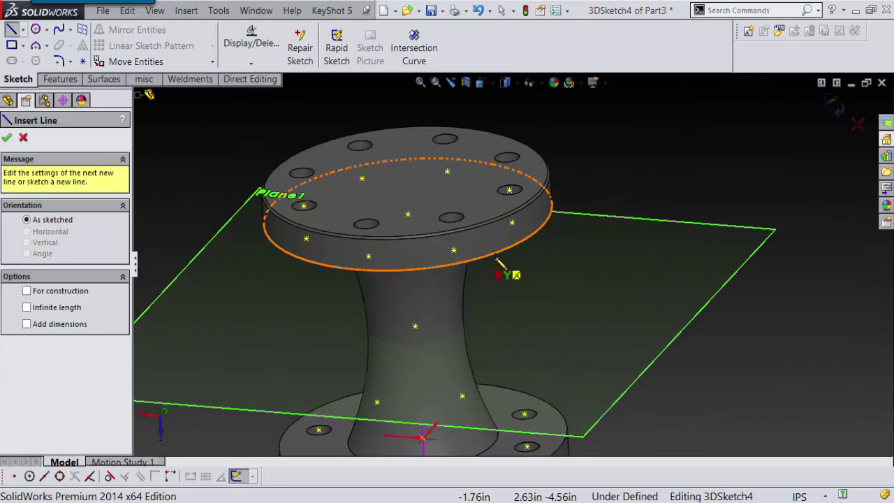
pyautogui.click(455, 248)
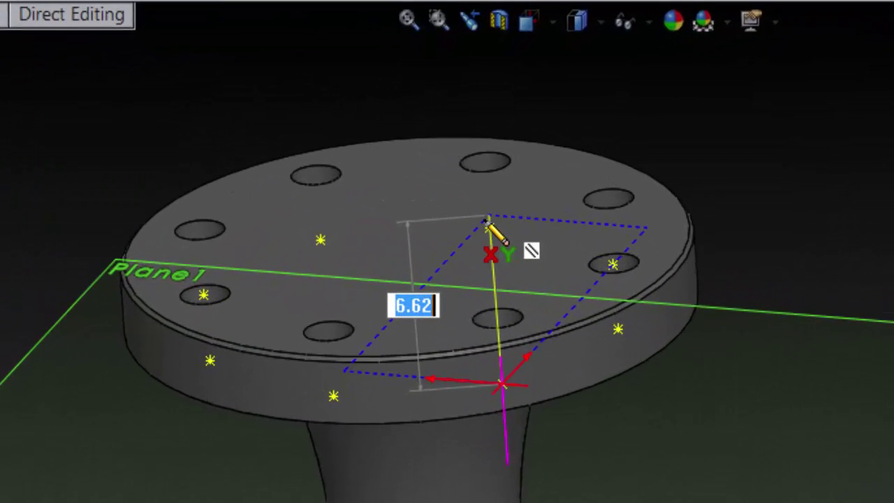
pyautogui.write('6.7')
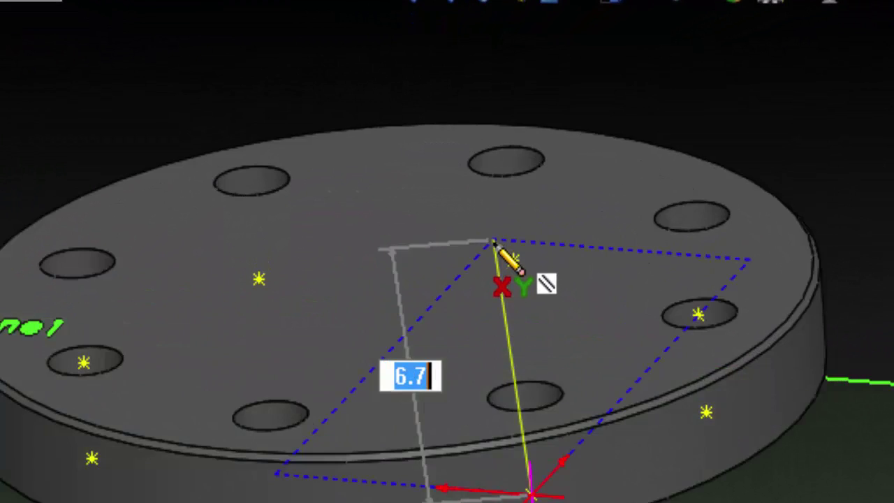
pyautogui.scroll(-2, 492, 241)
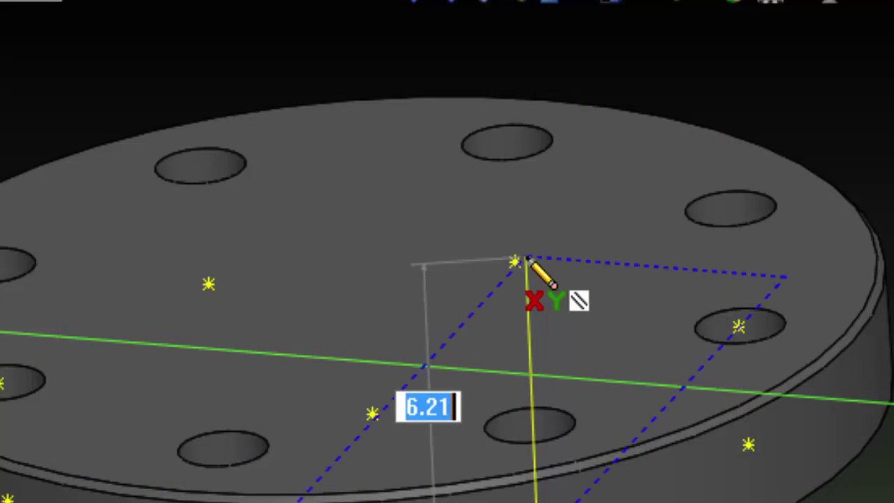
pyautogui.moveTo(528, 258); pyautogui.dragTo(523, 186, button='middle')
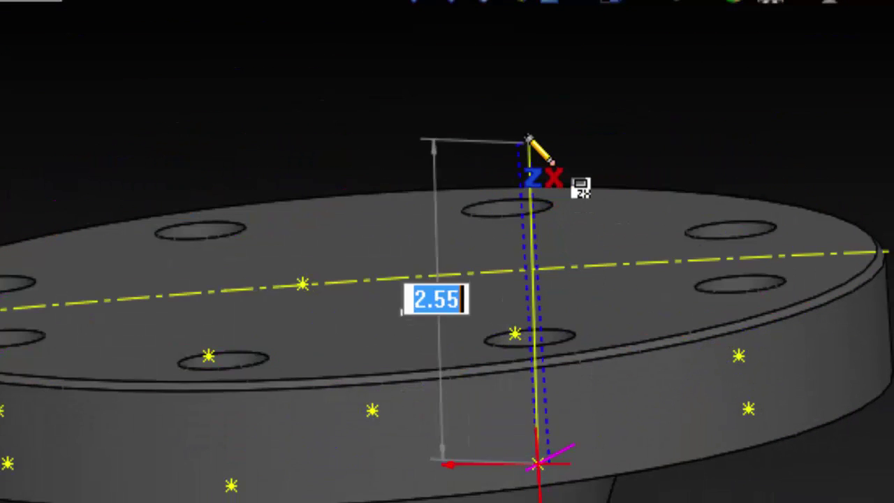
pyautogui.scroll(-2, 520, 230)
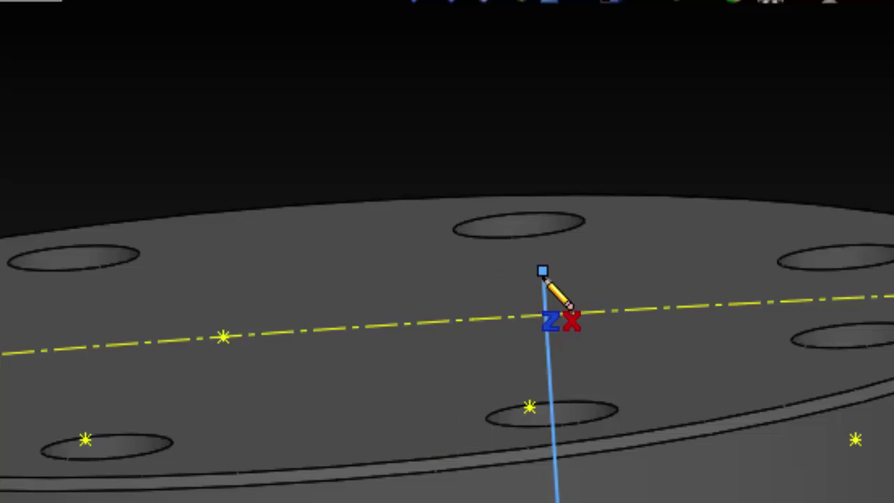
pyautogui.click(543, 272)
# Draw a second outward line along Z from the adjacent hole point on the mirrored flange.
pyautogui.moveTo(841, 477)
pyautogui.mouseDown(button='middle')
pyautogui.moveTo(656, 451)
pyautogui.moveTo(600, 305)
pyautogui.mouseUp(button='middle')
pyautogui.scroll(2, 600, 305)
pyautogui.scroll(2, 604, 261)
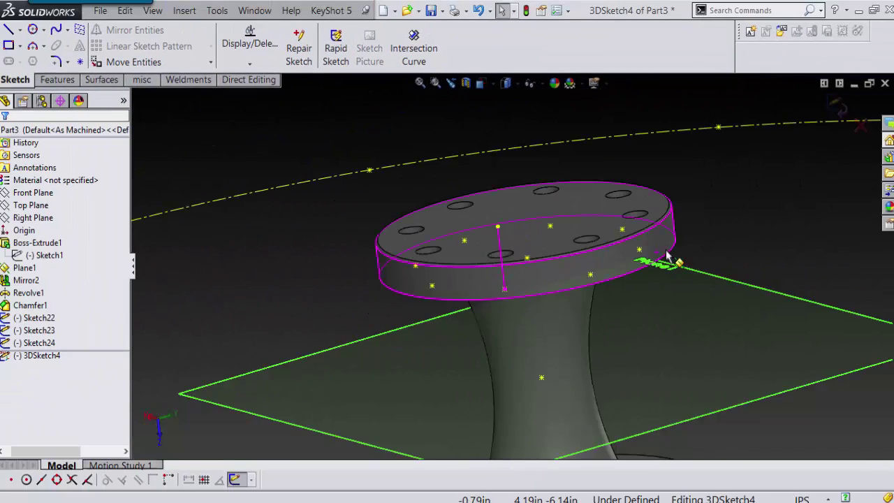
pyautogui.moveTo(667, 255); pyautogui.dragTo(607, 183, button='middle')
pyautogui.moveTo(602, 309); pyautogui.dragTo(674, 255, button='middle')
pyautogui.moveTo(725, 209); pyautogui.dragTo(682, 168, button='right')
pyautogui.scroll(-1, 620, 276)
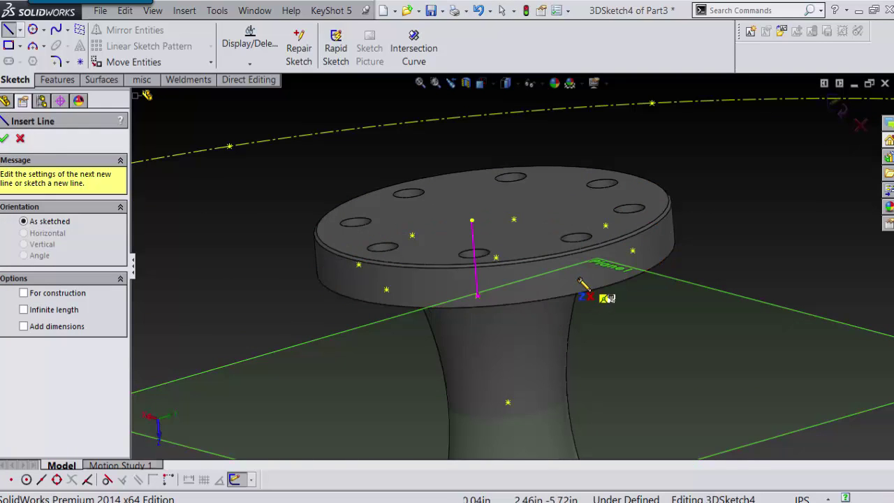
pyautogui.click(580, 278)
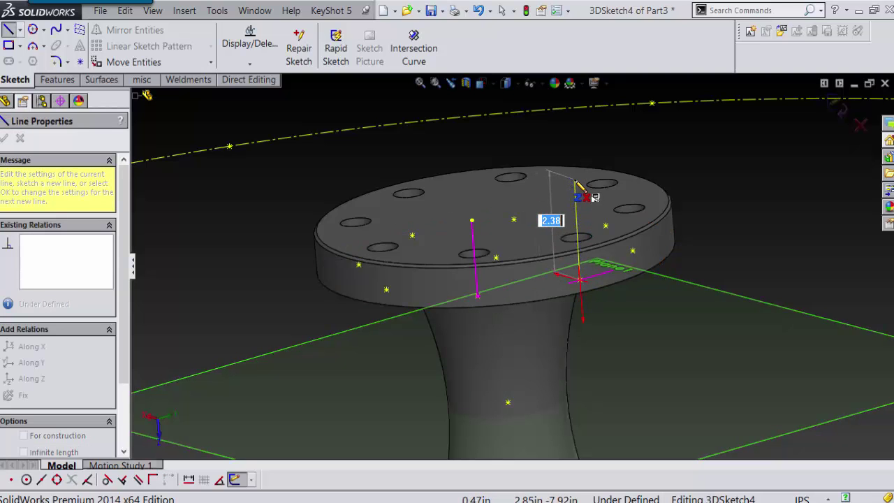
pyautogui.scroll(-2, 579, 185)
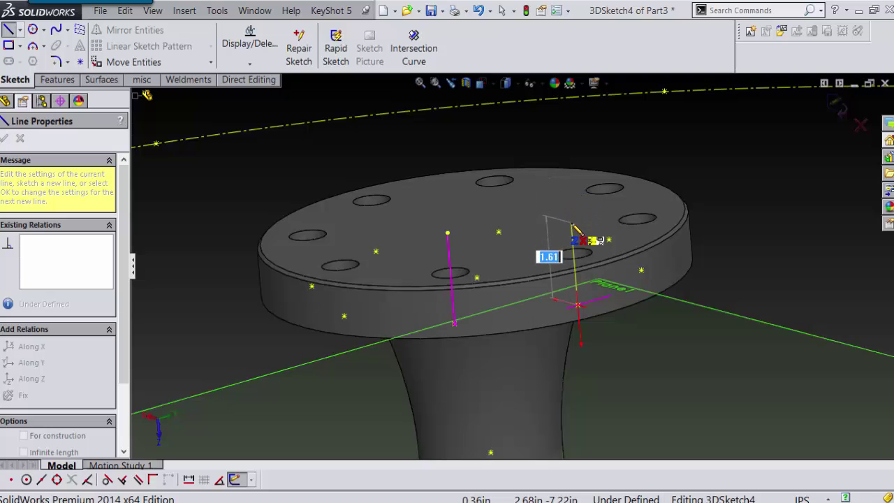
pyautogui.click(571, 214)
pyautogui.press('Escape')
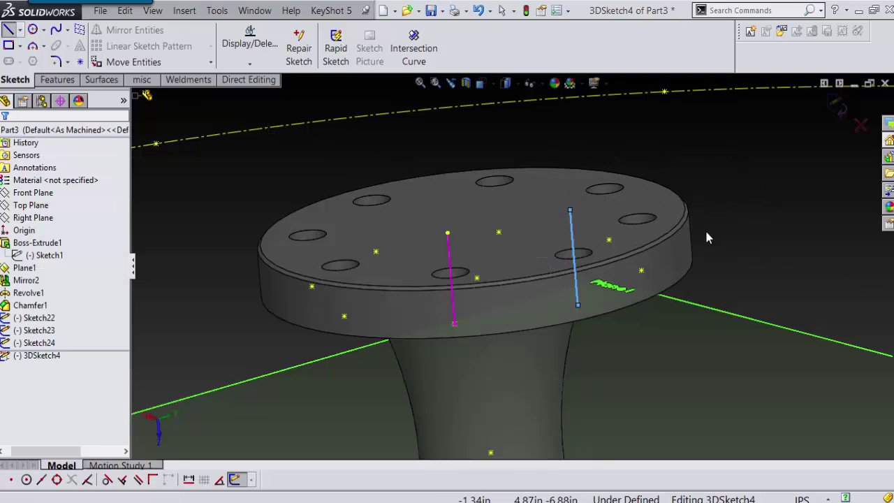
# Draw a third line along Z from the next hole point around the mirrored flange, extending past the outer face.
pyautogui.scroll(3, 703, 228)
pyautogui.moveTo(696, 233); pyautogui.dragTo(677, 217, button='middle')
pyautogui.moveTo(677, 213); pyautogui.dragTo(632, 162, button='right')
pyautogui.scroll(-3, 579, 299)
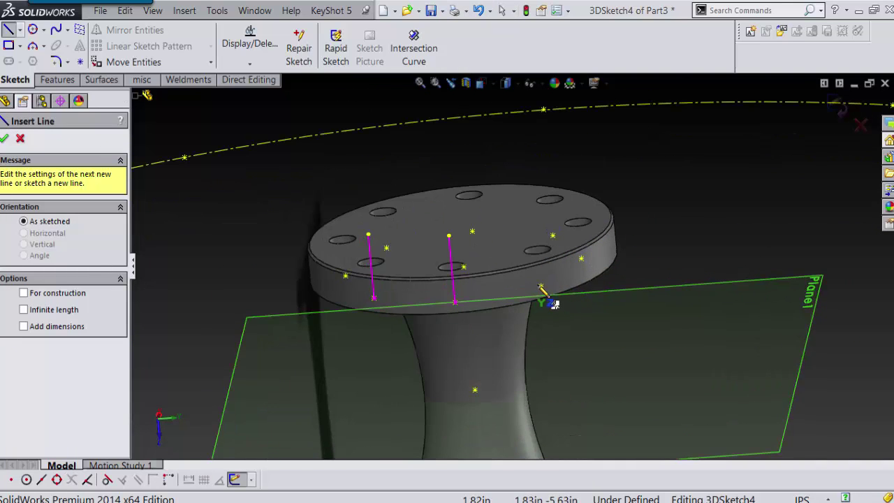
pyautogui.click(544, 288)
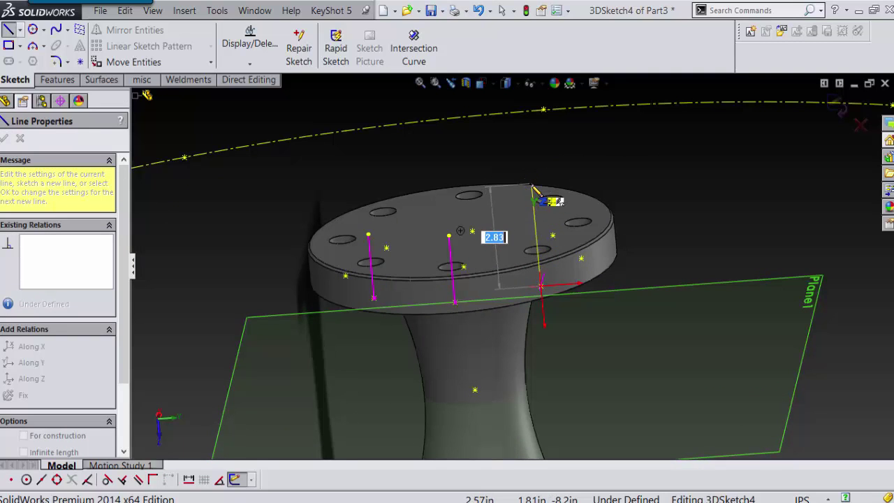
pyautogui.click(533, 208)
pyautogui.moveTo(584, 215); pyautogui.dragTo(615, 204, button='right')
# Draw the fourth outward line along Z, starting at the next unused hole point on the mirrored flange.
pyautogui.scroll(3, 578, 338)
pyautogui.moveTo(578, 338); pyautogui.dragTo(531, 413, button='middle')
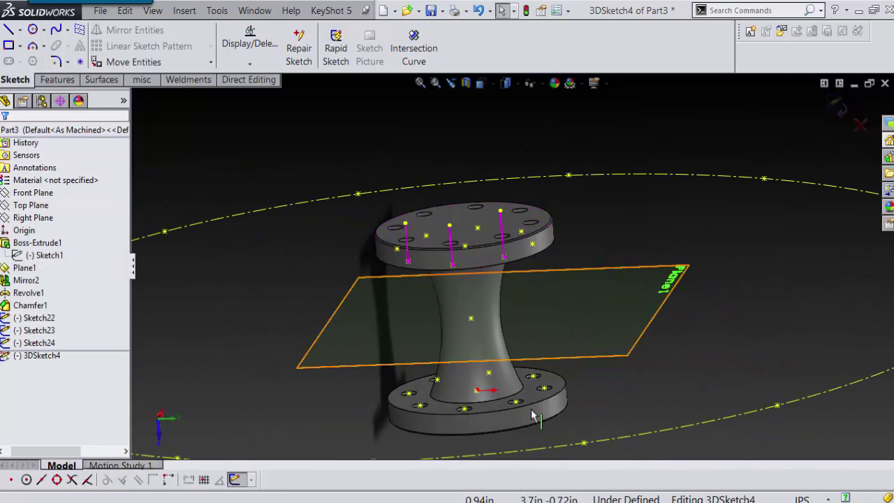
pyautogui.moveTo(583, 243); pyautogui.dragTo(554, 246, button='middle')
pyautogui.scroll(-4, 554, 243)
pyautogui.scroll(3, 593, 229)
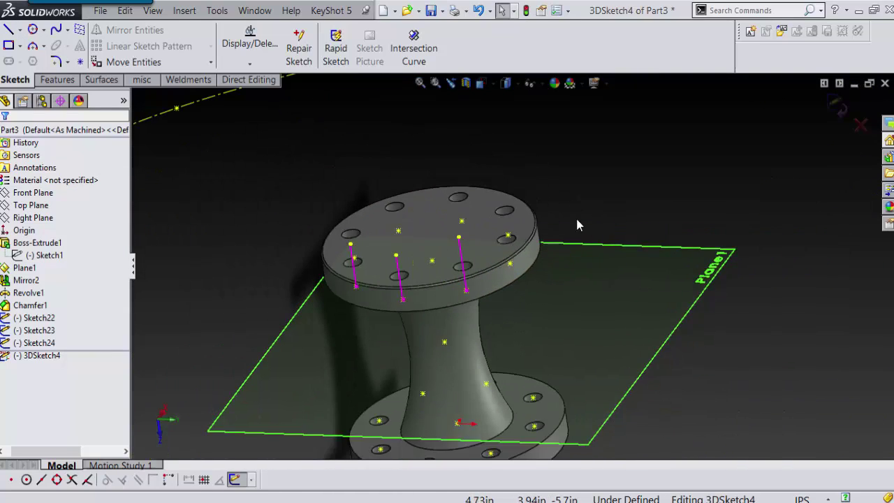
pyautogui.scroll(-1, 577, 219)
pyautogui.moveTo(577, 217); pyautogui.dragTo(576, 192, button='middle')
pyautogui.moveTo(585, 216); pyautogui.dragTo(544, 171, button='right')
pyautogui.scroll(-2, 505, 303)
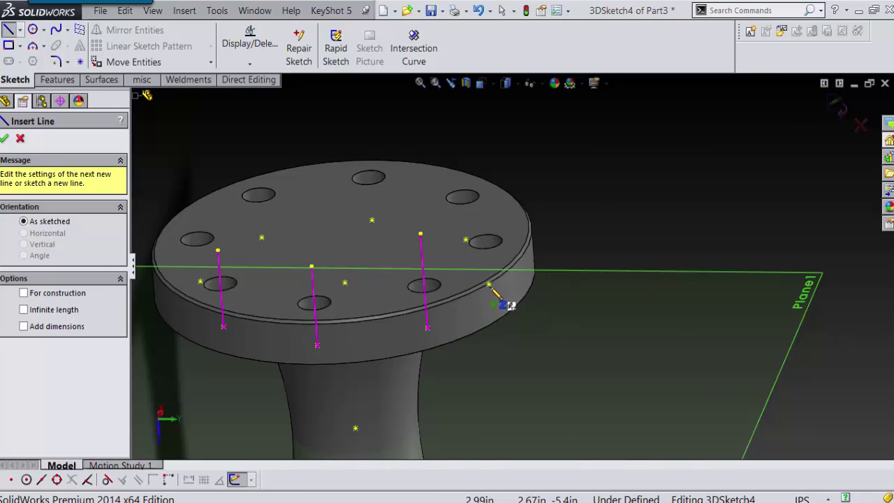
pyautogui.click(489, 284)
pyautogui.click(483, 203)
pyautogui.press('Escape')
# Draw the fifth line along Z from the next hole point on the mirrored flange and end the line chain.
pyautogui.moveTo(607, 202); pyautogui.dragTo(637, 221, button='middle')
pyautogui.moveTo(640, 221)
pyautogui.mouseDown(button='right')
pyautogui.moveTo(650, 243)
pyautogui.moveTo(598, 179)
pyautogui.mouseUp(button='right')
pyautogui.scroll(-2, 609, 157)
pyautogui.moveTo(616, 144)
pyautogui.mouseDown(button='middle')
pyautogui.moveTo(598, 199)
pyautogui.moveTo(540, 283)
pyautogui.moveTo(551, 246)
pyautogui.mouseUp(button='middle')
pyautogui.click(558, 248)
pyautogui.click(554, 165)
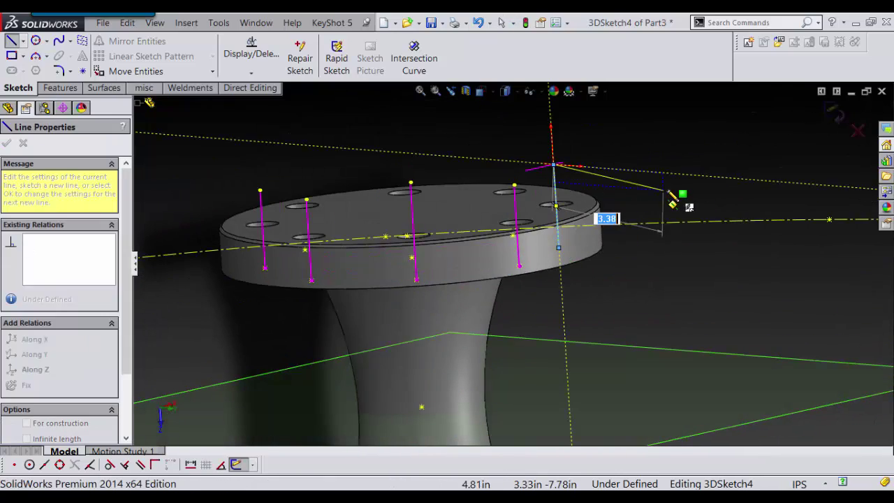
pyautogui.press('Escape')
# Draw the sixth outward line along Z from the following hole point on the mirrored flange.
pyautogui.moveTo(609, 148)
pyautogui.mouseDown(button='right')
pyautogui.moveTo(627, 170)
pyautogui.moveTo(568, 109)
pyautogui.mouseUp(button='right')
pyautogui.scroll(-3, 524, 219)
pyautogui.moveTo(524, 222); pyautogui.dragTo(527, 240, button='middle')
pyautogui.click(454, 219)
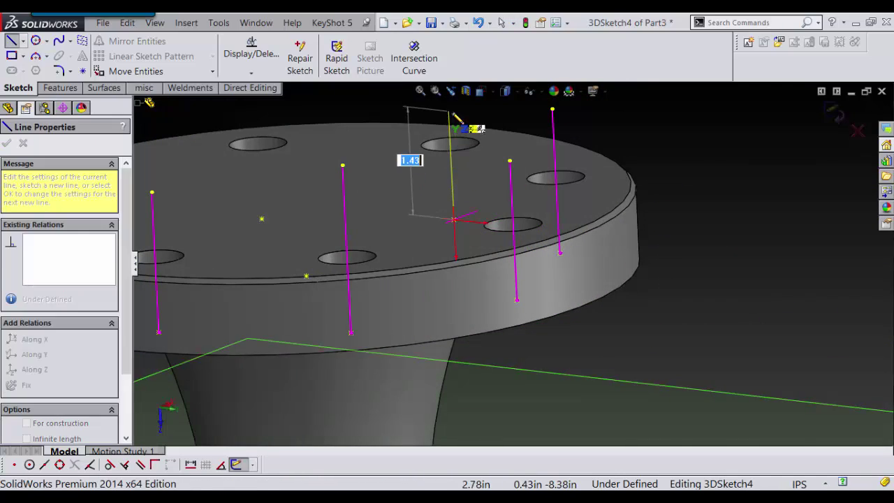
pyautogui.click(449, 112)
pyautogui.press('Escape')
# Draw outward lines along Z from the last two hole points on the mirrored flange to complete its eight lines.
pyautogui.moveTo(641, 152)
pyautogui.mouseDown(button='right')
pyautogui.moveTo(665, 185)
pyautogui.moveTo(595, 106)
pyautogui.mouseUp(button='right')
pyautogui.scroll(-2, 330, 290)
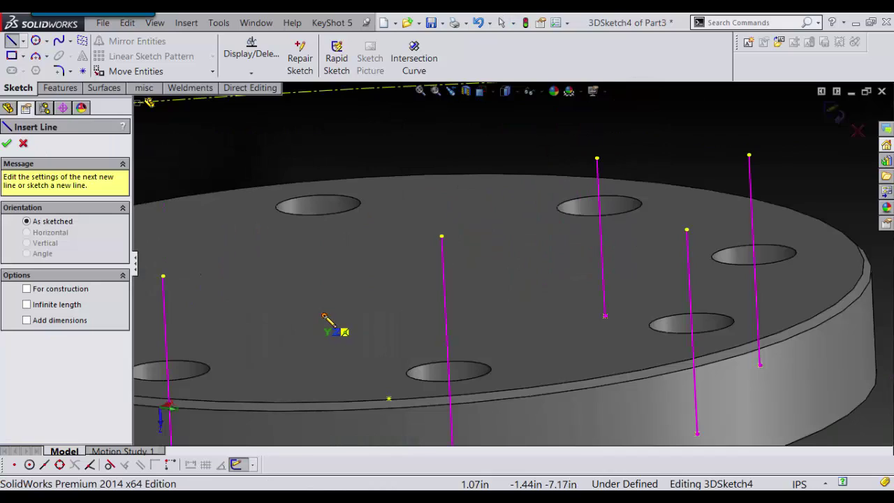
pyautogui.click(324, 315)
pyautogui.click(315, 152)
pyautogui.press('Escape')
pyautogui.scroll(3, 369, 286)
pyautogui.moveTo(369, 289); pyautogui.dragTo(304, 237, button='right')
pyautogui.scroll(-3, 285, 276)
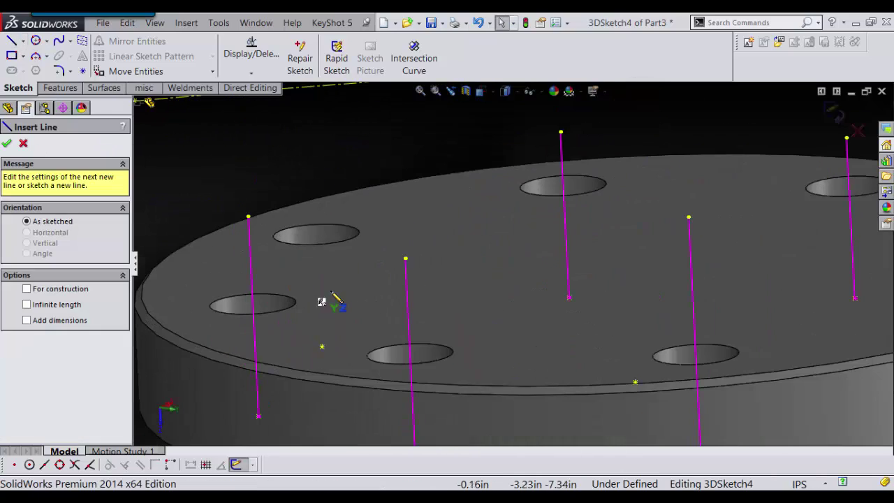
pyautogui.click(322, 346)
pyautogui.click(313, 150)
pyautogui.press('Escape')
# Examine the mirrored flange's lines and their free ends in the Right view.
pyautogui.scroll(3, 404, 244)
pyautogui.moveTo(404, 251); pyautogui.dragTo(551, 285, button='middle')
pyautogui.hotkey('ctrl', 'space')
pyautogui.click(586, 263)
pyautogui.scroll(-3, 534, 248)
pyautogui.scroll(2, 534, 246)
pyautogui.scroll(-2, 527, 199)
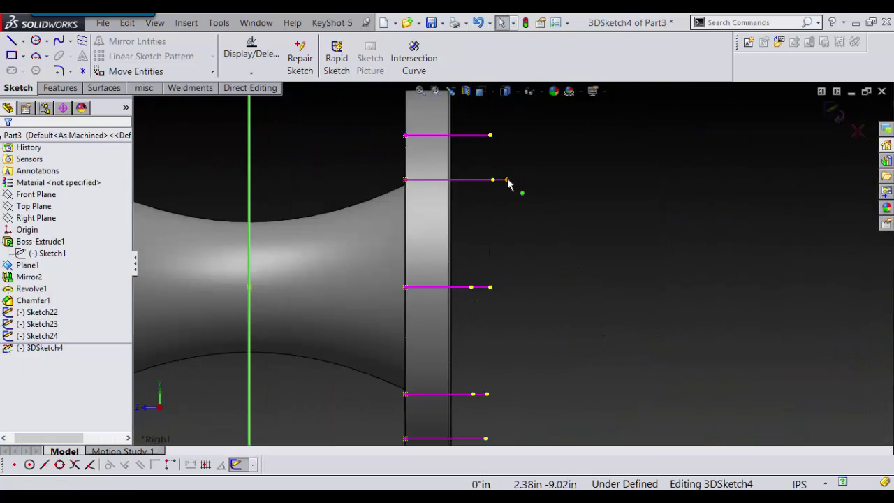
# Draw the first outward line along Z from a hole point on the original flange.
pyautogui.hotkey('ctrl', 'space')
pyautogui.moveTo(517, 191); pyautogui.dragTo(544, 273, button='middle')
pyautogui.scroll(-4, 533, 285)
pyautogui.moveTo(552, 204); pyautogui.dragTo(493, 204, button='right')
pyautogui.moveTo(496, 248); pyautogui.dragTo(494, 193)
pyautogui.press('Escape')
# Draw three more outward lines along Z from neighbouring hole points on the original flange.
pyautogui.moveTo(579, 194); pyautogui.dragTo(523, 216, button='right')
pyautogui.scroll(-3, 469, 256)
pyautogui.moveTo(466, 277)
pyautogui.mouseDown()
pyautogui.moveTo(470, 250)
pyautogui.moveTo(445, 122)
pyautogui.mouseUp()
pyautogui.click(322, 297)
pyautogui.doubleClick(303, 163)
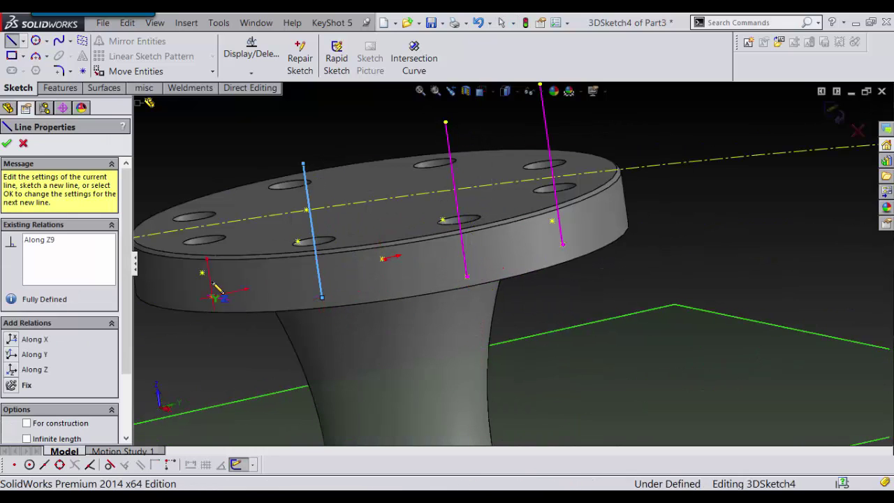
pyautogui.moveTo(211, 296); pyautogui.dragTo(196, 169)
# Draw the fifth, sixth and seventh outward lines along Z from the next hole points around the original flange.
pyautogui.moveTo(303, 245); pyautogui.dragTo(366, 256, button='middle')
pyautogui.scroll(-3, 359, 269)
pyautogui.moveTo(339, 301); pyautogui.dragTo(334, 149)
pyautogui.moveTo(343, 241)
pyautogui.mouseDown(button='middle')
pyautogui.moveTo(423, 263)
pyautogui.moveTo(294, 265)
pyautogui.mouseUp(button='middle')
pyautogui.scroll(-2, 248, 265)
pyautogui.scroll(2, 327, 266)
pyautogui.doubleClick(335, 137)
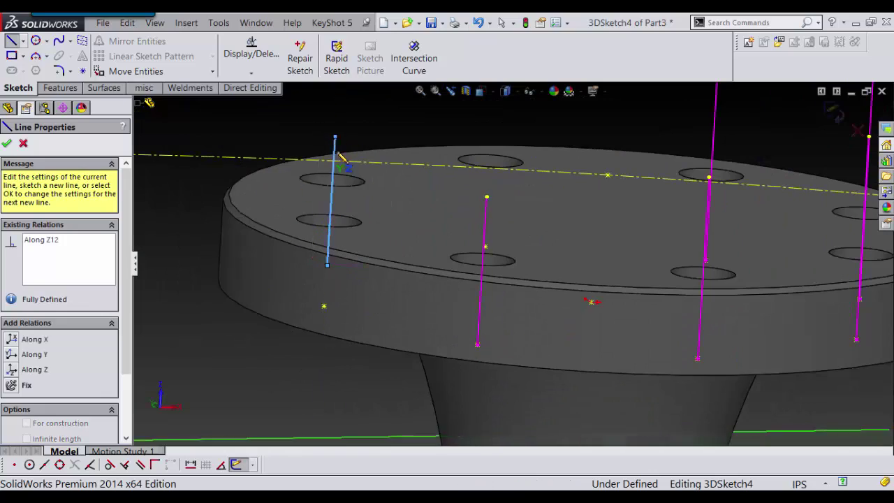
pyautogui.moveTo(338, 110); pyautogui.dragTo(336, 107)
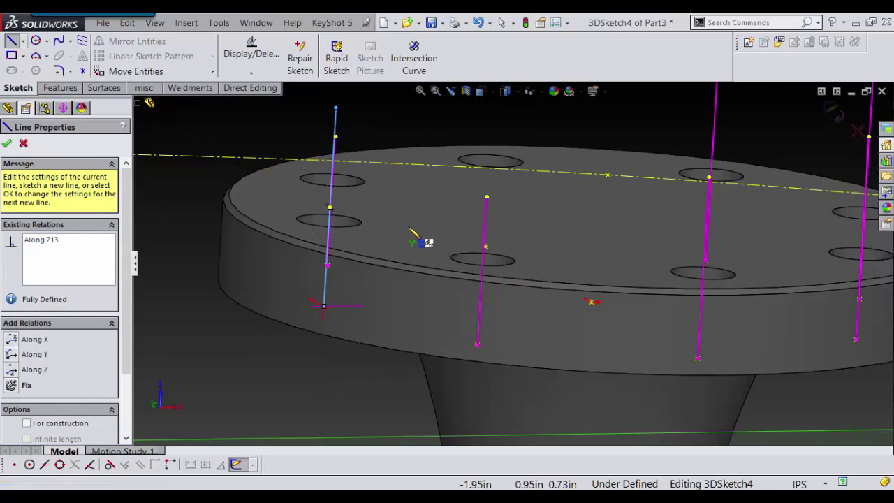
# Dismiss the battery notification and draw the eighth outward line along Z from the original flange's remaining hole point.
pyautogui.scroll(4, 414, 235)
pyautogui.moveTo(414, 235); pyautogui.dragTo(464, 252, button='middle')
pyautogui.scroll(-2, 464, 252)
pyautogui.click(471, 248)
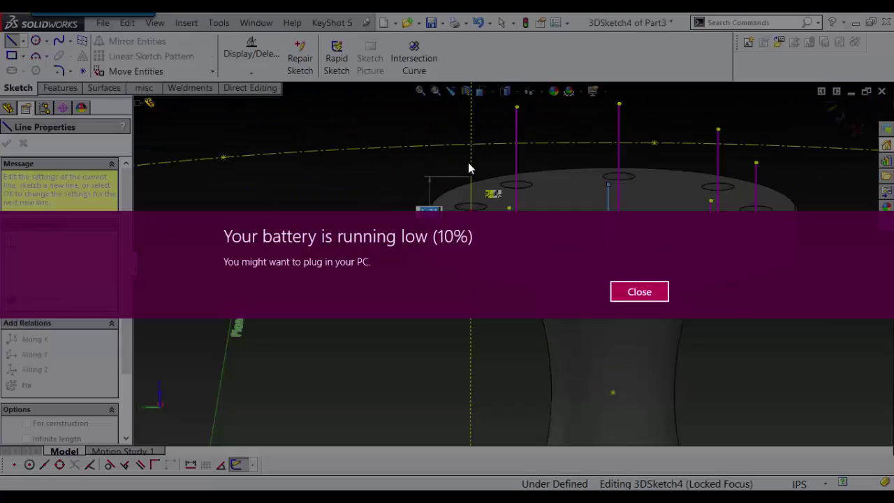
pyautogui.click(641, 288)
pyautogui.scroll(-2, 469, 206)
pyautogui.moveTo(354, 208)
pyautogui.mouseDown(button='right')
pyautogui.moveTo(301, 207)
pyautogui.moveTo(311, 166)
pyautogui.mouseUp(button='right')
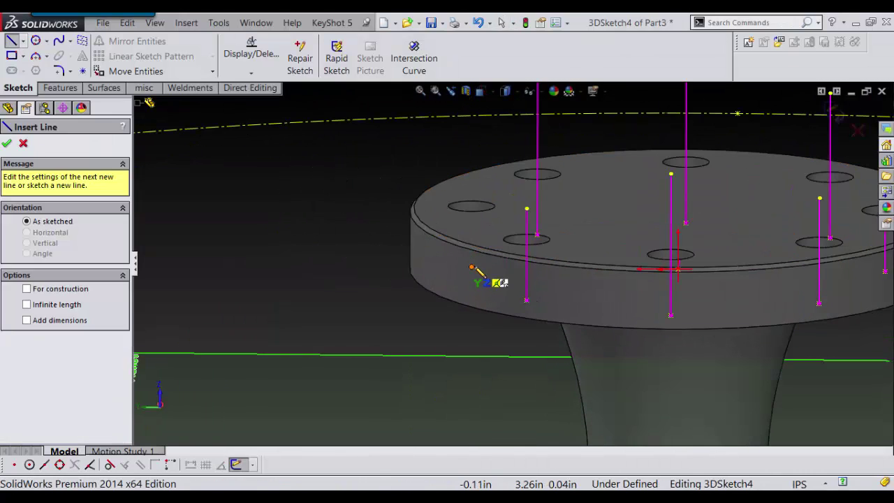
pyautogui.moveTo(471, 267); pyautogui.dragTo(471, 138)
pyautogui.press('Escape')
# Inspect the hole lines on both flanges and their position relative to the points on the surrounding circle.
pyautogui.scroll(3, 474, 147)
pyautogui.click(803, 498)
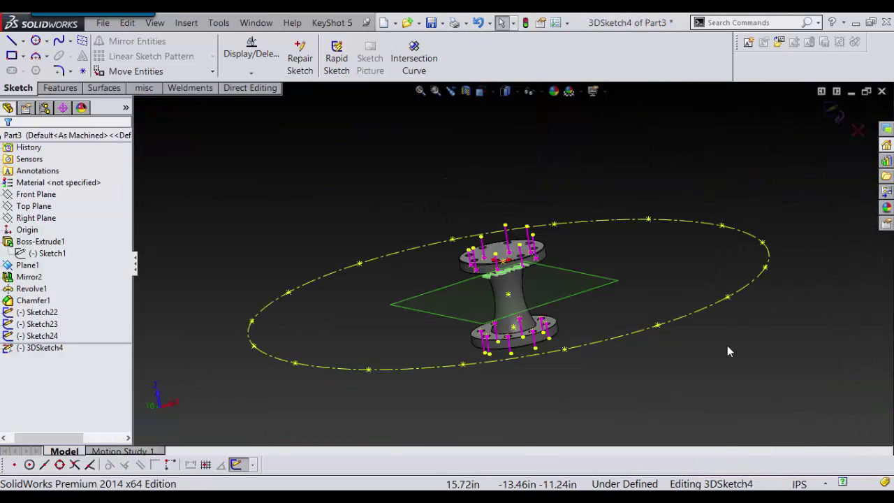
pyautogui.moveTo(727, 345); pyautogui.dragTo(566, 261, button='middle')
pyautogui.scroll(-1, 545, 268)
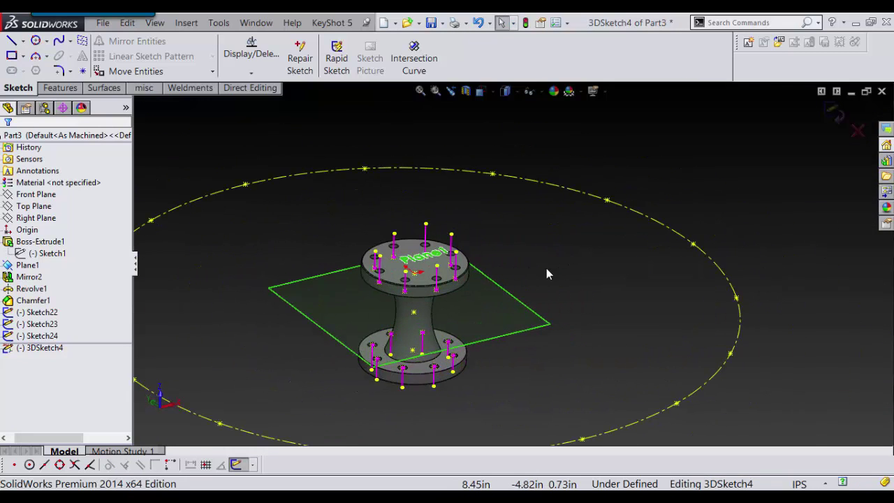
pyautogui.scroll(2, 546, 268)
pyautogui.moveTo(765, 162); pyautogui.dragTo(539, 228, button='middle')
pyautogui.moveTo(544, 264); pyautogui.dragTo(522, 267, button='middle')
pyautogui.scroll(-3, 505, 277)
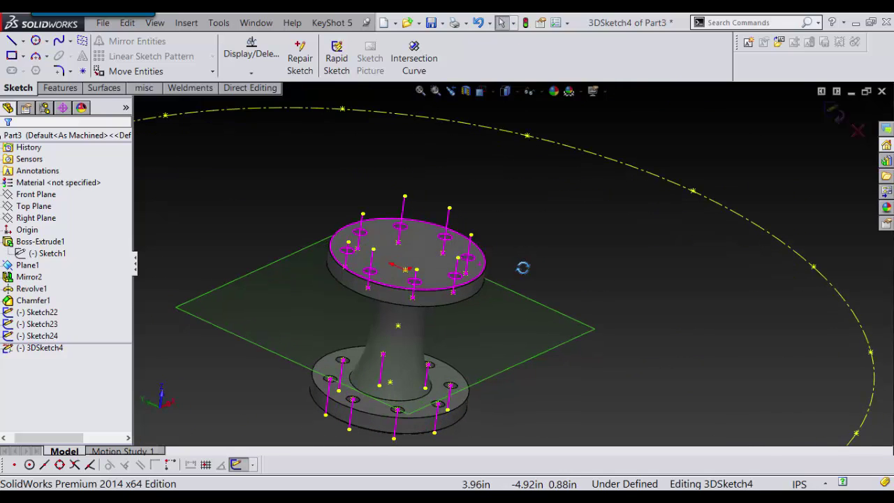
# Draw a spoke line from the outer end of one of the original flange's hole lines to a point on the surrounding circle.
pyautogui.moveTo(594, 259); pyautogui.dragTo(515, 185, button='right')
pyautogui.moveTo(516, 185); pyautogui.dragTo(561, 271, button='middle')
pyautogui.scroll(-3, 531, 276)
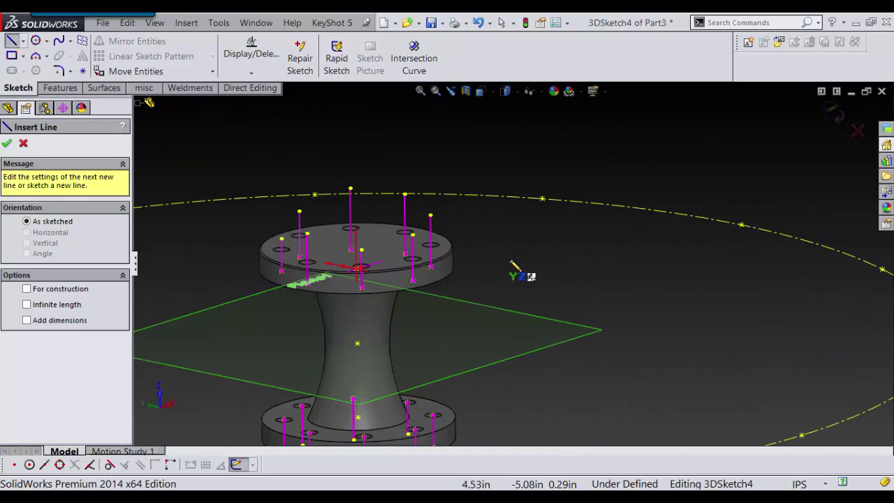
pyautogui.click(430, 216)
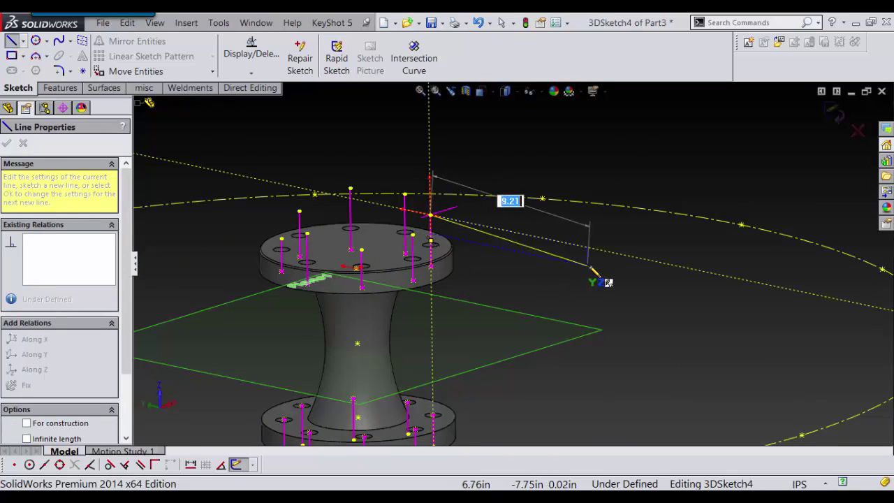
pyautogui.scroll(3, 618, 290)
pyautogui.scroll(-3, 690, 309)
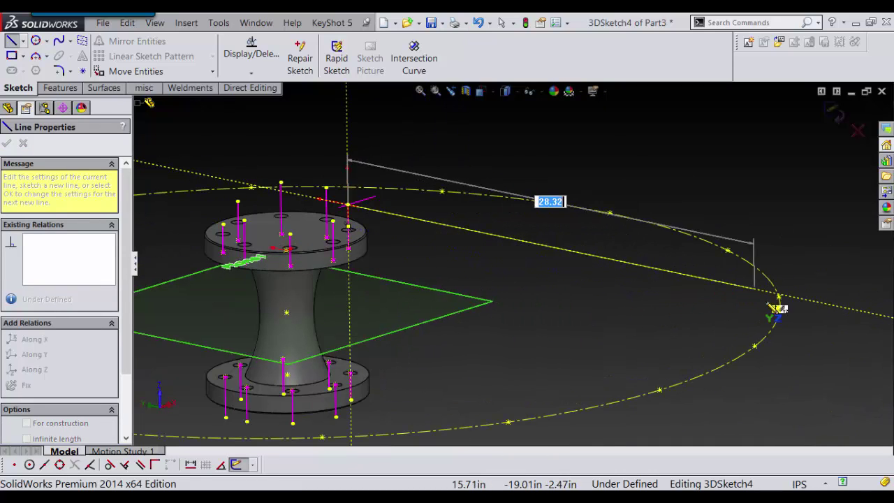
pyautogui.scroll(-3, 780, 299)
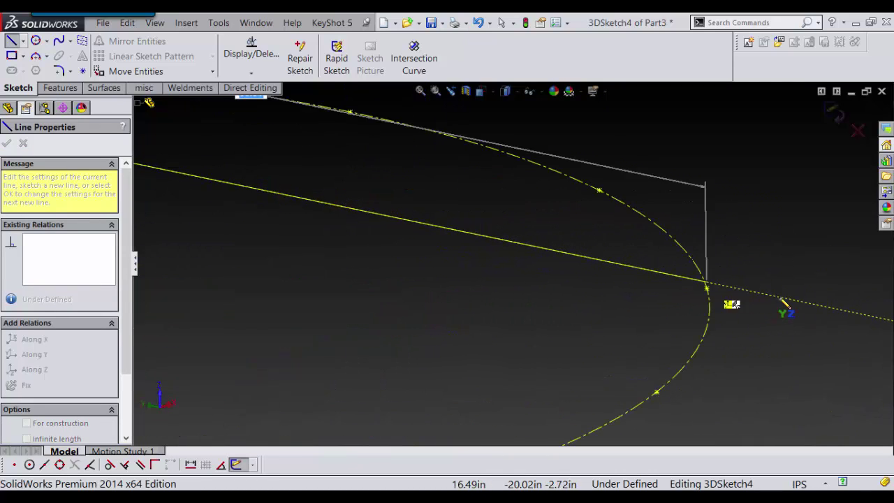
pyautogui.click(707, 287)
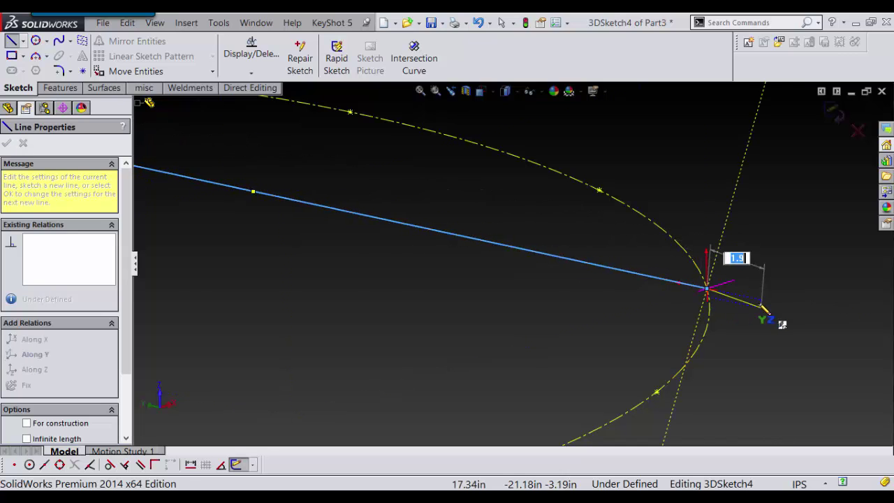
# Draw the second spoke line from the mirrored flange's matching hole line to the next point on the surrounding circle.
pyautogui.press('Escape')
pyautogui.scroll(5, 419, 233)
pyautogui.moveTo(401, 241); pyautogui.dragTo(369, 330, button='middle')
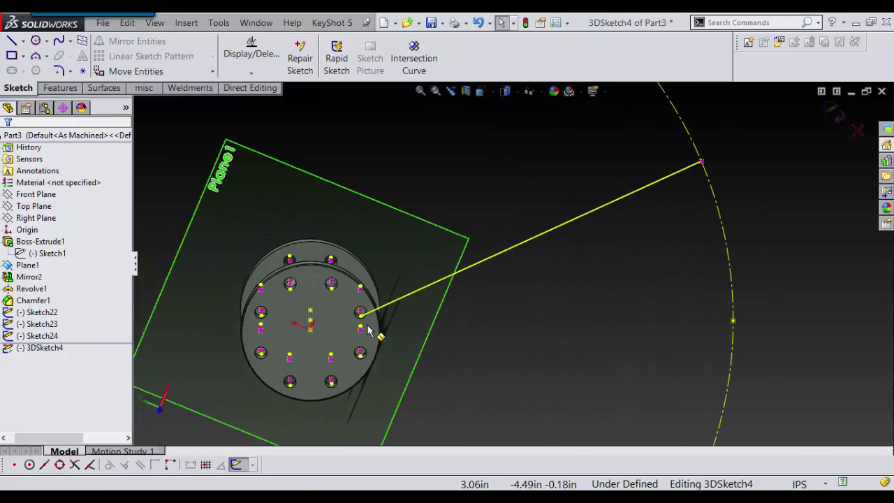
pyautogui.moveTo(422, 288); pyautogui.dragTo(414, 280, button='middle')
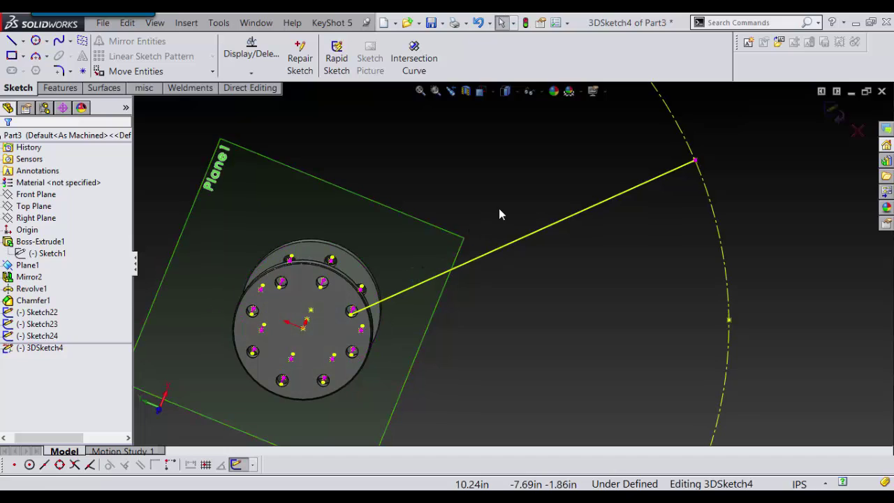
pyautogui.moveTo(499, 210); pyautogui.dragTo(479, 151, button='right')
pyautogui.scroll(3, 401, 280)
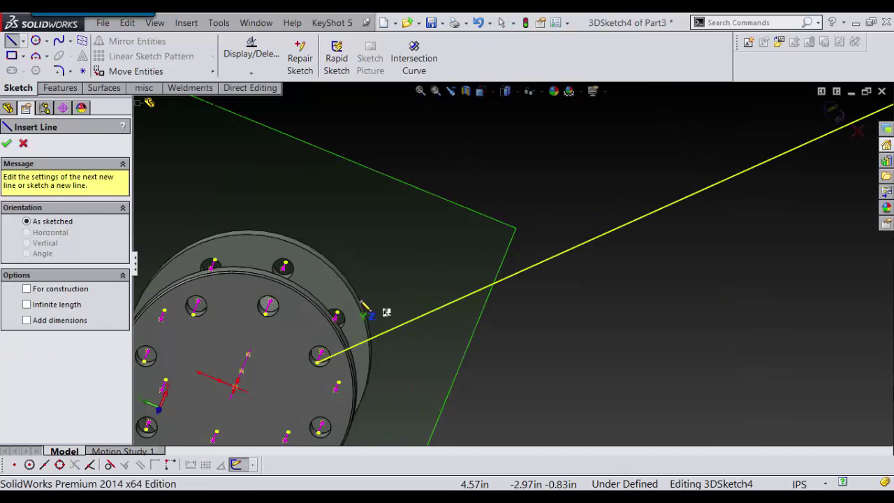
pyautogui.scroll(2, 347, 319)
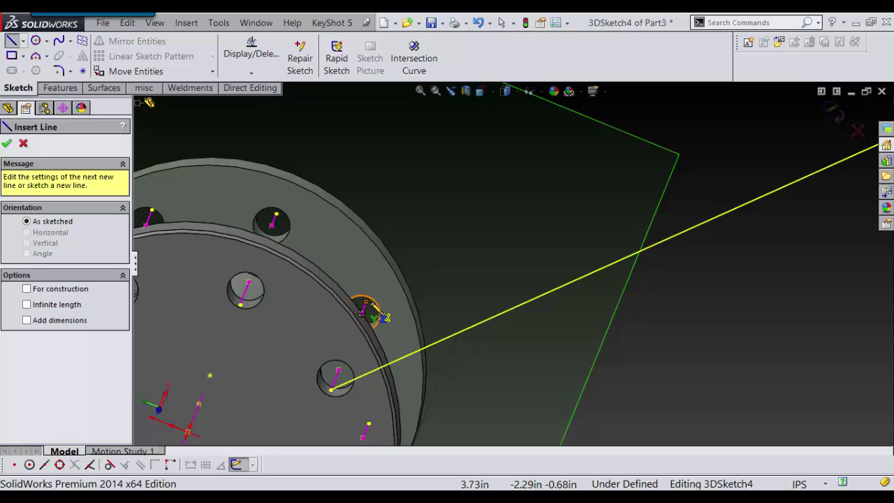
pyautogui.click(365, 307)
pyautogui.scroll(-5, 479, 303)
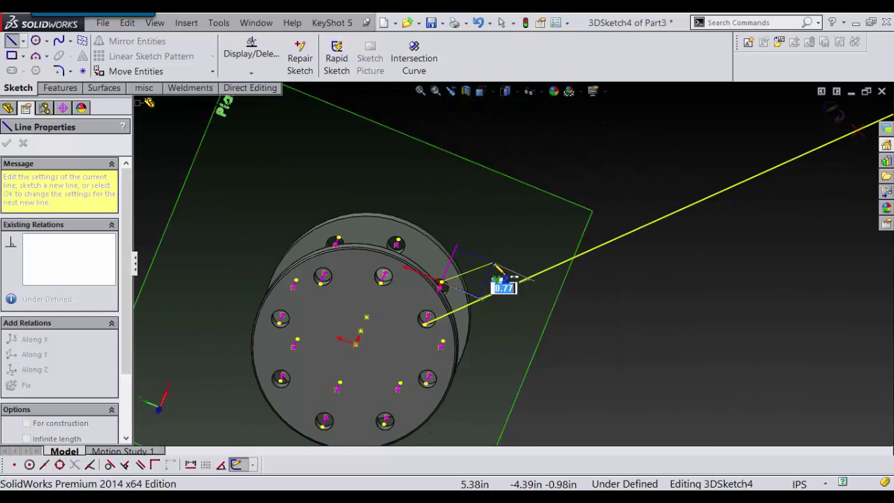
pyautogui.scroll(2, 631, 254)
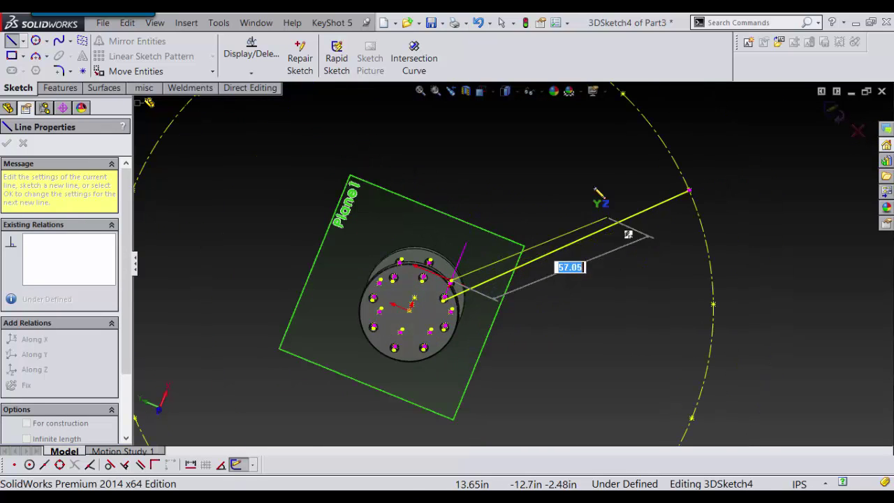
pyautogui.click(622, 94)
pyautogui.press('Escape')
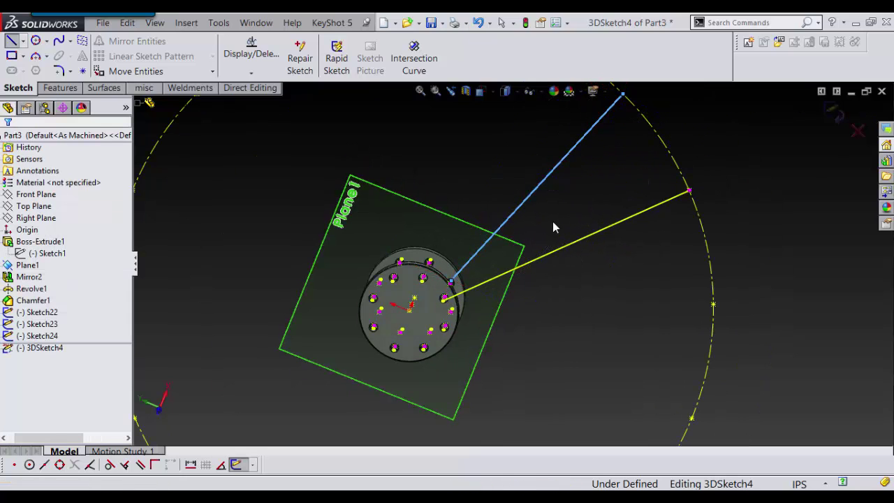
# Try to draw the third spoke line from the original flange's next hole line to the next circle point.
pyautogui.scroll(-2, 473, 242)
pyautogui.moveTo(580, 228); pyautogui.dragTo(541, 190, button='right')
pyautogui.scroll(6, 481, 288)
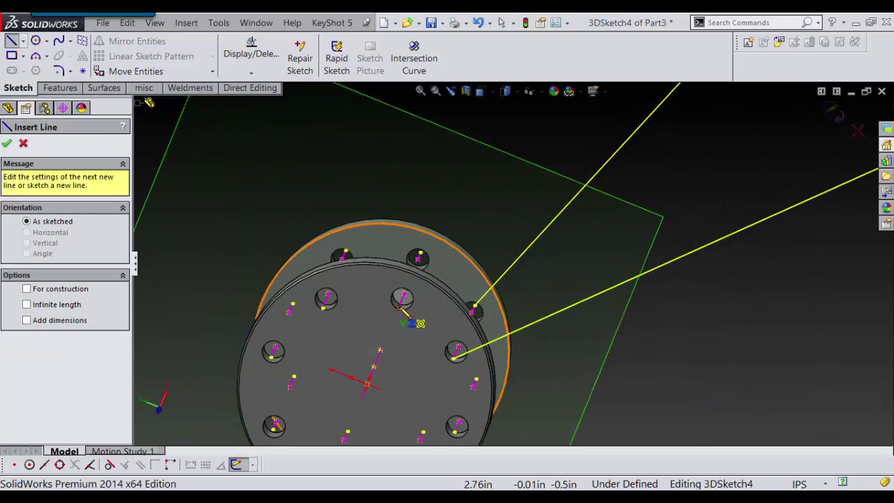
pyautogui.click(403, 311)
pyautogui.scroll(-5, 493, 183)
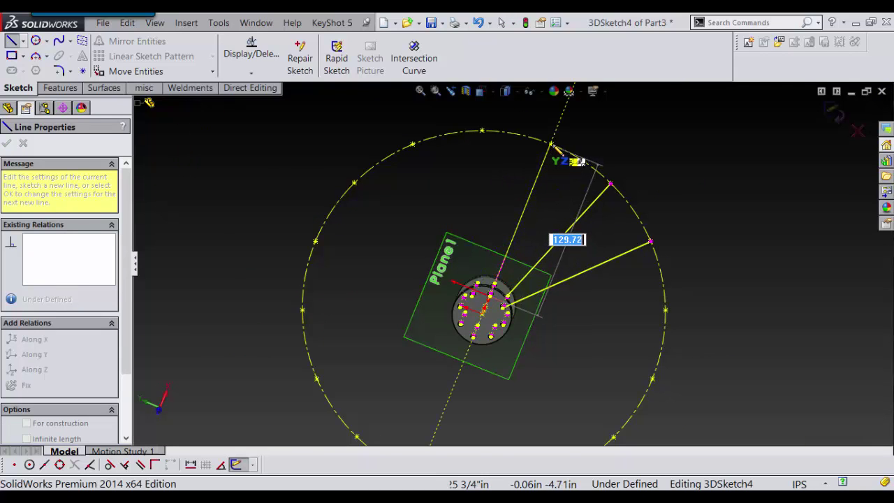
pyautogui.click(551, 144)
pyautogui.press('Escape')
pyautogui.scroll(2, 489, 234)
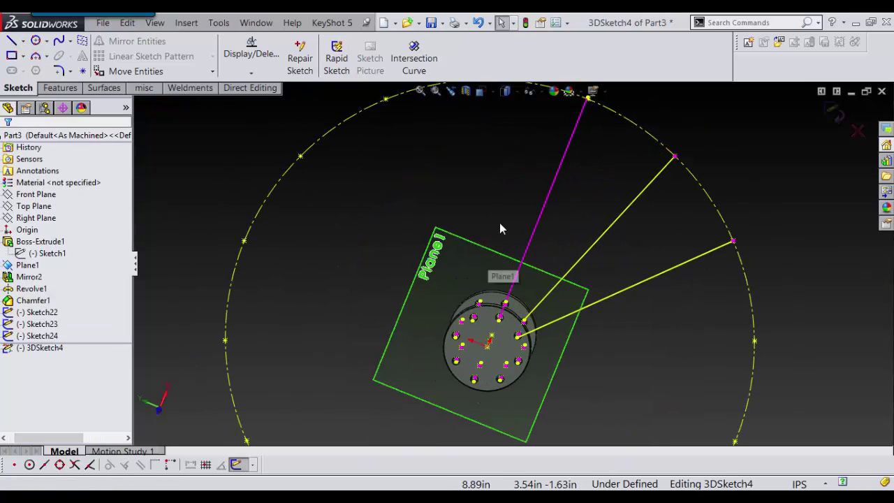
# Inspect the third spoke from an angle and delete this misplaced line running along Z.
pyautogui.moveTo(481, 171); pyautogui.dragTo(480, 143, button='right')
pyautogui.scroll(2, 440, 202)
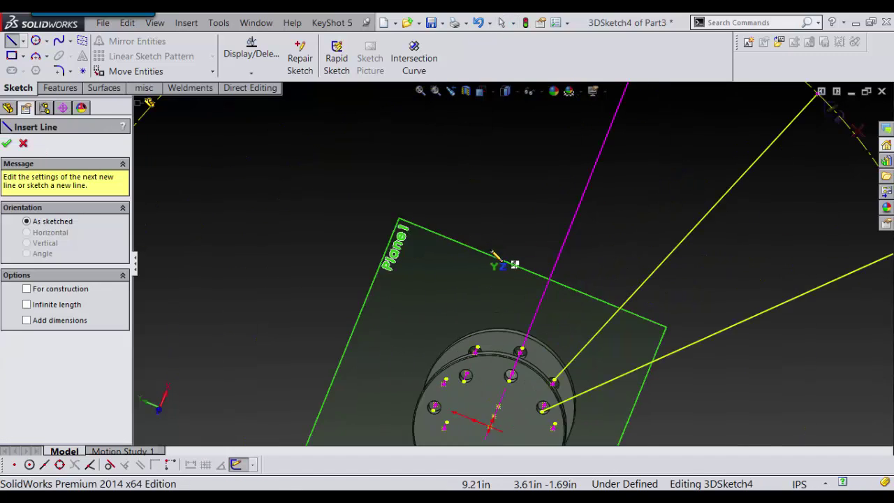
pyautogui.scroll(2, 513, 340)
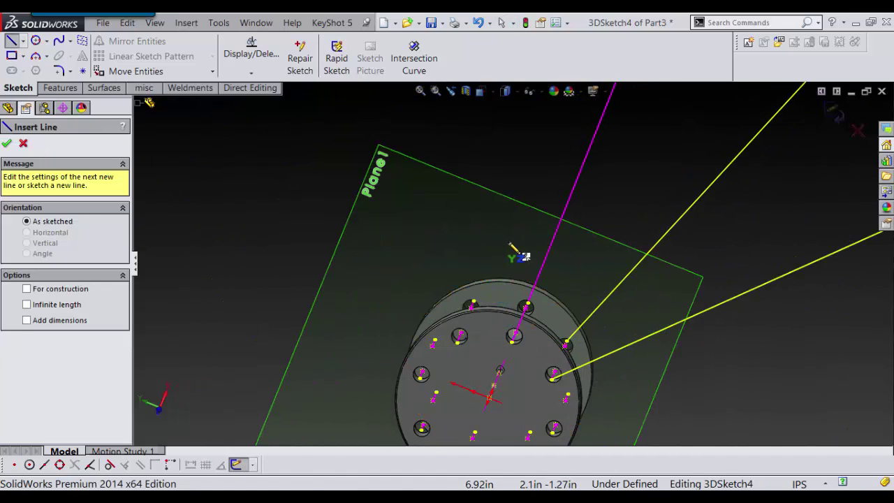
pyautogui.moveTo(515, 251); pyautogui.dragTo(483, 236, button='middle')
pyautogui.scroll(-5, 796, 220)
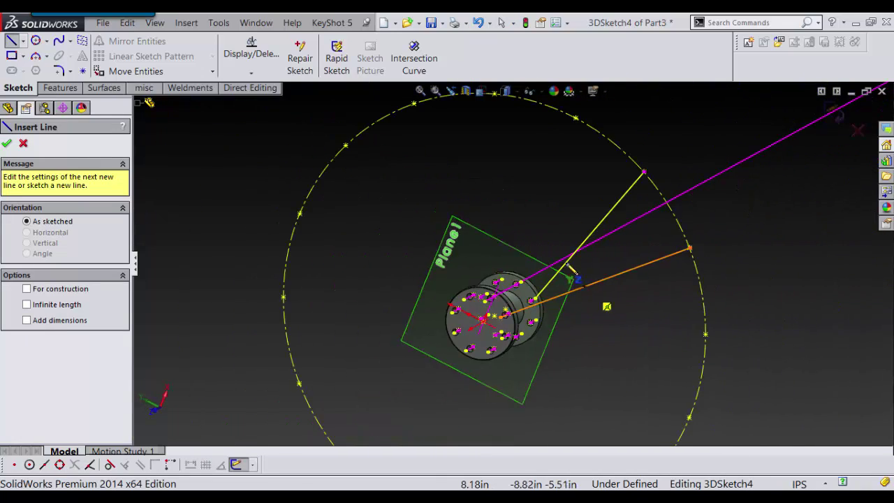
pyautogui.press('Escape')
pyautogui.click(641, 213)
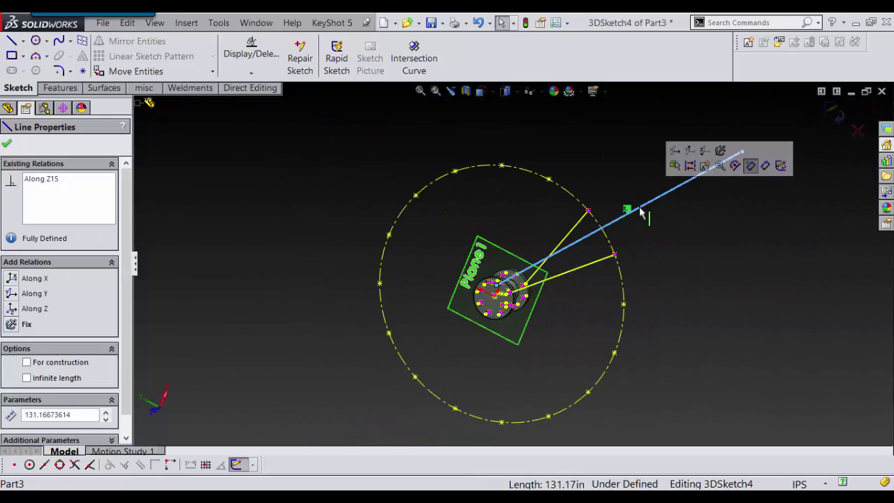
pyautogui.press('Delete')
# Draw the third spoke line again, from the outer end of the original flange's next hole line to the next circle point.
pyautogui.scroll(4, 518, 286)
pyautogui.moveTo(563, 291)
pyautogui.mouseDown(button='middle')
pyautogui.moveTo(577, 261)
pyautogui.moveTo(555, 225)
pyautogui.moveTo(549, 89)
pyautogui.moveTo(574, 275)
pyautogui.moveTo(575, 259)
pyautogui.moveTo(650, 326)
pyautogui.mouseUp(button='middle')
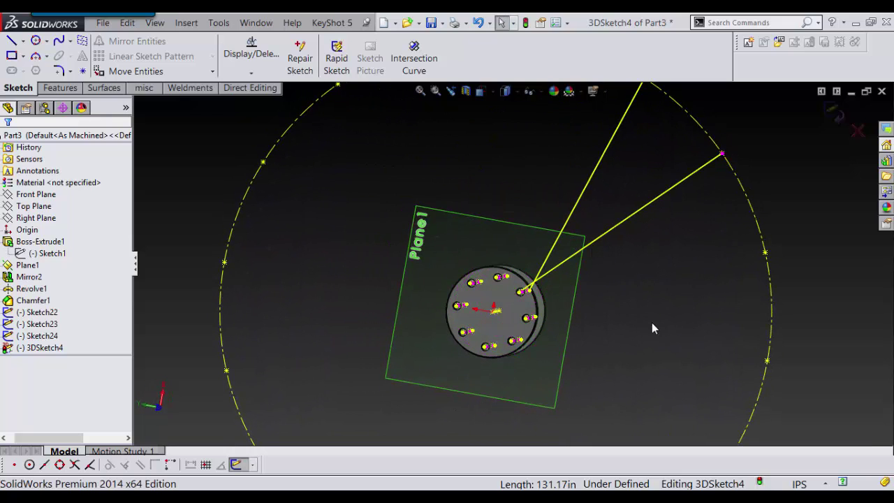
pyautogui.moveTo(635, 295); pyautogui.dragTo(596, 248, button='right')
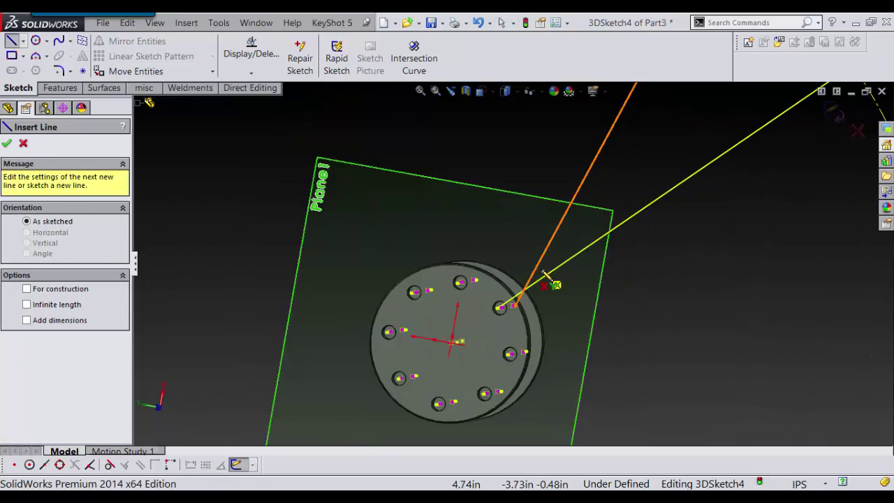
pyautogui.scroll(5, 551, 279)
pyautogui.moveTo(545, 228); pyautogui.dragTo(547, 219, button='middle')
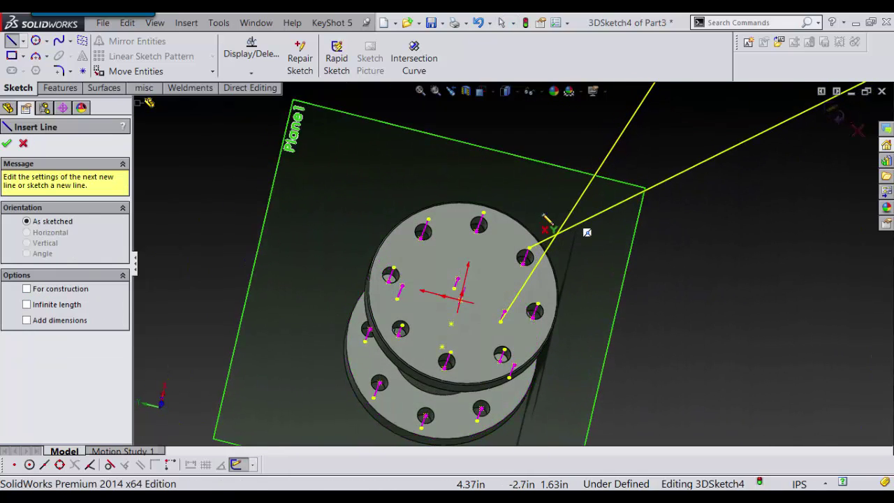
pyautogui.click(483, 213)
pyautogui.scroll(-6, 530, 209)
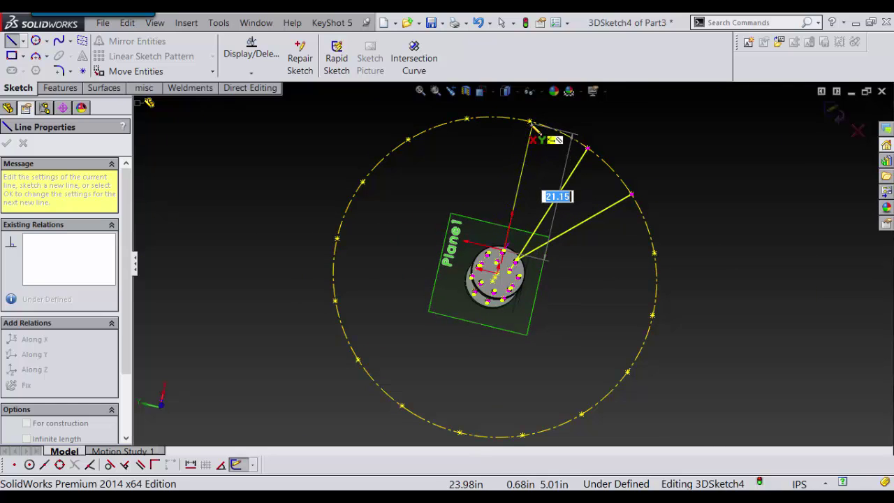
pyautogui.click(531, 123)
pyautogui.press('s')
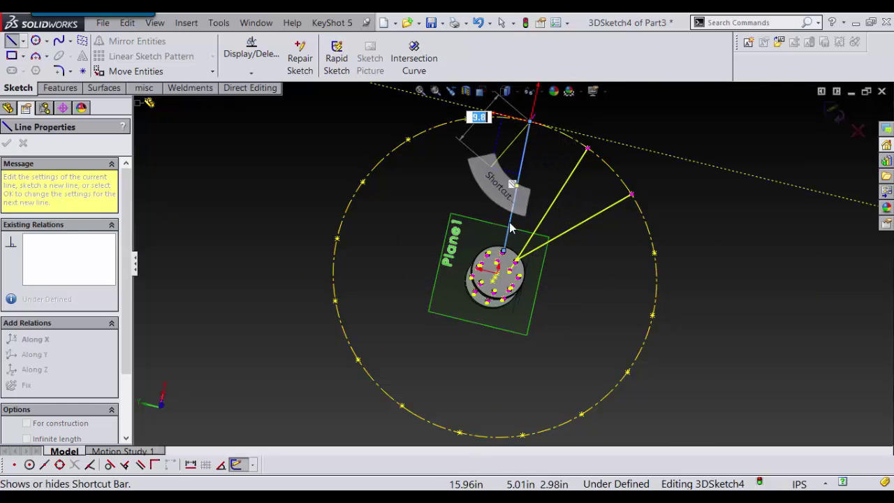
pyautogui.press('Escape')
# Draw the fourth spoke line from the outer end of the mirrored flange's second hole line to the following circle point.
pyautogui.moveTo(526, 193); pyautogui.dragTo(521, 255, button='middle')
pyautogui.moveTo(483, 188); pyautogui.dragTo(464, 170, button='right')
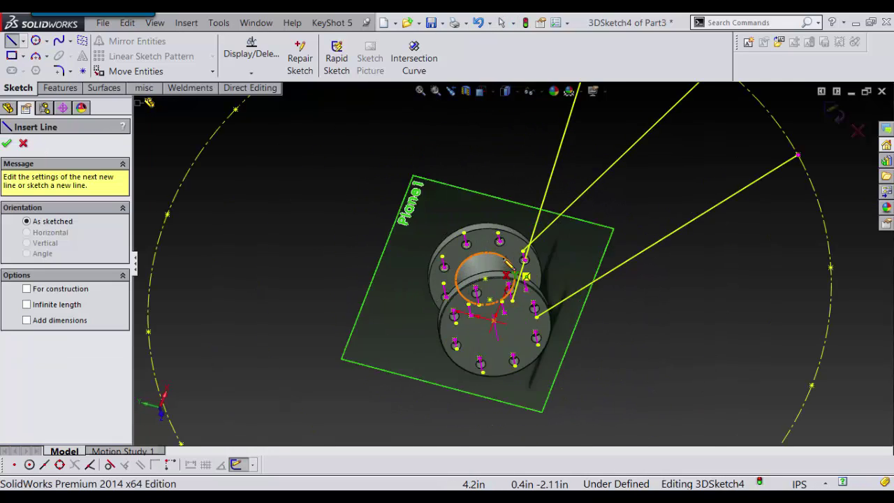
pyautogui.scroll(-5, 501, 216)
pyautogui.moveTo(501, 216); pyautogui.dragTo(497, 229, button='middle')
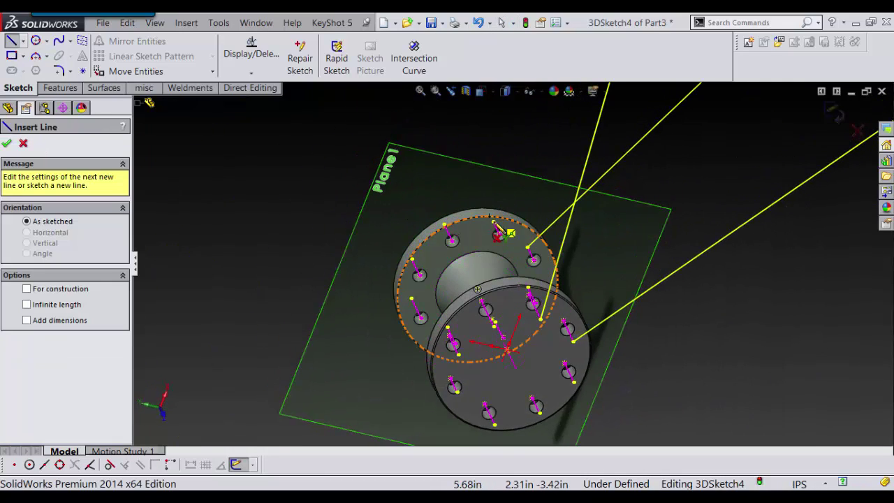
pyautogui.click(497, 230)
pyautogui.scroll(4, 497, 199)
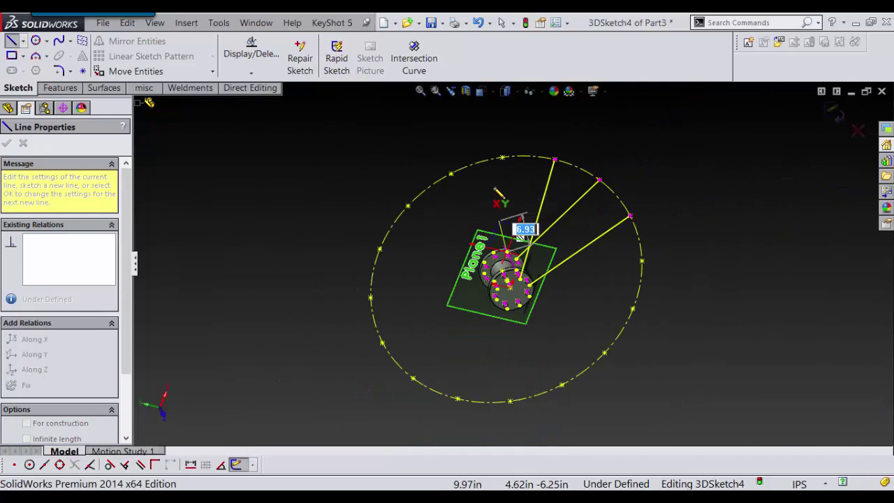
pyautogui.click(502, 158)
pyautogui.press('Escape')
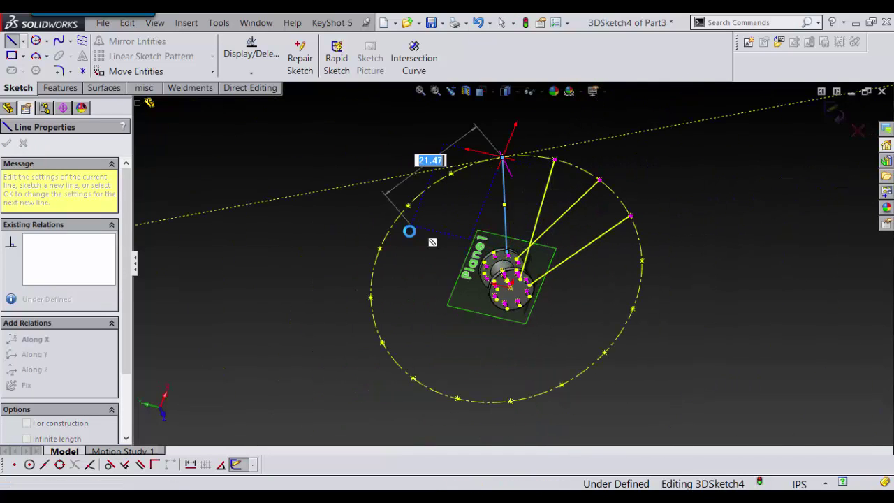
# Draw the fifth spoke line from the original flange's third hole line to the next free circle point.
pyautogui.scroll(-1, 444, 235)
pyautogui.moveTo(447, 236); pyautogui.dragTo(460, 164, button='middle')
pyautogui.scroll(3, 483, 252)
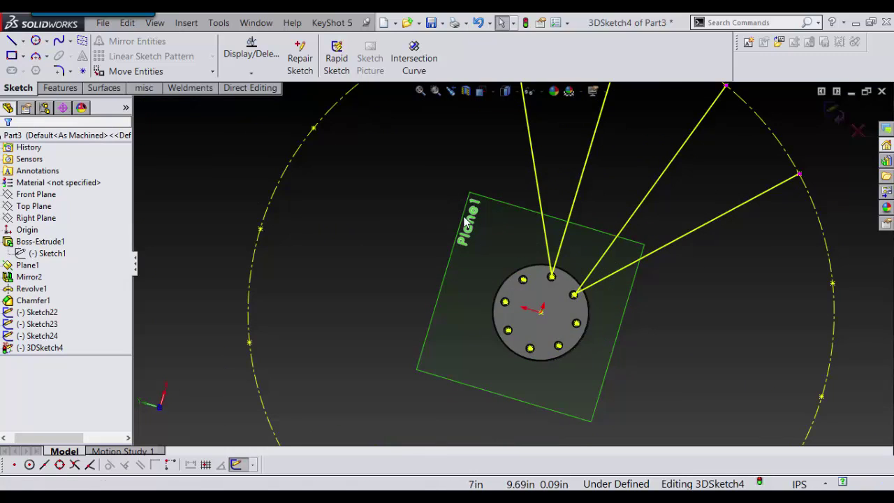
pyautogui.moveTo(464, 217); pyautogui.dragTo(418, 162, button='right')
pyautogui.scroll(-2, 539, 311)
pyautogui.moveTo(565, 303); pyautogui.dragTo(518, 273, button='middle')
pyautogui.click(523, 266)
pyautogui.scroll(5, 513, 262)
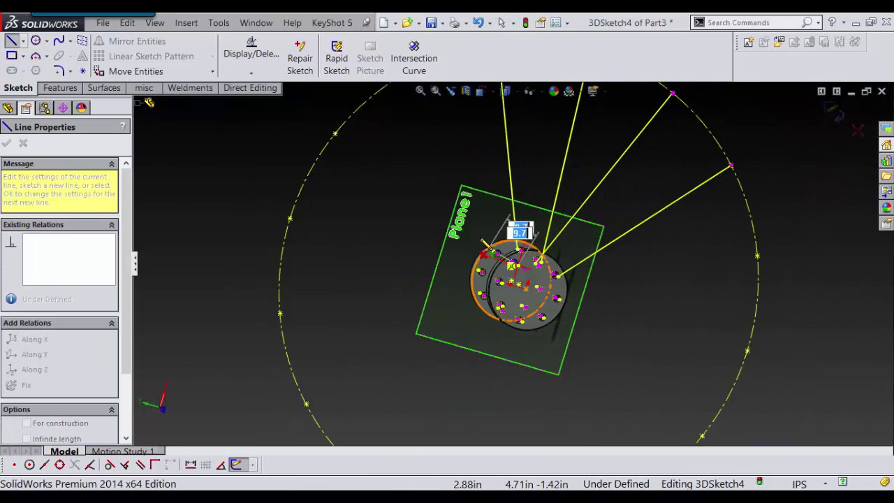
pyautogui.click(440, 130)
pyautogui.press('Escape')
# Draw the sixth spoke line from the mirrored flange's third hole line to the next free circle point.
pyautogui.moveTo(441, 236); pyautogui.dragTo(398, 187, button='right')
pyautogui.scroll(-5, 542, 298)
pyautogui.click(473, 222)
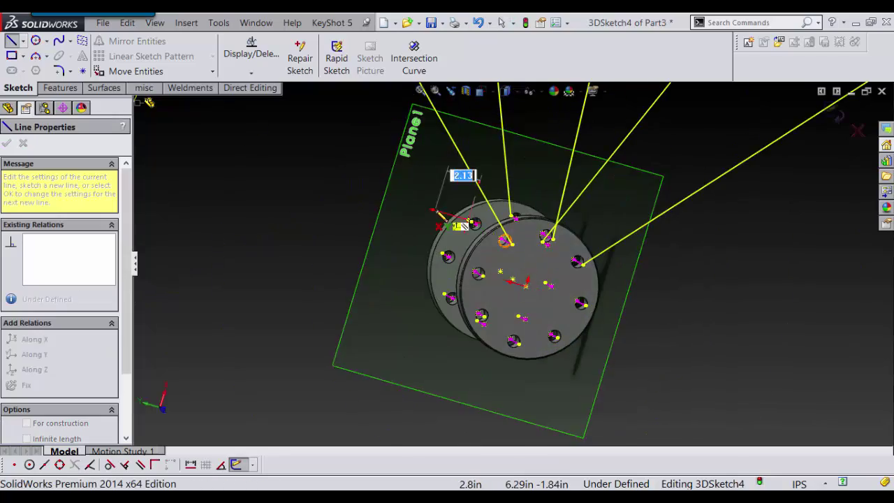
pyautogui.scroll(4, 461, 217)
pyautogui.click(356, 142)
pyautogui.press('Escape')
# Draw the seventh spoke line from the original flange's fourth hole line to the next free circle point.
pyautogui.moveTo(417, 216); pyautogui.dragTo(363, 343, button='middle')
pyautogui.moveTo(391, 331); pyautogui.dragTo(368, 302, button='right')
pyautogui.scroll(-3, 517, 271)
pyautogui.moveTo(552, 276); pyautogui.dragTo(553, 241, button='middle')
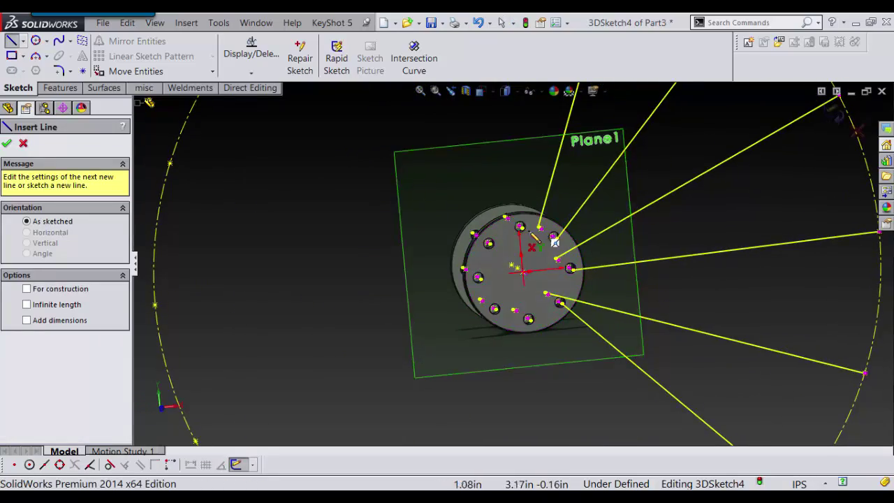
pyautogui.scroll(-5, 521, 224)
pyautogui.click(512, 238)
pyautogui.scroll(5, 513, 227)
pyautogui.scroll(3, 513, 190)
pyautogui.click(495, 121)
pyautogui.press('Escape')
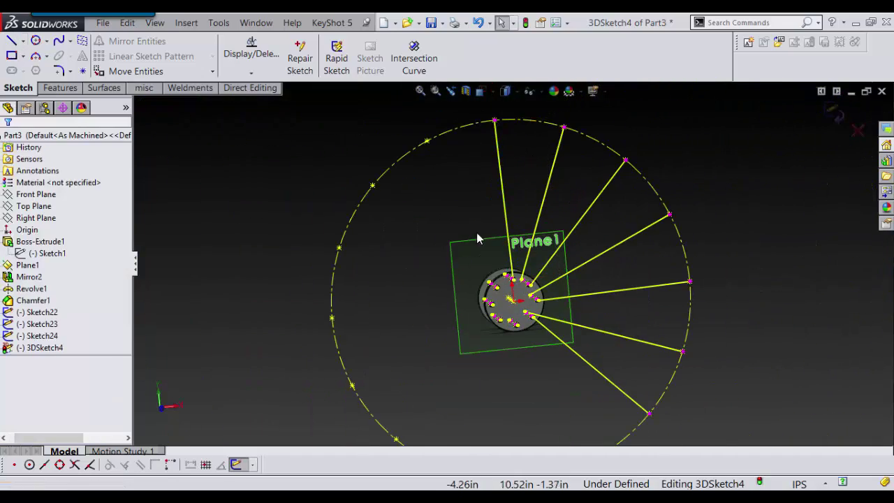
# Draw the eighth spoke line from the mirrored flange's fourth hole line to the next free circle point.
pyautogui.moveTo(477, 238); pyautogui.dragTo(450, 206, button='right')
pyautogui.scroll(-5, 513, 240)
pyautogui.click(510, 206)
pyautogui.scroll(3, 504, 209)
pyautogui.scroll(3, 443, 189)
pyautogui.click(431, 103)
pyautogui.press('Escape')
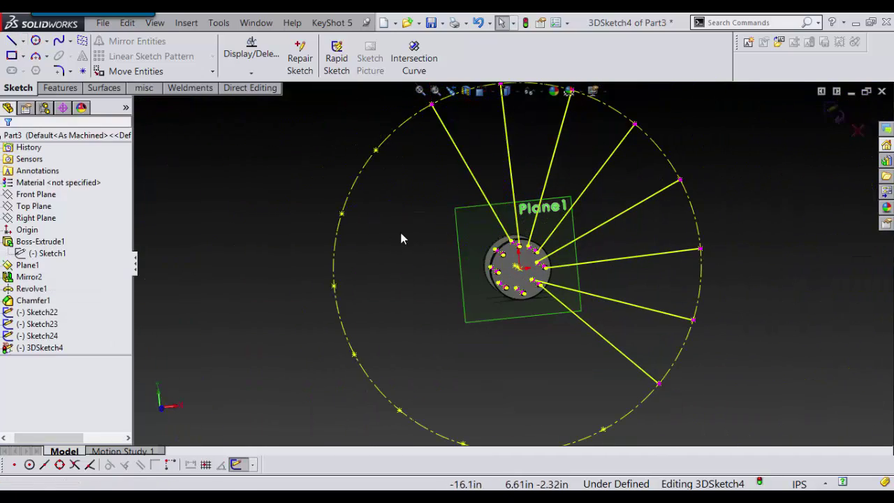
# Draw the ninth spoke line from the original flange's fifth hole line to the next free circle point.
pyautogui.moveTo(396, 239); pyautogui.dragTo(371, 210, button='right')
pyautogui.scroll(-5, 520, 258)
pyautogui.click(458, 254)
pyautogui.scroll(6, 459, 256)
pyautogui.click(389, 172)
pyautogui.press('Escape')
# Draw the tenth spoke line from the mirrored flange's fifth hole line to the next free circle point.
pyautogui.moveTo(286, 244); pyautogui.dragTo(262, 215, button='right')
pyautogui.scroll(-6, 437, 252)
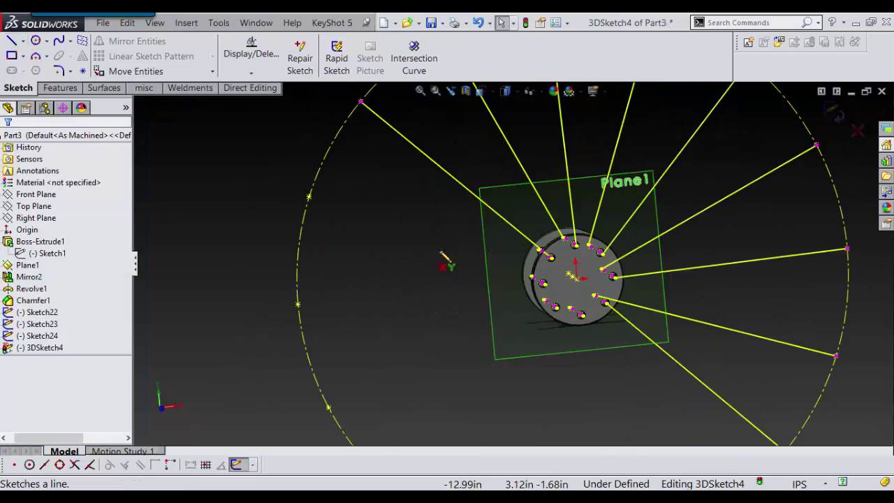
pyautogui.click(546, 243)
pyautogui.scroll(5, 506, 262)
pyautogui.scroll(3, 461, 264)
pyautogui.click(426, 233)
pyautogui.press('Escape')
# Try to draw the eleventh spoke line from the next hole line to the next free circle point.
pyautogui.moveTo(345, 244); pyautogui.dragTo(321, 216, button='right')
pyautogui.scroll(-5, 523, 277)
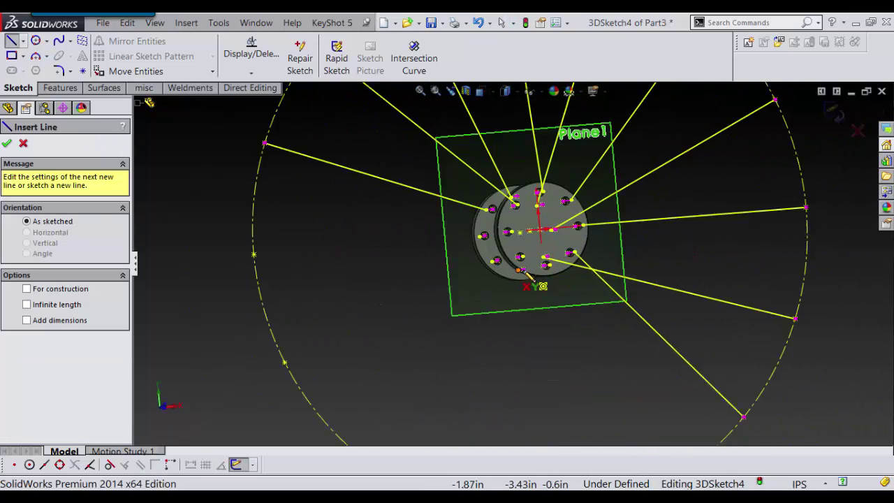
pyautogui.click(504, 223)
pyautogui.scroll(3, 481, 241)
pyautogui.scroll(1, 376, 296)
pyautogui.click(331, 257)
pyautogui.press('Escape')
# Abandon the following spoke line and delete the misplaced eleventh spoke.
pyautogui.moveTo(445, 313); pyautogui.dragTo(419, 284, button='right')
pyautogui.scroll(-6, 511, 263)
pyautogui.click(468, 262)
pyautogui.scroll(4, 440, 290)
pyautogui.moveTo(388, 345); pyautogui.dragTo(448, 272, button='middle')
pyautogui.press('Escape')
pyautogui.scroll(3, 363, 290)
pyautogui.click(409, 229)
pyautogui.press('Delete')
pyautogui.moveTo(449, 272); pyautogui.dragTo(419, 242, button='right')
pyautogui.scroll(-8, 498, 237)
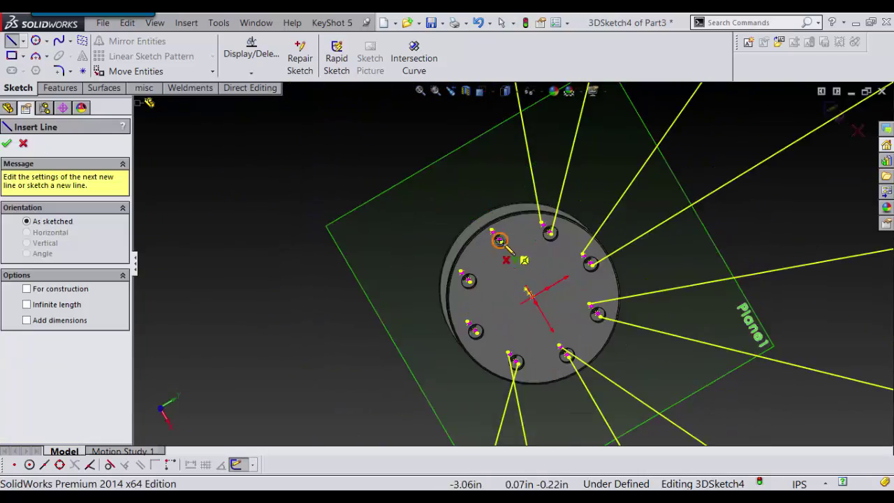
pyautogui.moveTo(508, 269); pyautogui.dragTo(528, 296, button='middle')
pyautogui.click(524, 257)
pyautogui.scroll(5, 518, 263)
pyautogui.scroll(7, 513, 267)
pyautogui.moveTo(503, 269); pyautogui.dragTo(380, 161, button='middle')
pyautogui.scroll(-3, 370, 160)
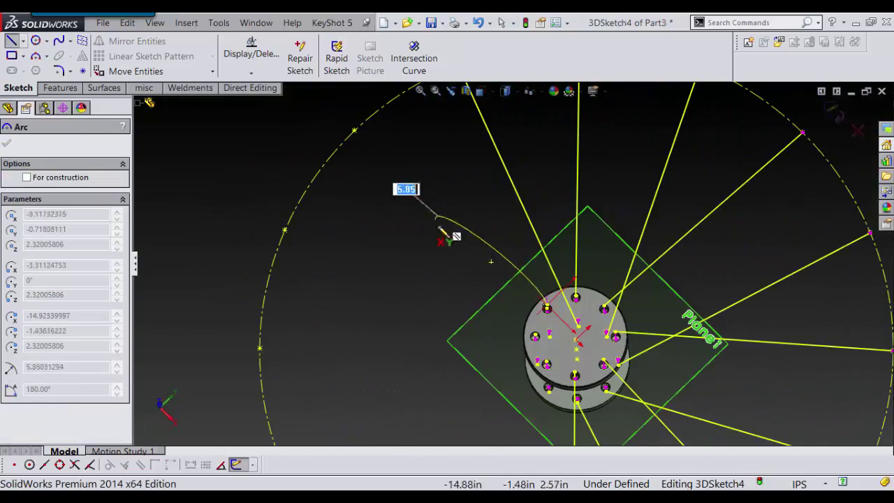
pyautogui.press('Escape')
# Draw the eleventh spoke line from the outer end of the original flange's sixth hole line to the next free circle point.
pyautogui.scroll(-4, 530, 308)
pyautogui.click(559, 303)
pyautogui.scroll(5, 484, 273)
pyautogui.click(369, 132)
pyautogui.press('Escape')
# Draw the twelfth spoke line from the outer end of the mirrored flange's sixth hole line to the next free circle point.
pyautogui.moveTo(427, 321); pyautogui.dragTo(437, 285, button='middle')
pyautogui.moveTo(436, 285); pyautogui.dragTo(406, 257, button='right')
pyautogui.scroll(-5, 503, 303)
pyautogui.moveTo(534, 318); pyautogui.dragTo(573, 338, button='middle')
pyautogui.click(472, 258)
pyautogui.scroll(6, 472, 259)
pyautogui.click(325, 198)
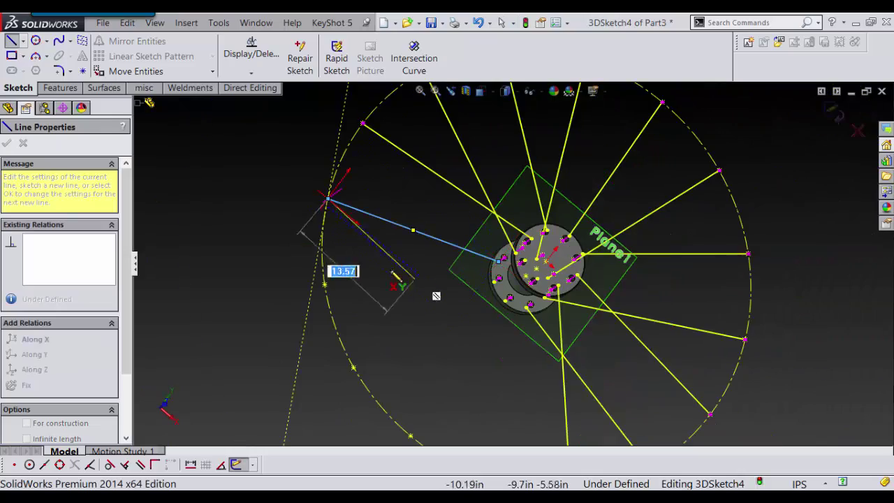
pyautogui.press('Escape')
# Draw the thirteenth spoke line from the outer end of the original flange's seventh hole line to the next free circle point.
pyautogui.moveTo(409, 287); pyautogui.dragTo(414, 267, button='middle')
pyautogui.moveTo(413, 266); pyautogui.dragTo(388, 241, button='right')
pyautogui.scroll(-5, 527, 290)
pyautogui.moveTo(543, 279)
pyautogui.mouseDown(button='middle')
pyautogui.moveTo(529, 293)
pyautogui.moveTo(543, 264)
pyautogui.moveTo(558, 276)
pyautogui.mouseUp(button='middle')
pyautogui.click(532, 255)
pyautogui.scroll(6, 507, 244)
pyautogui.scroll(-2, 512, 226)
pyautogui.click(467, 160)
pyautogui.press('Escape')
pyautogui.moveTo(482, 333); pyautogui.dragTo(487, 309, button='middle')
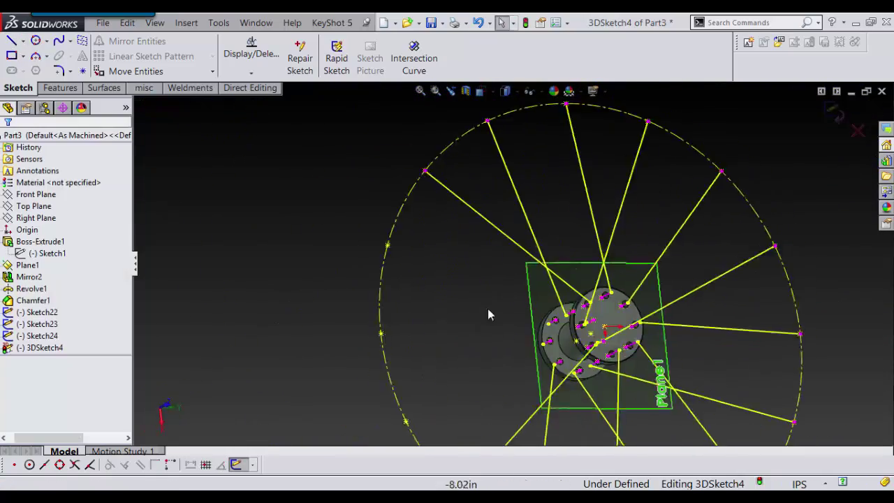
# Draw the fourteenth spoke line from the outer end of the mirrored flange's seventh hole line to the next free circle point.
pyautogui.moveTo(488, 309); pyautogui.dragTo(461, 283, button='right')
pyautogui.scroll(-5, 551, 326)
pyautogui.moveTo(551, 326); pyautogui.dragTo(565, 325, button='middle')
pyautogui.click(595, 299)
pyautogui.scroll(5, 460, 310)
pyautogui.click(355, 185)
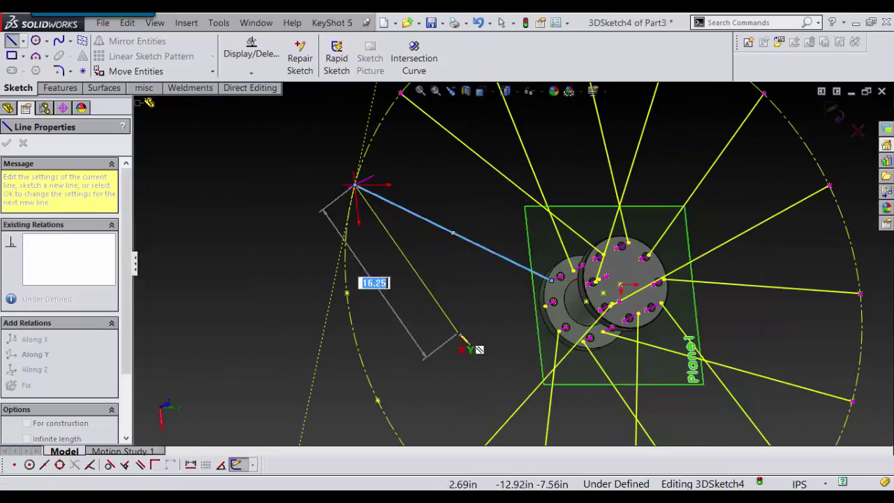
pyautogui.press('Escape')
# Draw the fifteenth spoke line from the outer end of the original flange's eighth hole line to the next free circle point.
pyautogui.moveTo(462, 340); pyautogui.dragTo(430, 326, button='middle')
pyautogui.moveTo(430, 326); pyautogui.dragTo(402, 314, button='right')
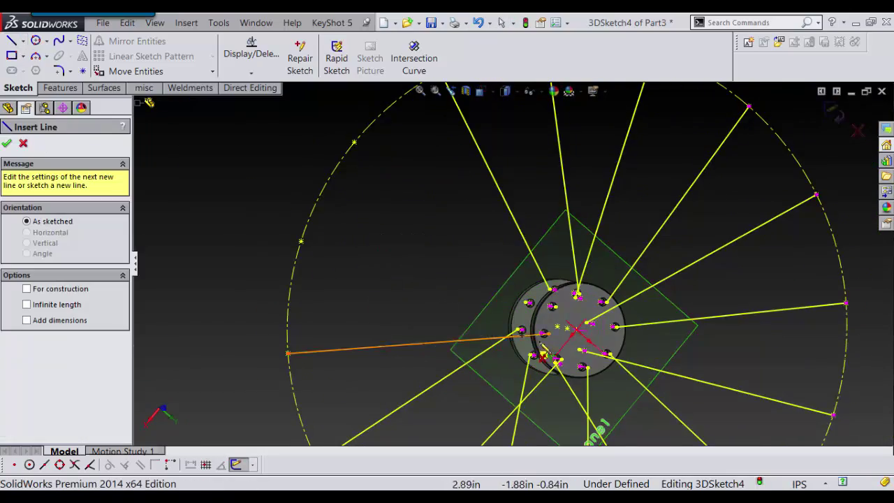
pyautogui.scroll(-4, 541, 339)
pyautogui.click(566, 265)
pyautogui.scroll(4, 527, 237)
pyautogui.click(366, 127)
pyautogui.press('Escape')
# Draw the sixteenth spoke line from the outer end of the mirrored flange's eighth hole line to the last free circle point.
pyautogui.moveTo(432, 285); pyautogui.dragTo(396, 279, button='right')
pyautogui.scroll(-3, 544, 315)
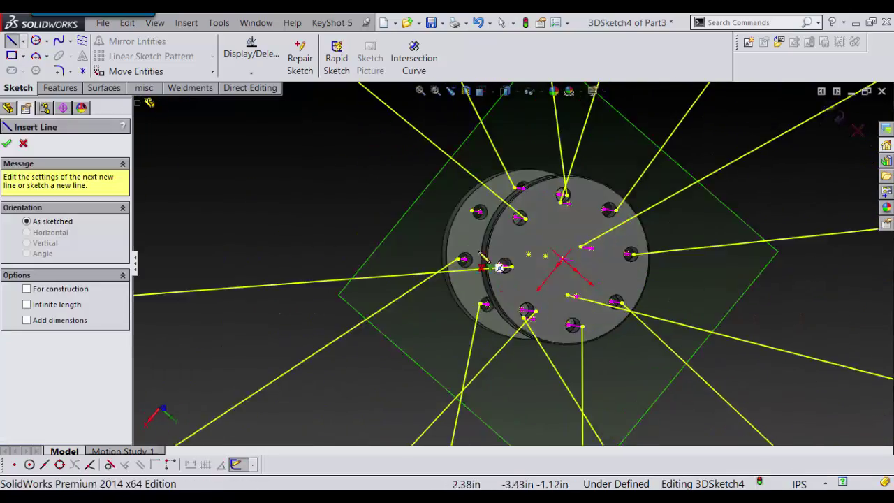
pyautogui.moveTo(484, 255); pyautogui.dragTo(521, 244, button='middle')
pyautogui.scroll(-3, 524, 241)
pyautogui.click(403, 187)
pyautogui.scroll(5, 381, 188)
pyautogui.press('Escape')
# Start a sketch fillet with a 0.75 in radius and select the first corner between hole line and spoke on the mirrored flange.
pyautogui.moveTo(447, 279); pyautogui.dragTo(608, 266, button='middle')
pyautogui.scroll(-5, 608, 259)
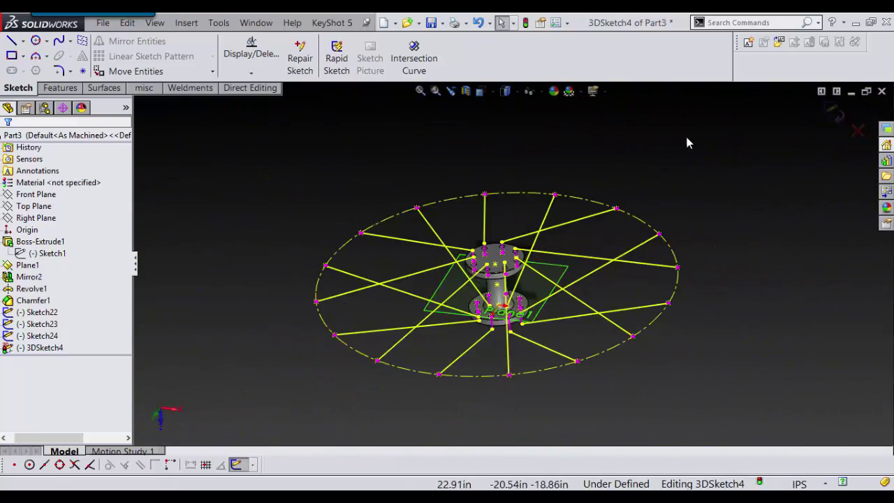
pyautogui.moveTo(687, 142)
pyautogui.mouseDown(button='right')
pyautogui.moveTo(632, 162)
pyautogui.moveTo(628, 204)
pyautogui.mouseUp(button='right')
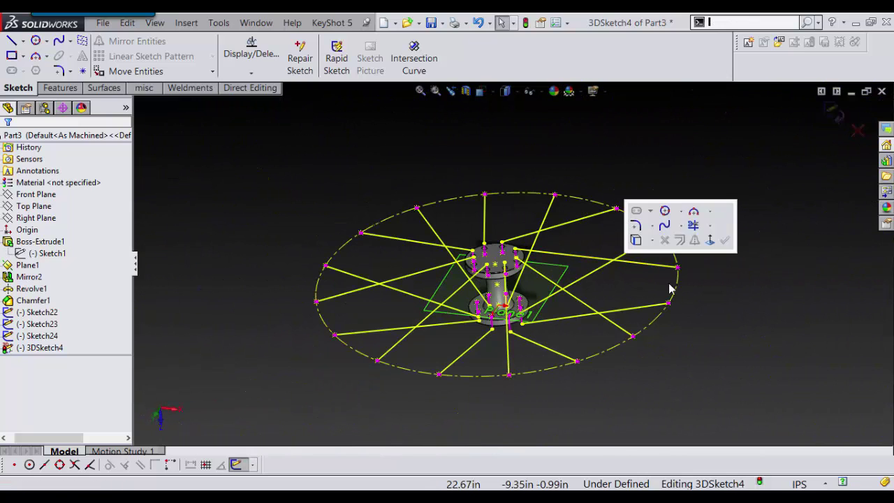
pyautogui.click(637, 226)
pyautogui.scroll(4, 558, 243)
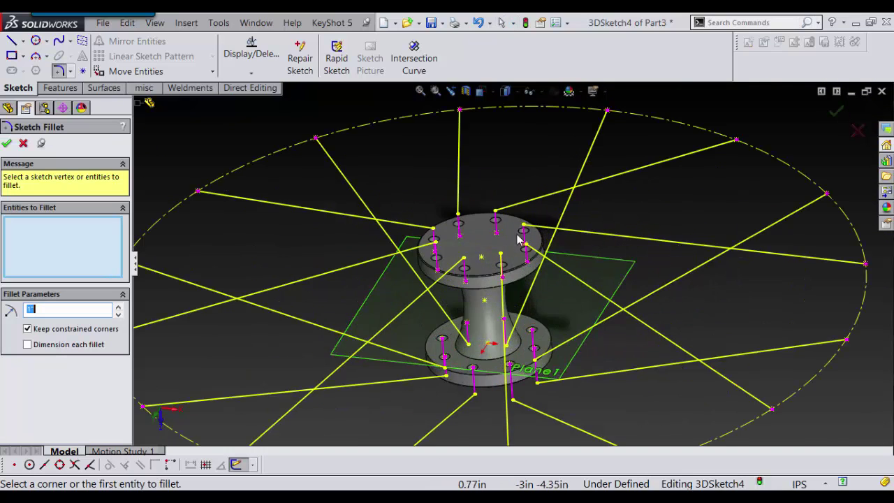
pyautogui.scroll(6, 518, 239)
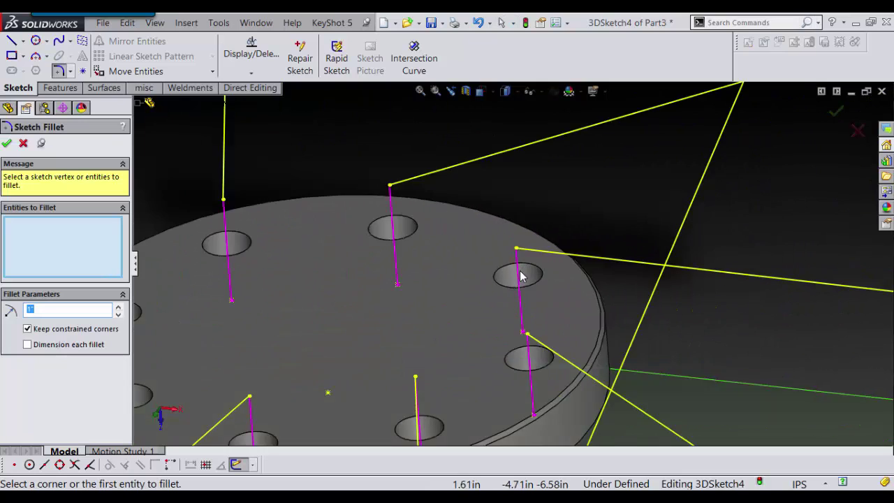
pyautogui.scroll(3, 518, 274)
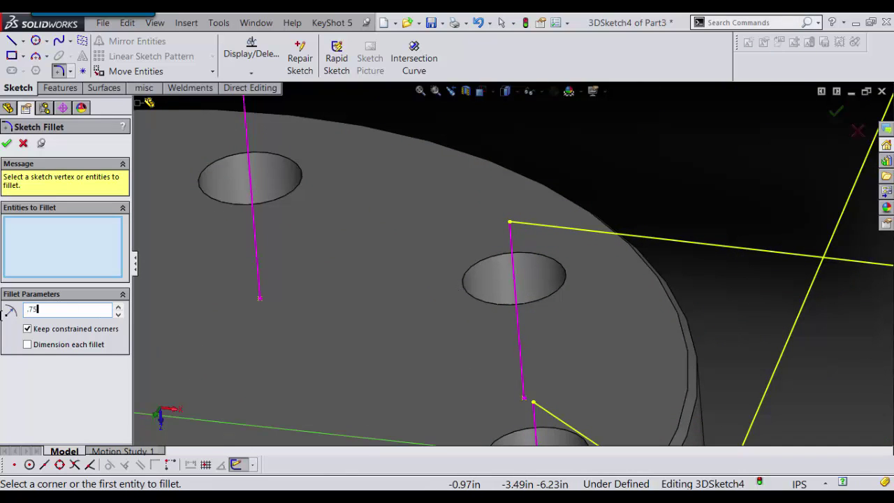
pyautogui.click(510, 223)
# Add the second and third corners between hole lines and spokes on the mirrored flange to the 3/4 in sketch fillet.
pyautogui.scroll(3, 530, 280)
pyautogui.moveTo(543, 358); pyautogui.dragTo(548, 317, button='middle')
pyautogui.scroll(1, 500, 301)
pyautogui.scroll(-1, 492, 294)
pyautogui.scroll(1, 489, 289)
pyautogui.scroll(-2, 447, 289)
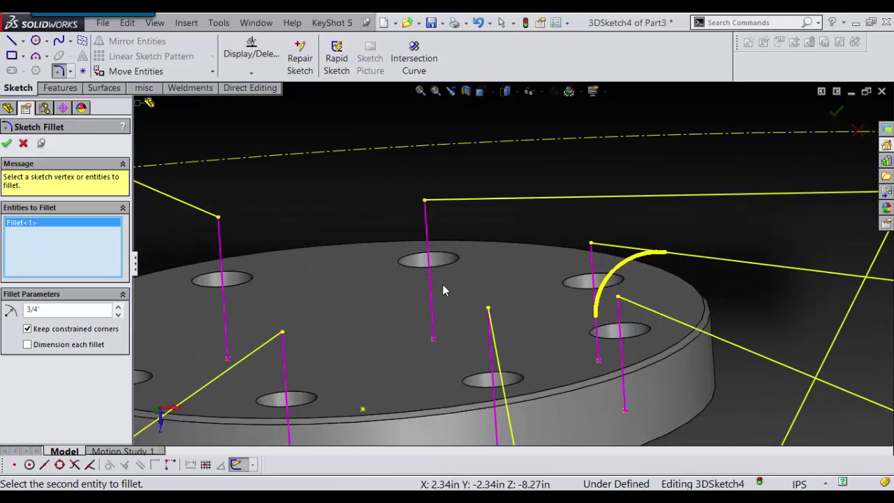
pyautogui.scroll(2, 429, 262)
pyautogui.scroll(-4, 426, 240)
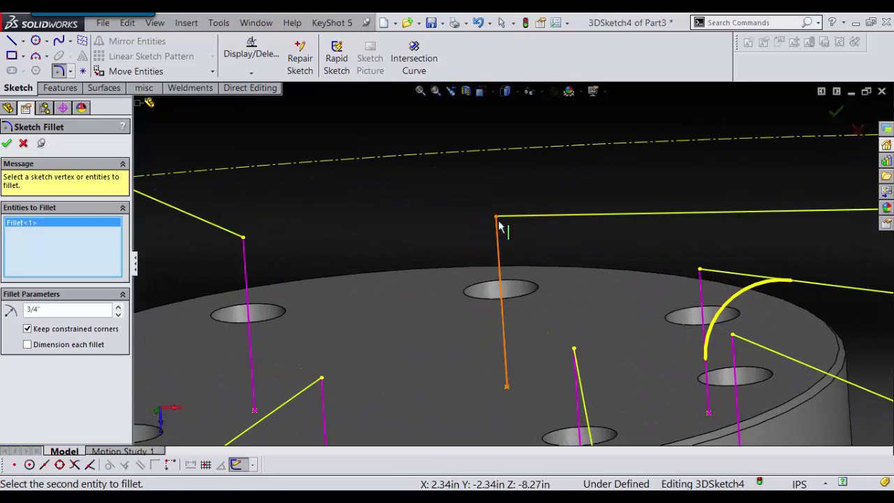
pyautogui.click(497, 218)
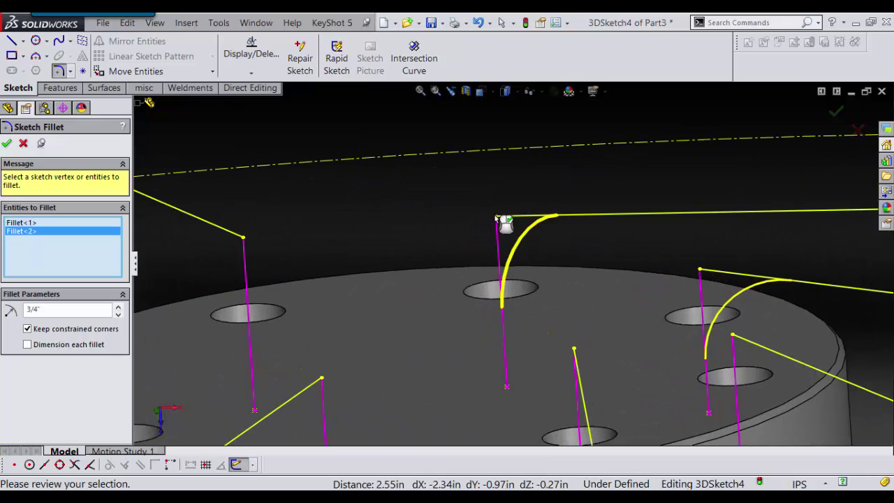
pyautogui.click(241, 240)
# Add the mirrored flange's remaining five corners between hole lines and spokes to the 3/4 in sketch fillet.
pyautogui.scroll(4, 293, 293)
pyautogui.scroll(-2, 315, 319)
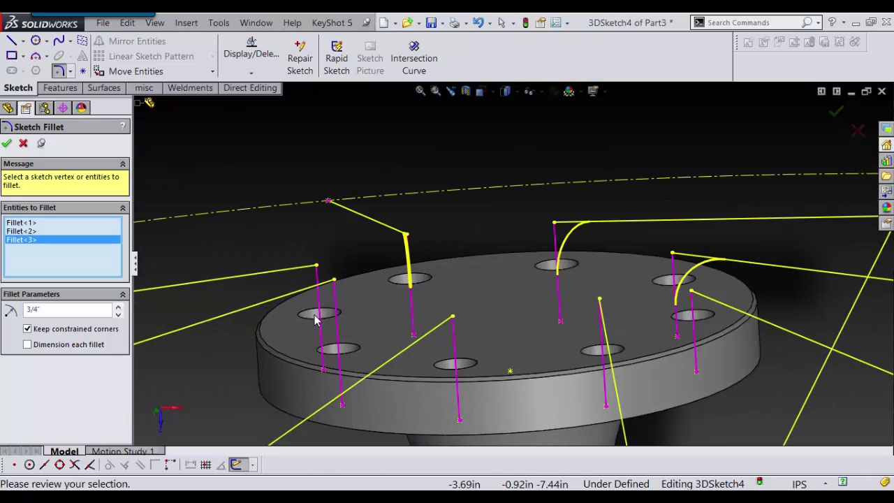
pyautogui.click(317, 267)
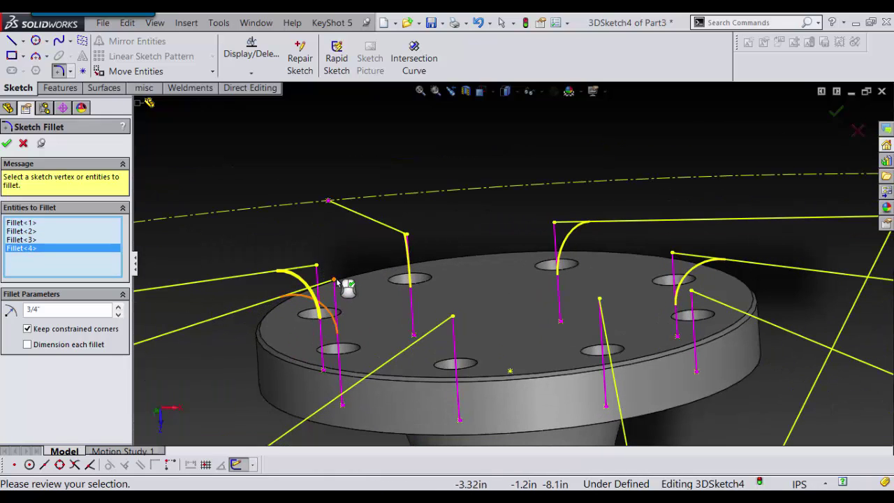
pyautogui.click(335, 281)
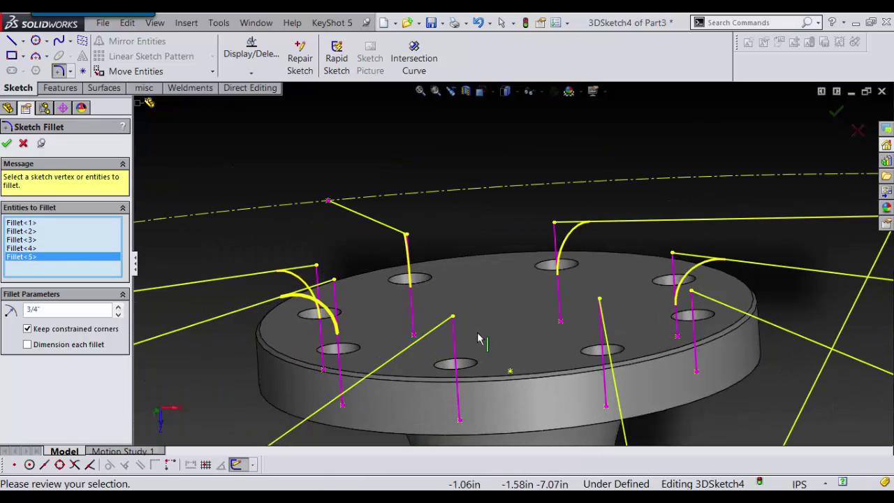
pyautogui.click(598, 300)
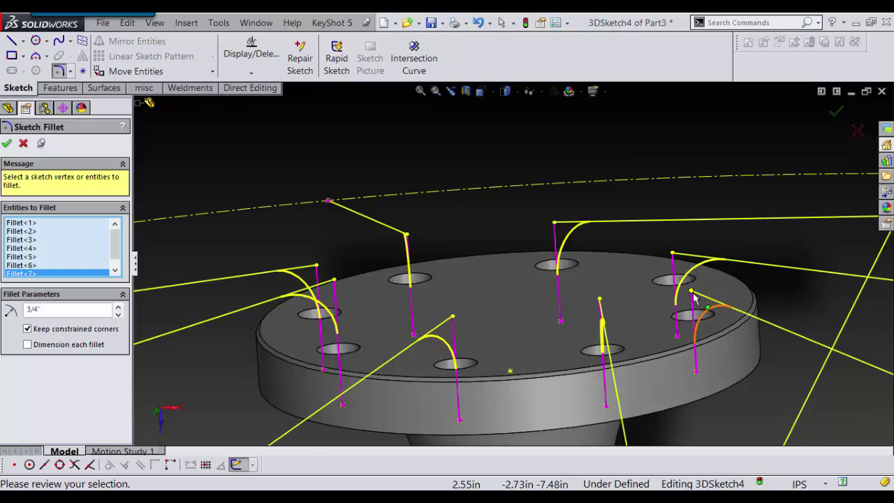
pyautogui.click(692, 293)
# Add seven corners between hole lines and spokes on the original flange to the 3/4 in sketch fillet.
pyautogui.moveTo(691, 293); pyautogui.dragTo(590, 355, button='middle')
pyautogui.scroll(-4, 440, 210)
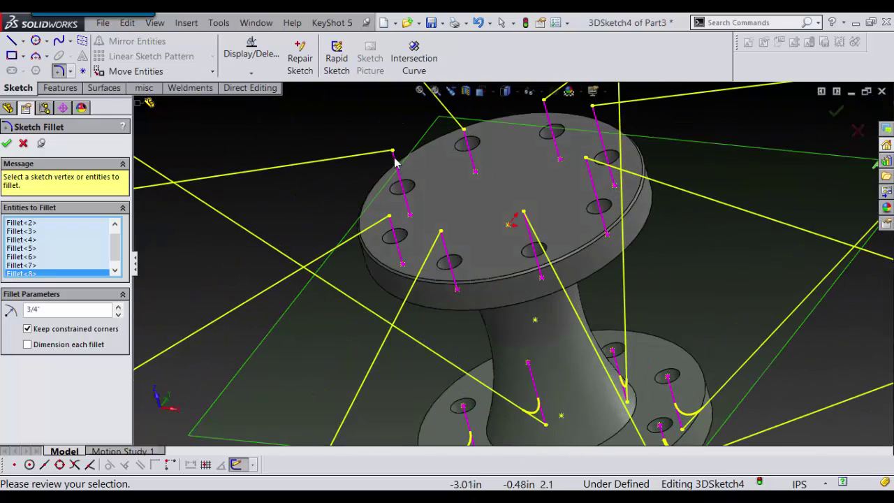
pyautogui.click(395, 222)
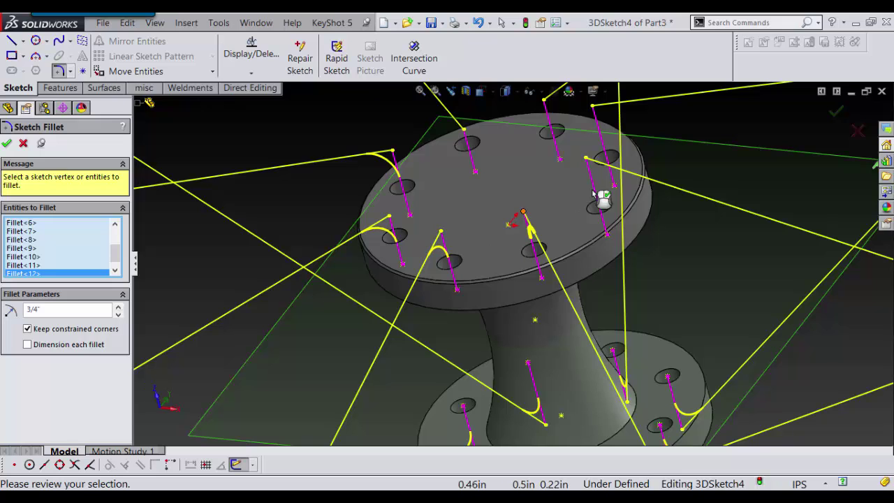
pyautogui.click(591, 108)
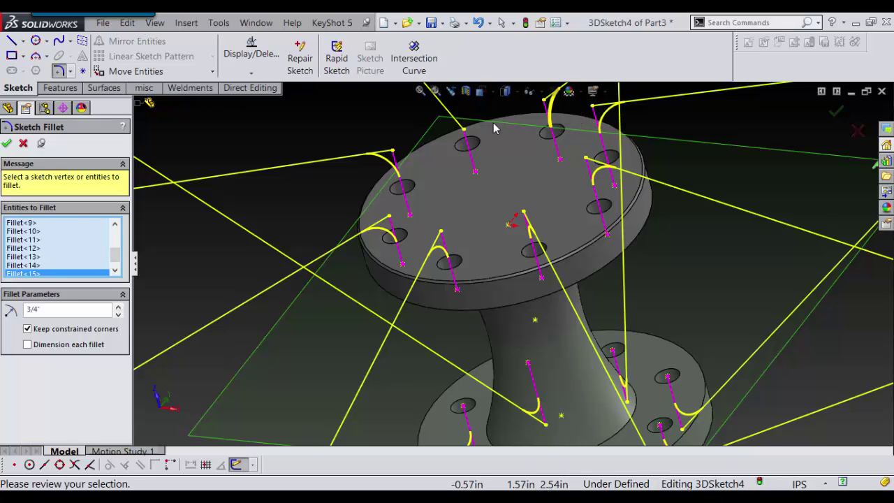
# Add the original flange's last spoke corner to the selection and apply the 3/4 in fillets to all 16 corners.
pyautogui.scroll(-3, 492, 128)
pyautogui.moveTo(443, 173); pyautogui.dragTo(379, 191, button='middle')
pyautogui.scroll(-3, 416, 196)
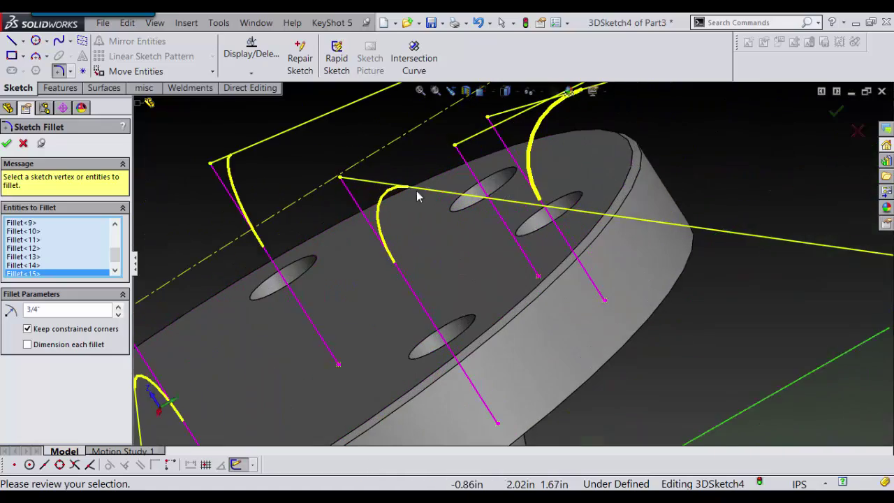
pyautogui.click(456, 146)
pyautogui.rightClick(457, 147)
pyautogui.scroll(4, 468, 194)
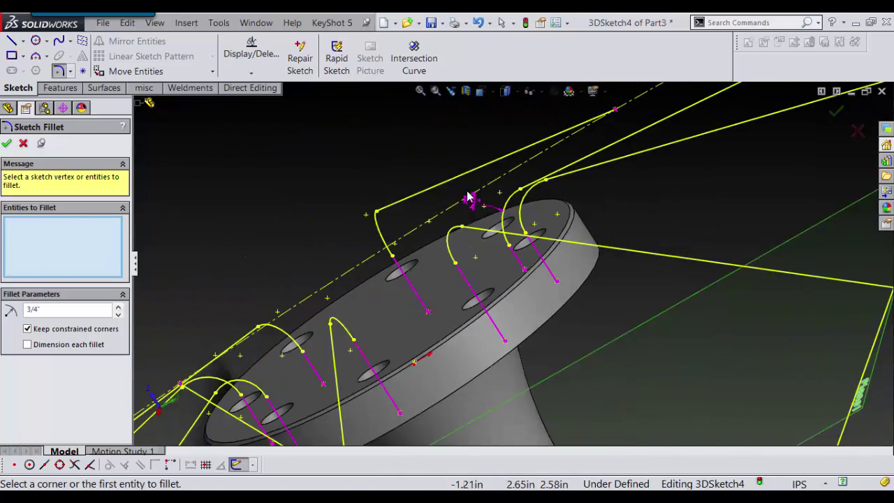
# Examine the filleted spoke ends at both hub flanges and the complete spoke layout from several angles.
pyautogui.moveTo(505, 279)
pyautogui.mouseDown(button='middle')
pyautogui.moveTo(532, 293)
pyautogui.moveTo(482, 297)
pyautogui.moveTo(488, 213)
pyautogui.moveTo(484, 286)
pyautogui.mouseUp(button='middle')
pyautogui.scroll(2, 490, 301)
pyautogui.scroll(2, 485, 287)
pyautogui.scroll(2, 517, 264)
pyautogui.moveTo(523, 260)
pyautogui.mouseDown(button='middle')
pyautogui.moveTo(435, 208)
pyautogui.moveTo(465, 163)
pyautogui.moveTo(483, 203)
pyautogui.moveTo(369, 238)
pyautogui.mouseUp(button='middle')
pyautogui.scroll(4, 419, 272)
pyautogui.moveTo(662, 244)
pyautogui.mouseDown(button='middle')
pyautogui.moveTo(660, 222)
pyautogui.moveTo(659, 228)
pyautogui.mouseUp(button='middle')
pyautogui.scroll(-1, 652, 215)
pyautogui.scroll(-2, 480, 218)
pyautogui.moveTo(555, 183); pyautogui.dragTo(513, 132, button='middle')
pyautogui.scroll(-3, 436, 311)
pyautogui.scroll(4, 413, 226)
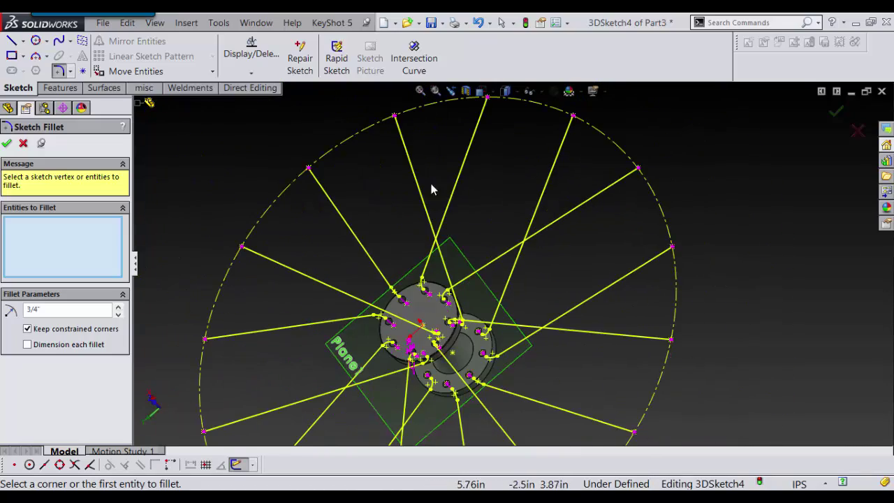
pyautogui.moveTo(522, 243); pyautogui.dragTo(535, 192, button='middle')
pyautogui.scroll(-5, 473, 333)
pyautogui.scroll(3, 500, 307)
pyautogui.scroll(2, 493, 292)
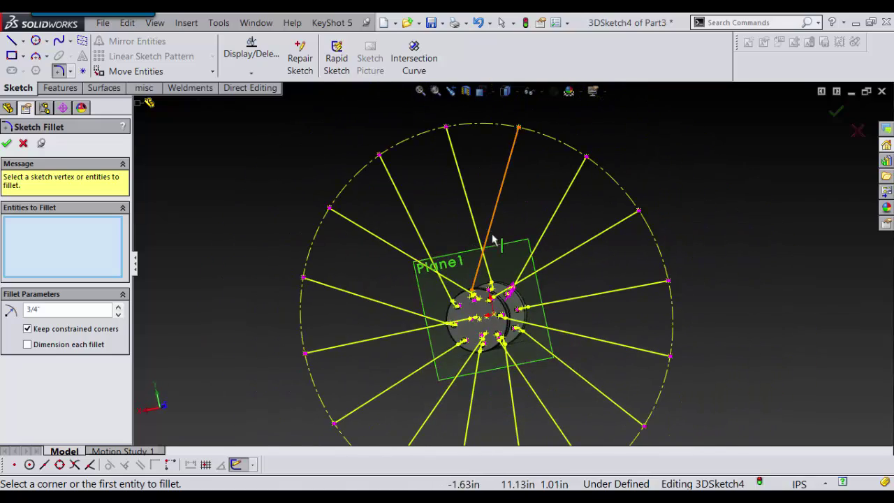
pyautogui.scroll(-6, 492, 240)
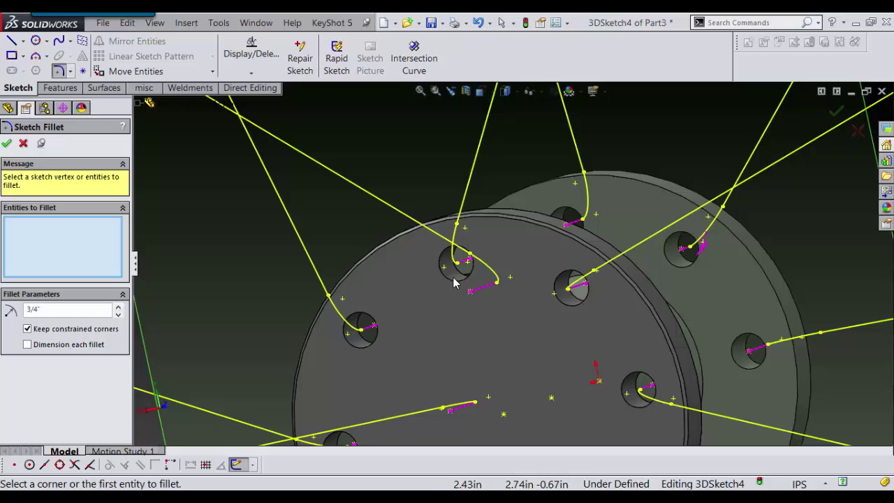
pyautogui.scroll(4, 455, 288)
pyautogui.moveTo(456, 295); pyautogui.dragTo(501, 298, button='middle')
pyautogui.scroll(3, 504, 289)
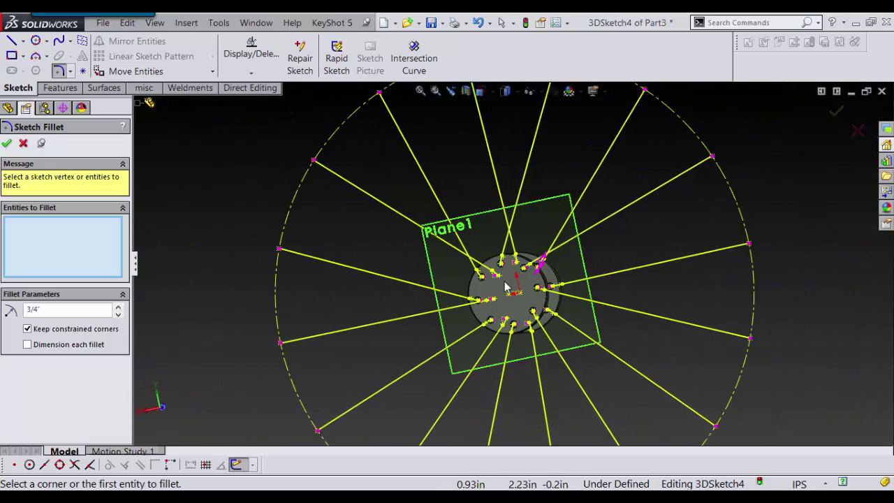
pyautogui.scroll(2, 509, 288)
pyautogui.scroll(-2, 516, 289)
pyautogui.scroll(-5, 515, 287)
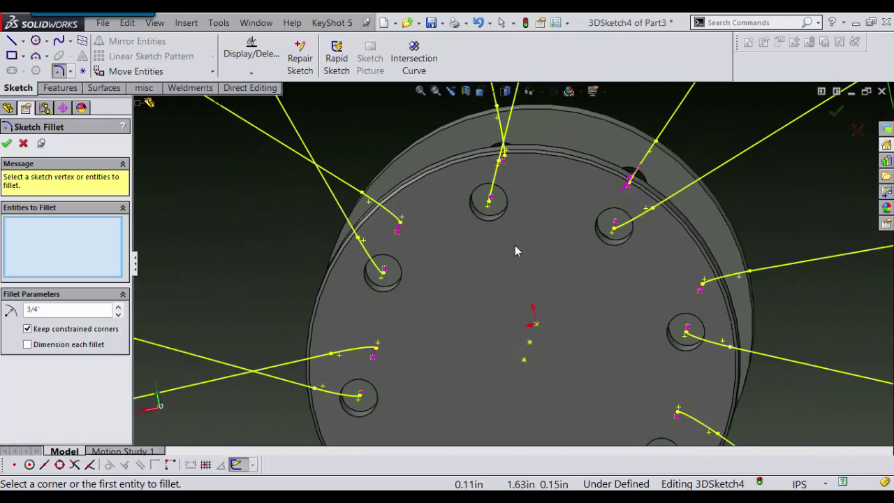
pyautogui.scroll(6, 515, 250)
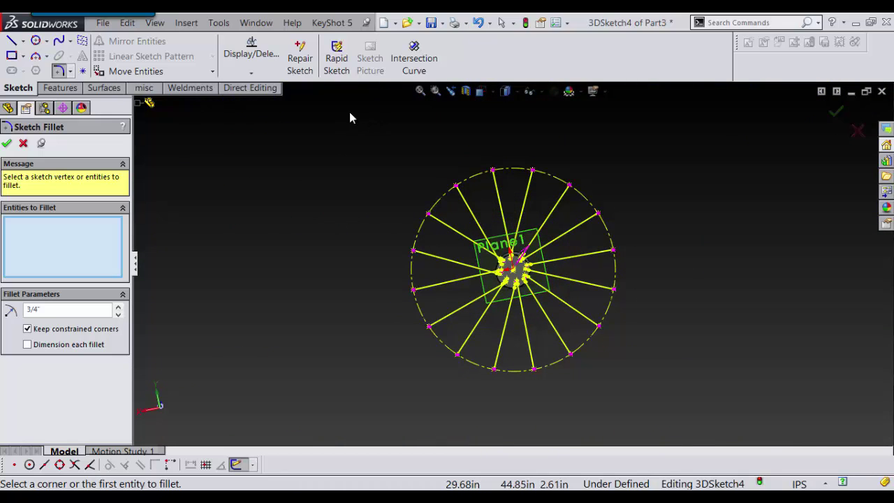
# Create a new part from the "paulies imperial" template and start a sketch on the Front Plane.
pyautogui.click(382, 23)
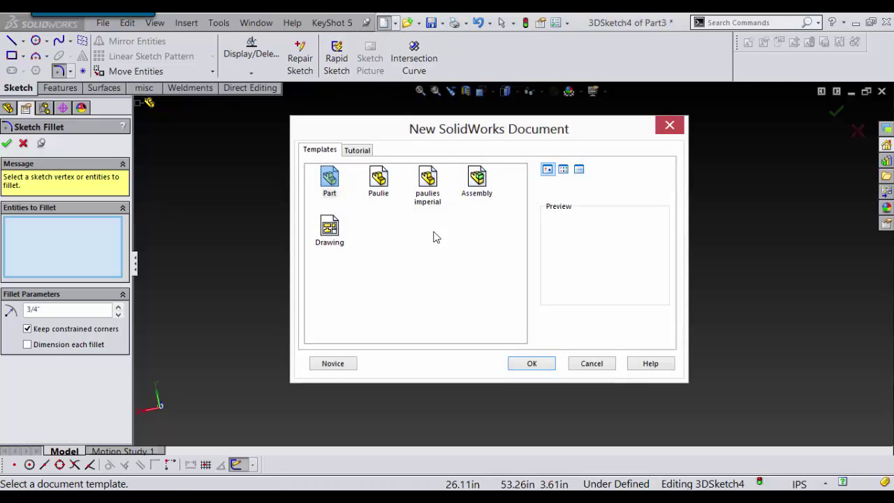
pyautogui.doubleClick(427, 178)
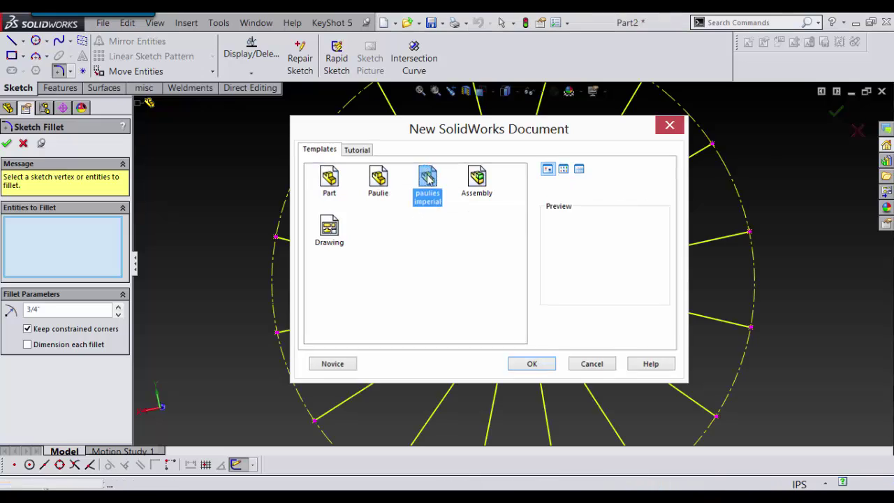
pyautogui.click(42, 198)
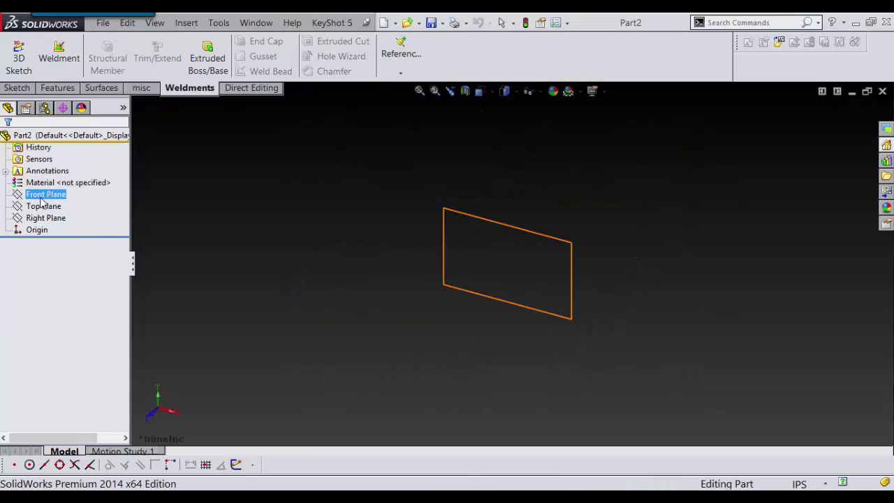
pyautogui.click(56, 179)
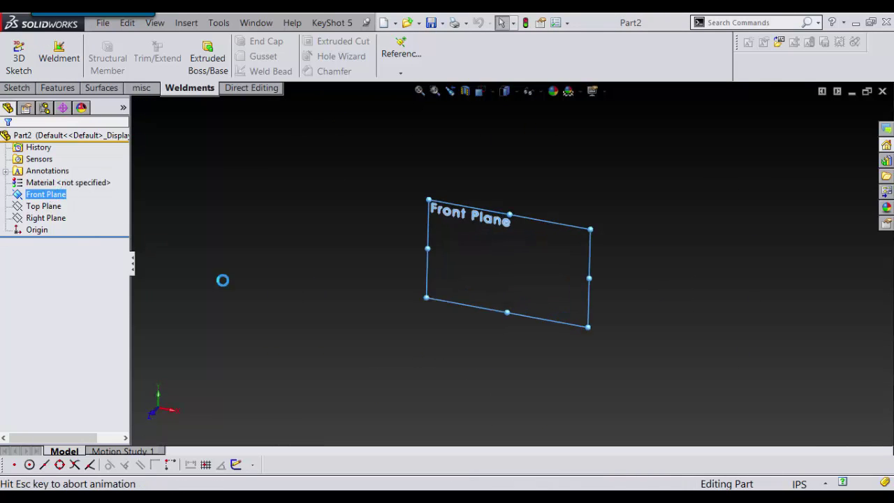
# Sketch a circle about 2.87 in in diameter centred on the origin.
pyautogui.moveTo(700, 214)
pyautogui.mouseDown(button='right')
pyautogui.moveTo(702, 260)
pyautogui.moveTo(650, 243)
pyautogui.moveTo(652, 223)
pyautogui.moveTo(656, 230)
pyautogui.mouseUp(button='right')
pyautogui.click(511, 265)
pyautogui.click(568, 281)
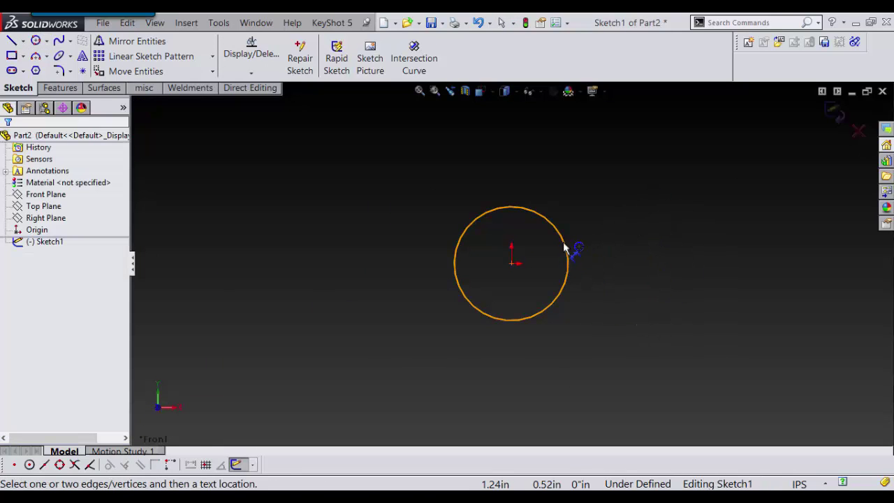
# Dimension the circle's diameter and set it to 3/4 in.
pyautogui.click(564, 246)
pyautogui.click(635, 190)
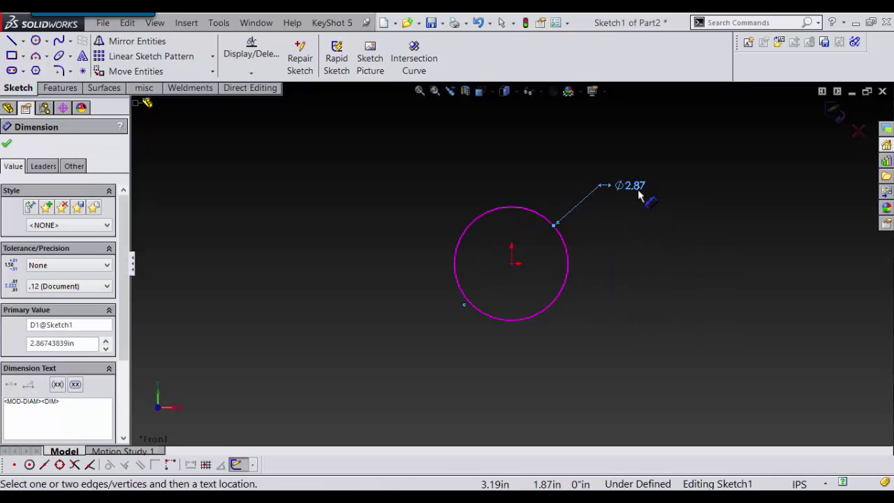
pyautogui.write('3/')
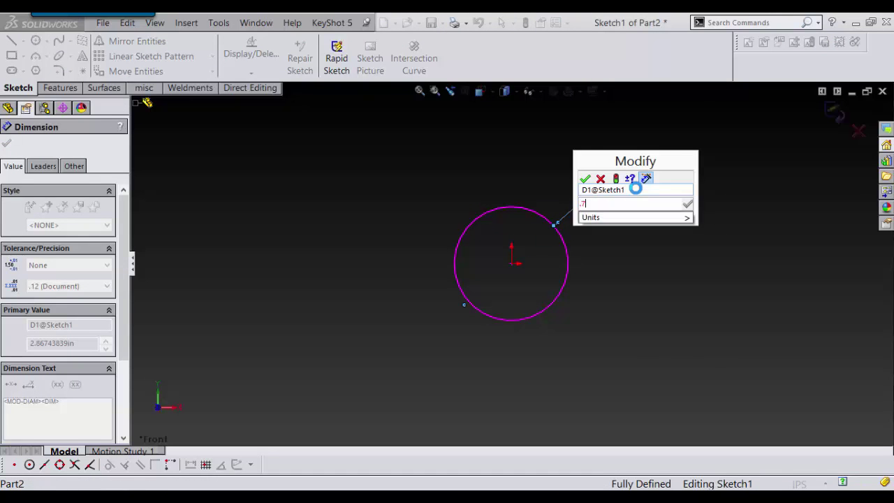
pyautogui.write('4')
pyautogui.press('Return')
pyautogui.scroll(-3, 543, 257)
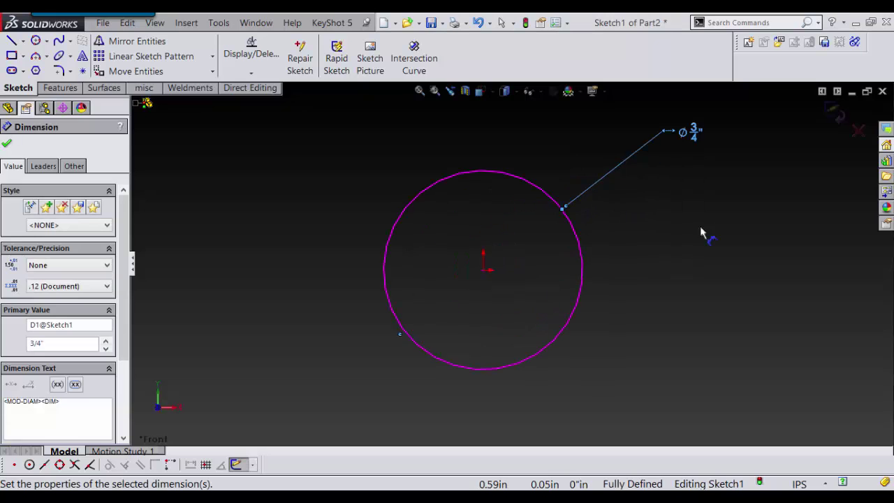
pyautogui.moveTo(684, 215); pyautogui.dragTo(615, 221, button='right')
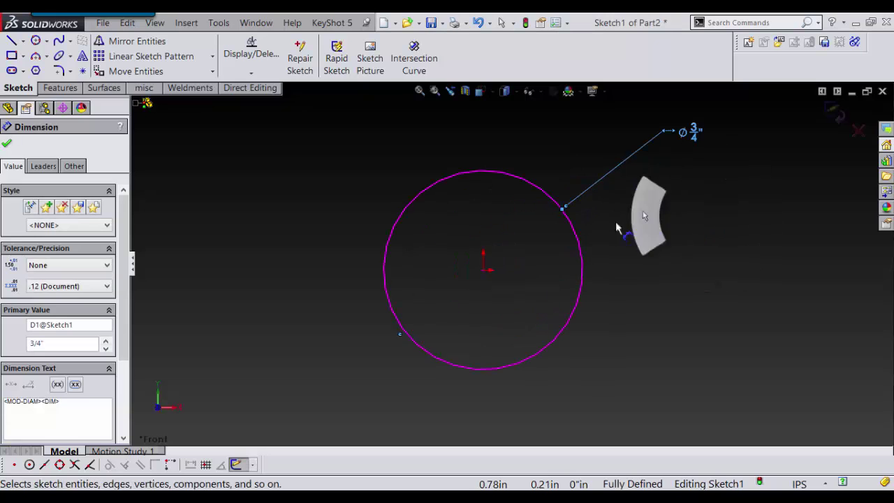
# Exit the 3/4 in circle sketch and select the finished sketch as the library profile.
pyautogui.click(833, 112)
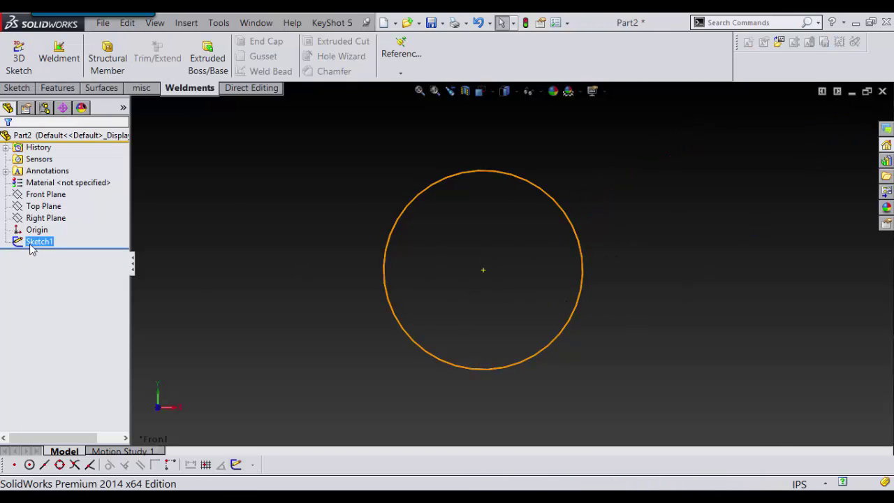
pyautogui.scroll(3, 491, 236)
pyautogui.scroll(-2, 456, 258)
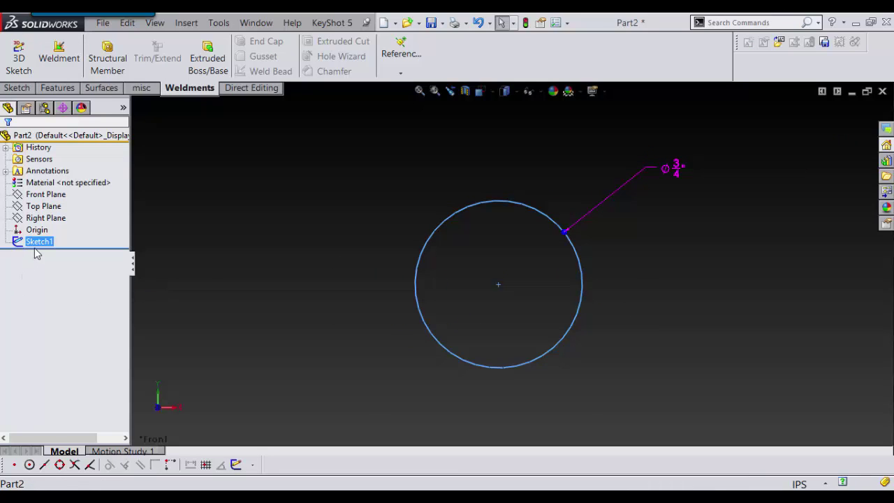
pyautogui.scroll(-1, 566, 264)
pyautogui.scroll(1, 559, 258)
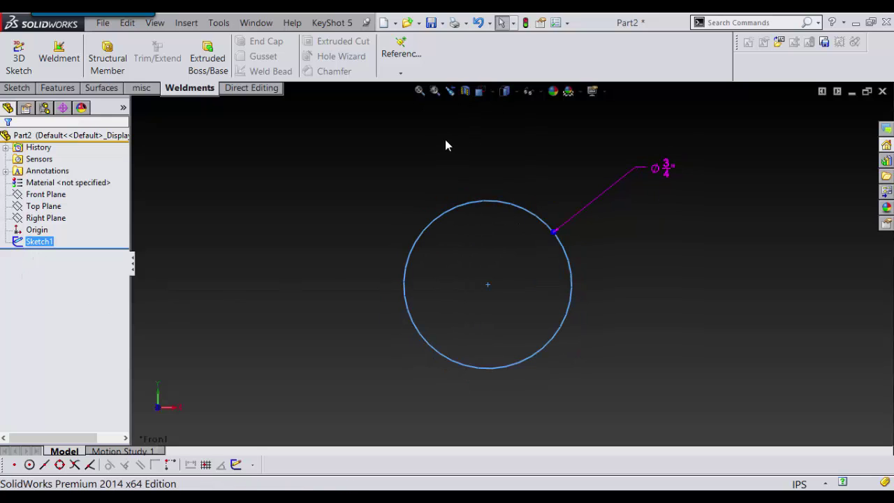
# Start saving the part as a Lib Feat Part (*.sldlfp) with the file name "3/4 inch pipe".
pyautogui.click(442, 23)
pyautogui.click(449, 56)
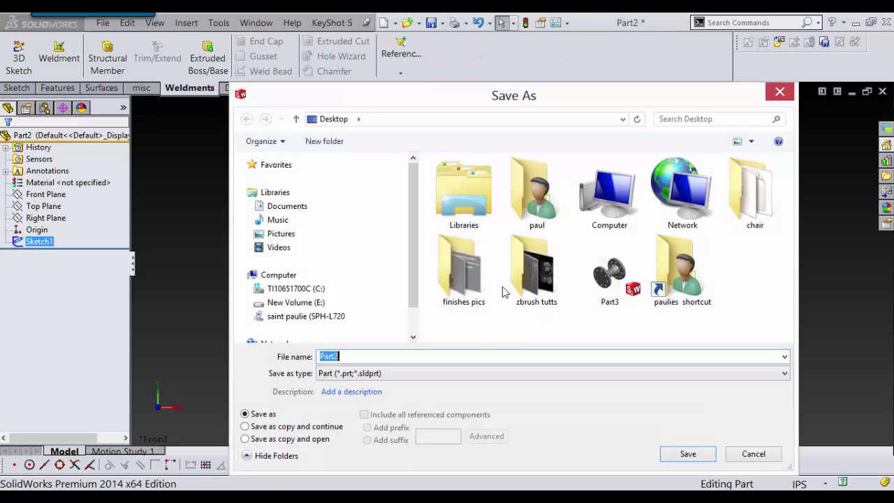
pyautogui.click(744, 375)
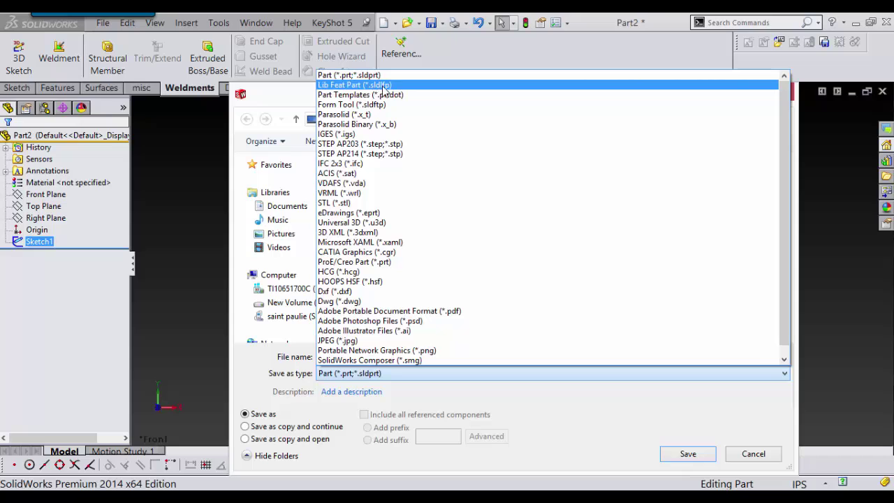
pyautogui.click(383, 85)
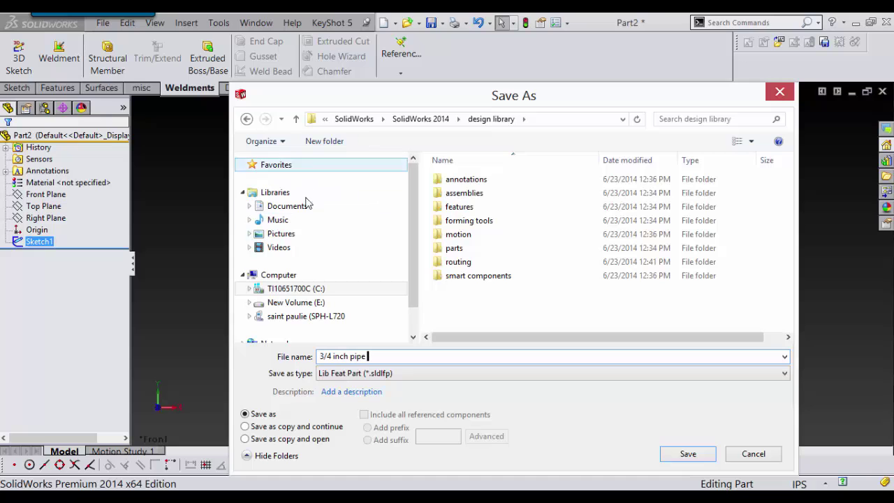
# Browse the save location on drive C to Program Files > SolidWorks Corp > SolidWorks > lang > english.
pyautogui.click(326, 289)
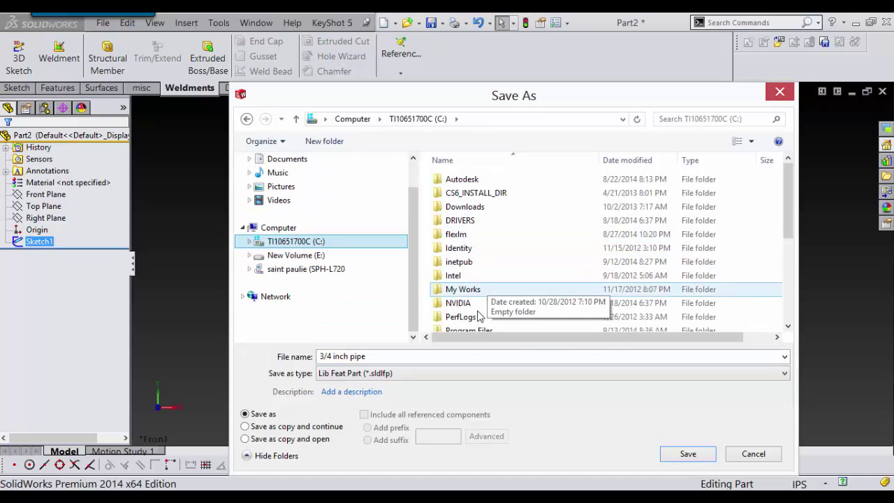
pyautogui.click(489, 248)
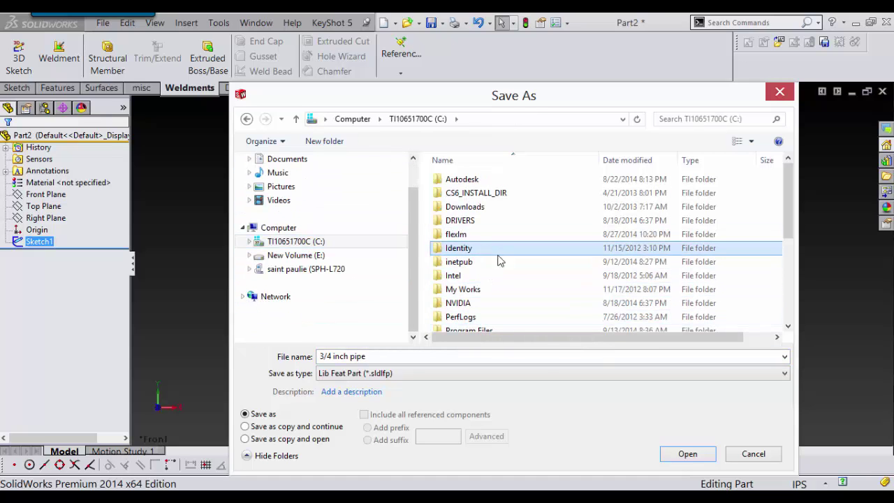
pyautogui.scroll(-4, 499, 261)
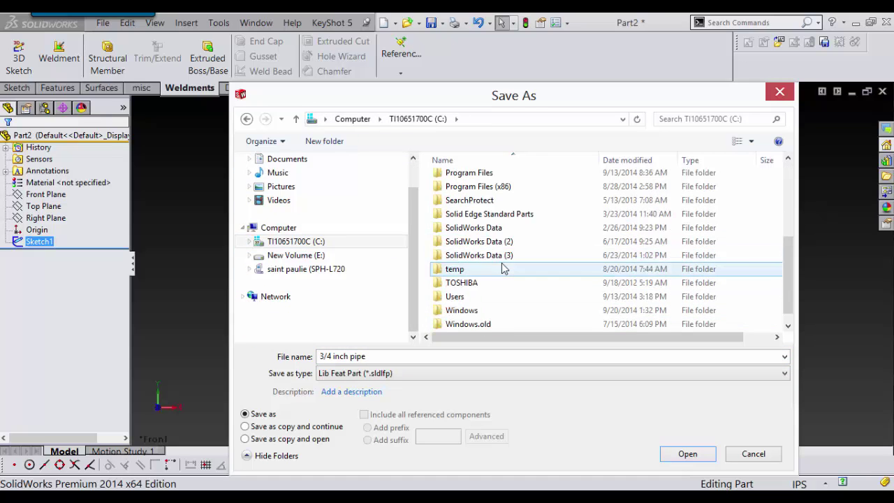
pyautogui.doubleClick(489, 173)
pyautogui.scroll(-7, 513, 251)
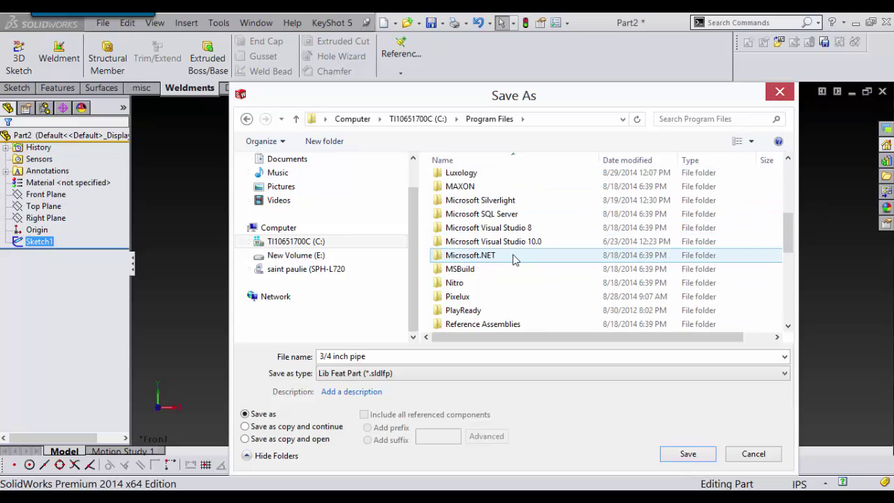
pyautogui.doubleClick(482, 282)
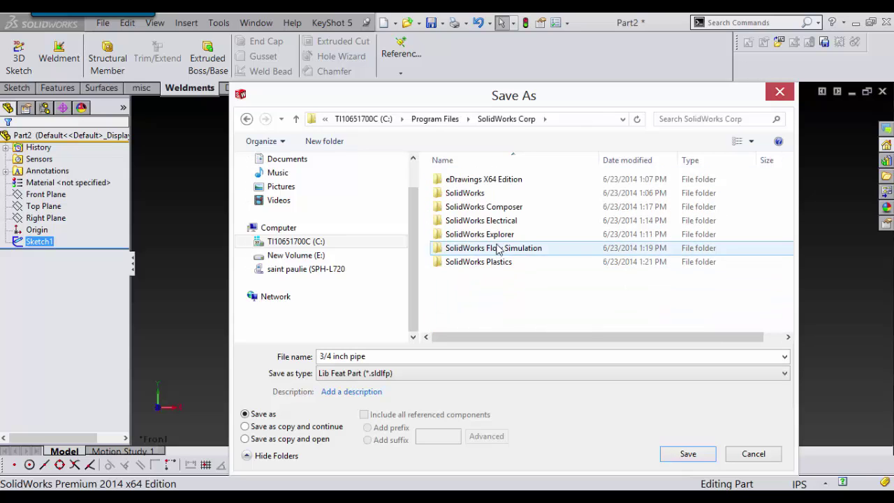
pyautogui.doubleClick(493, 194)
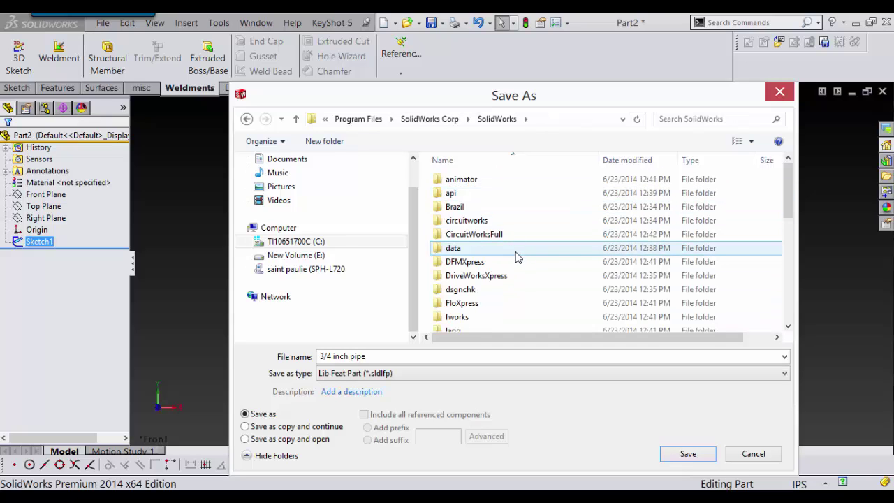
pyautogui.scroll(-2, 513, 256)
pyautogui.doubleClick(472, 254)
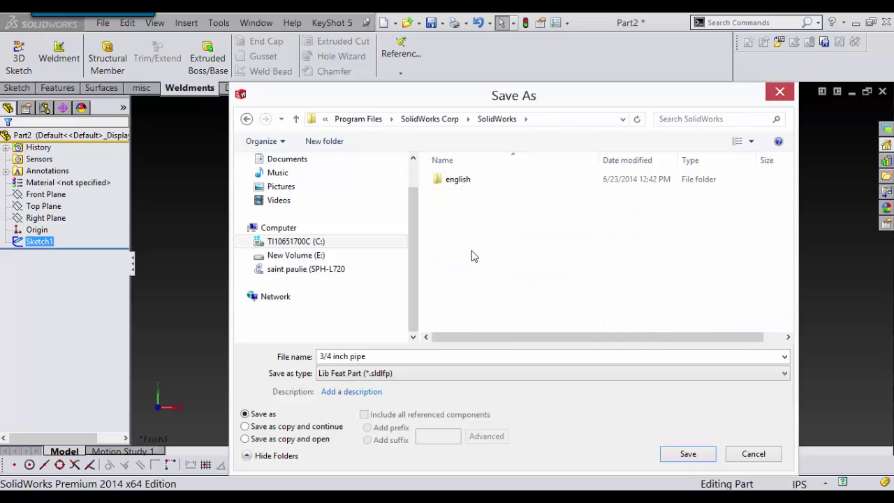
pyautogui.doubleClick(505, 185)
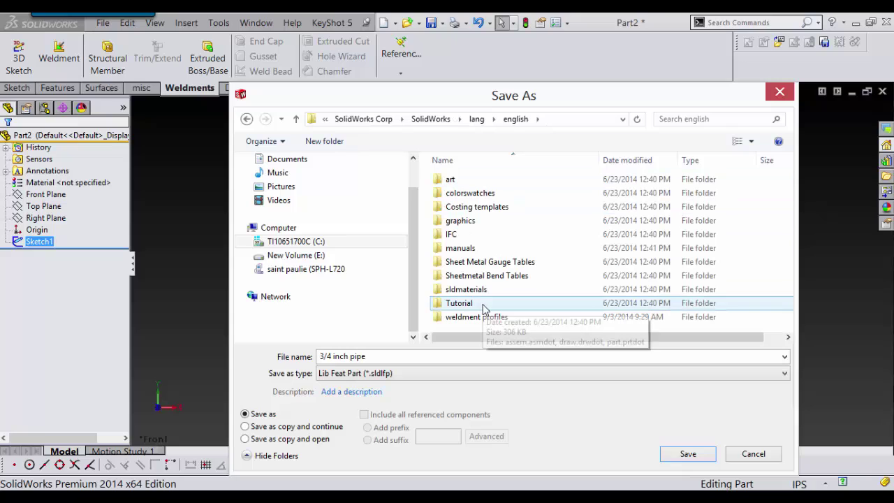
# Set the save location to the "paulies profile" folder under weldment profiles > ansi inch.
pyautogui.click(486, 267)
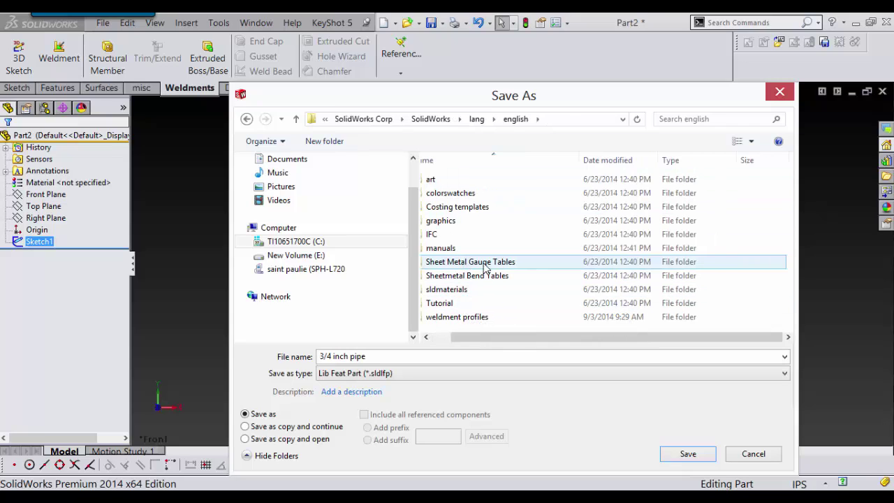
pyautogui.doubleClick(464, 318)
pyautogui.click(479, 193)
pyautogui.click(479, 181)
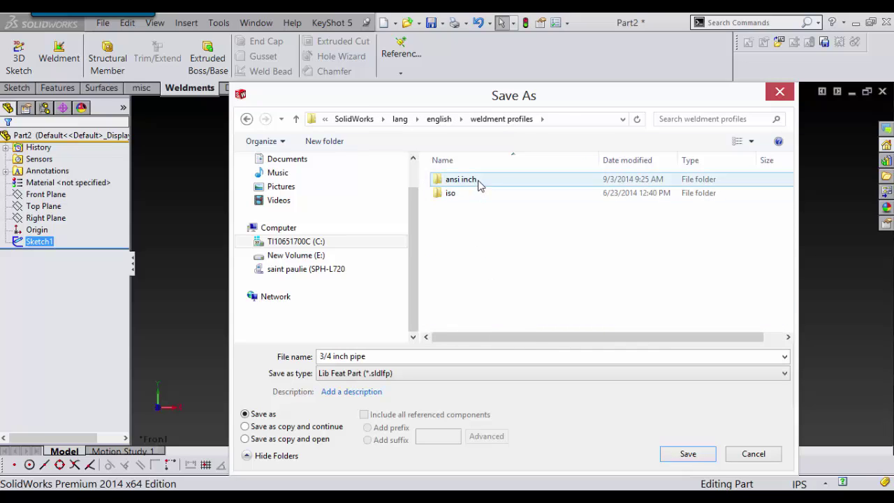
pyautogui.doubleClick(479, 180)
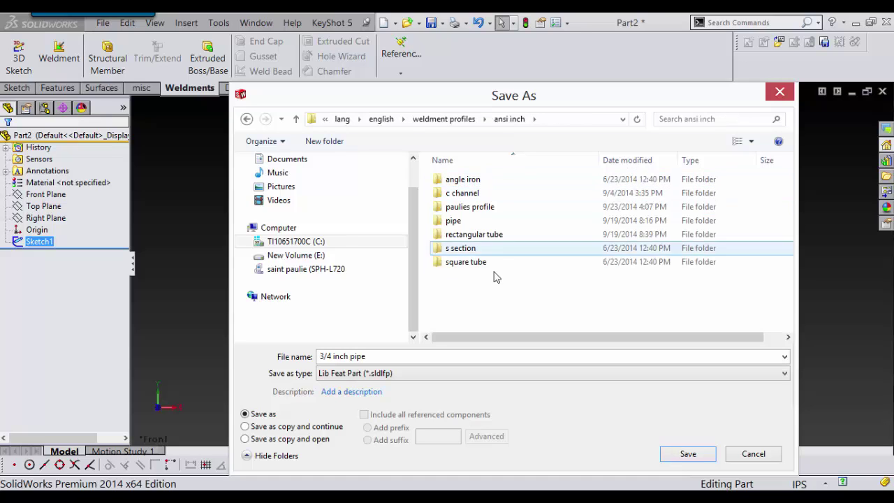
pyautogui.click(485, 208)
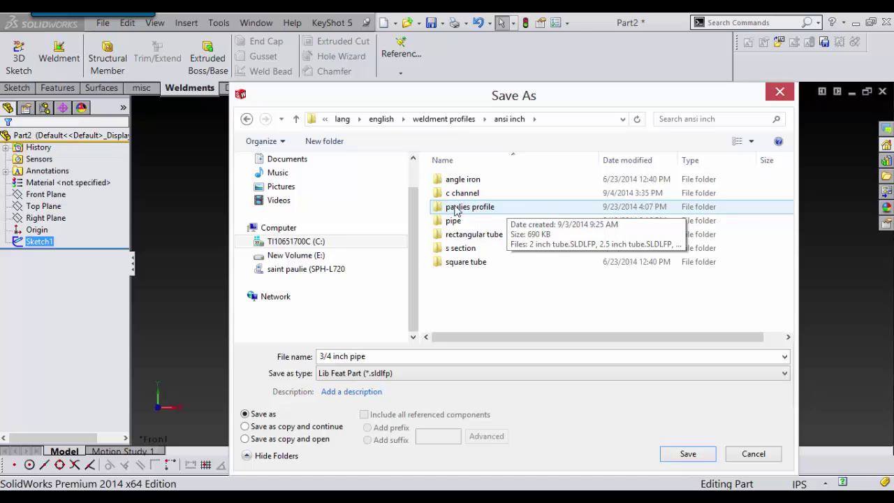
pyautogui.doubleClick(481, 210)
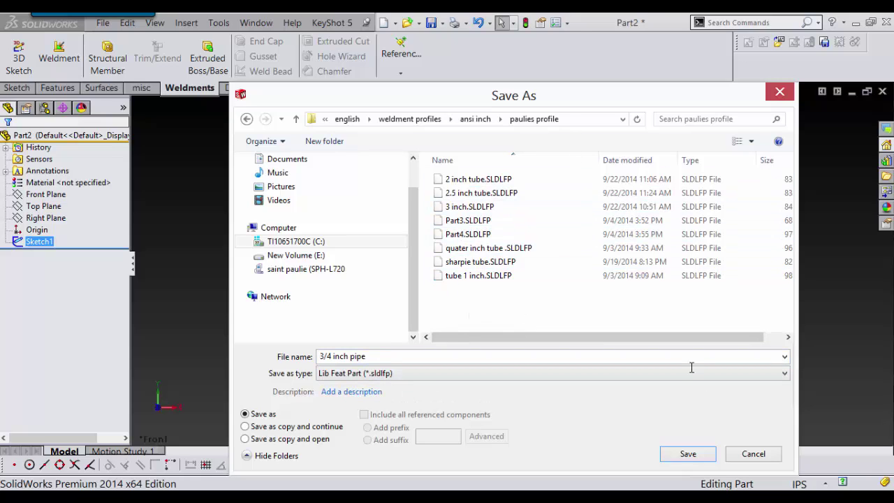
# Rename the library feature file as "three quater inch pipe" and save it in the paulies profile folder.
pyautogui.click(689, 453)
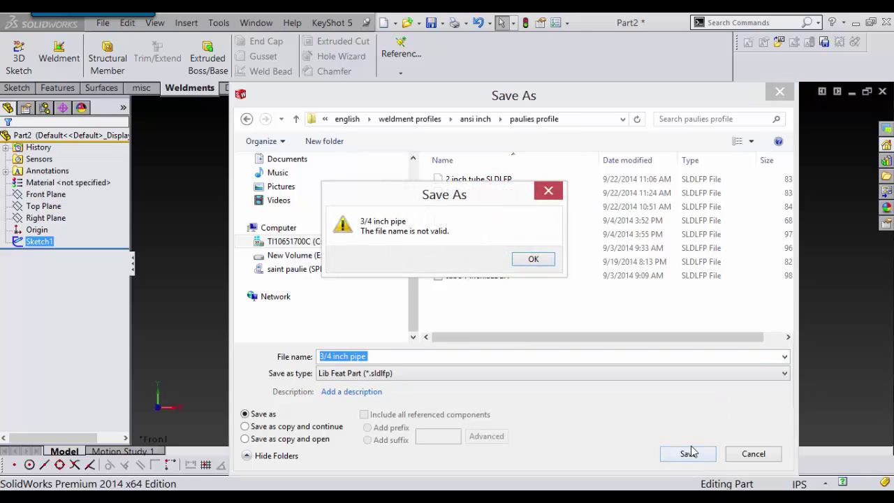
pyautogui.click(528, 262)
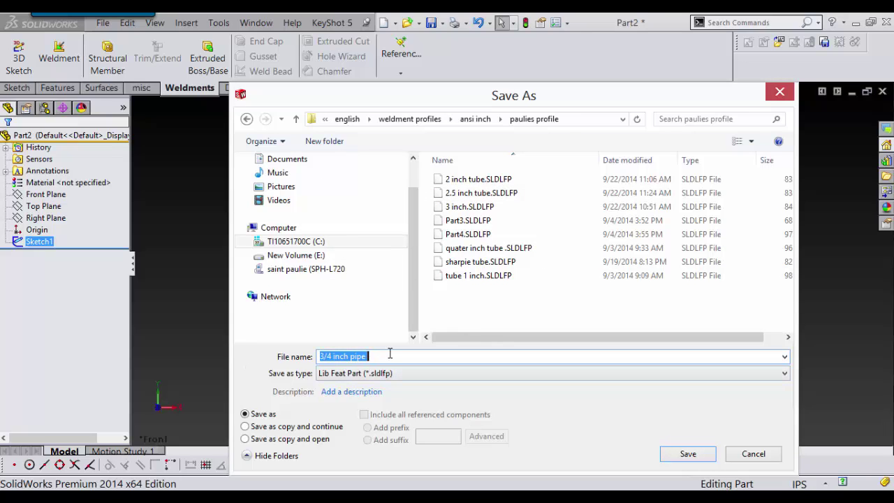
pyautogui.write('three quater')
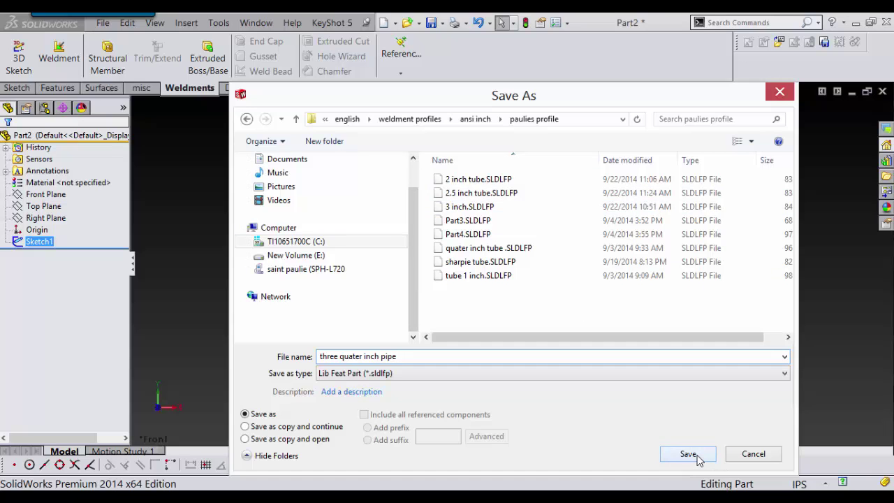
pyautogui.click(688, 453)
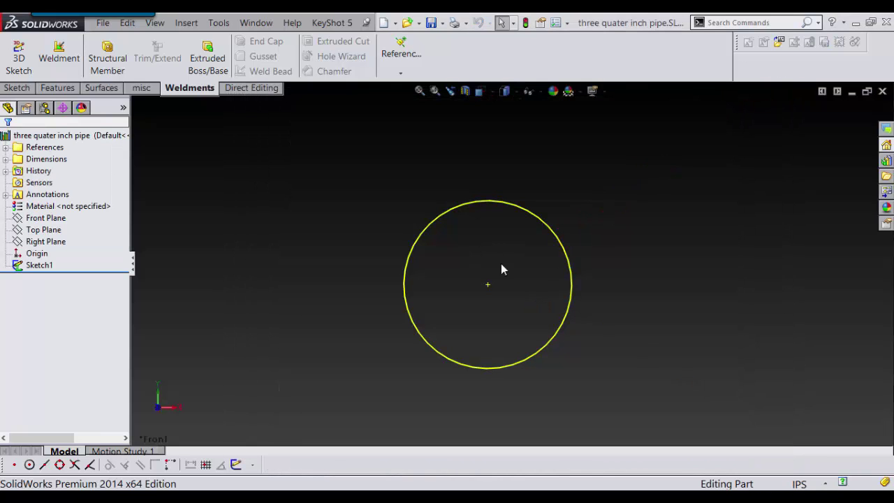
# Switch to the open Part3 document containing the spoked wheel.
pyautogui.click(275, 23)
pyautogui.click(317, 192)
pyautogui.click(309, 168)
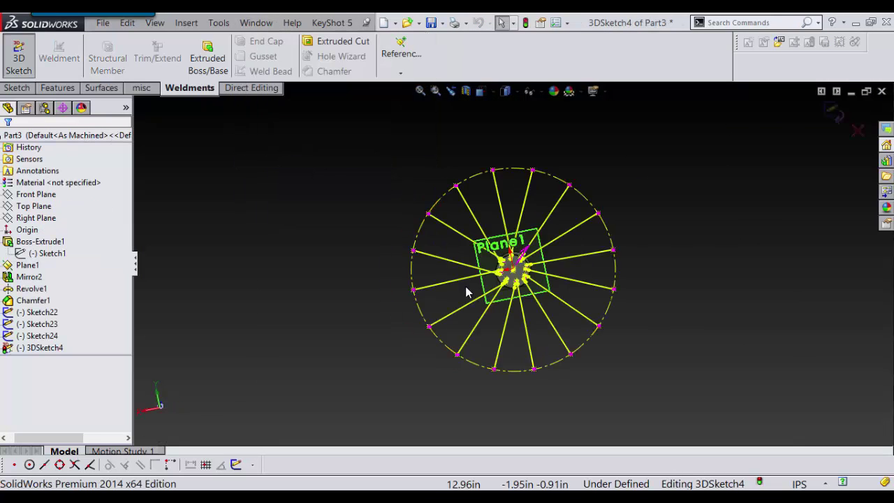
# Examine the spoke paths, rim circle and both hub flanges from several angles.
pyautogui.scroll(-2, 467, 291)
pyautogui.scroll(4, 524, 287)
pyautogui.scroll(-3, 589, 276)
pyautogui.moveTo(589, 275); pyautogui.dragTo(599, 159, button='middle')
pyautogui.scroll(-2, 585, 289)
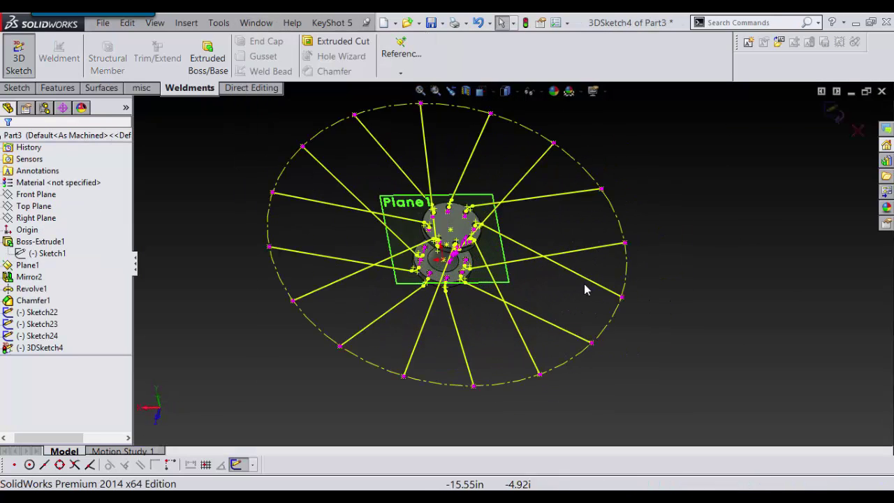
pyautogui.moveTo(585, 283); pyautogui.dragTo(564, 208, button='middle')
pyautogui.scroll(1, 564, 208)
pyautogui.scroll(-1, 559, 213)
pyautogui.moveTo(537, 247); pyautogui.dragTo(576, 313, button='middle')
pyautogui.scroll(3, 513, 288)
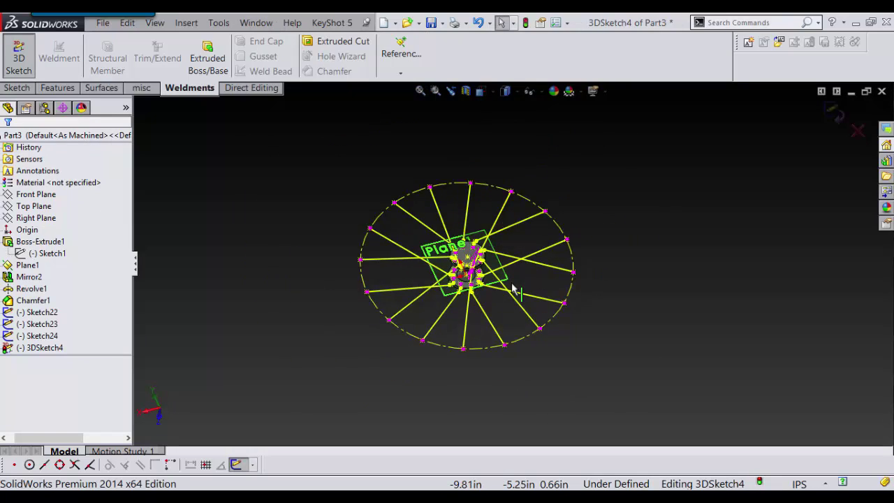
pyautogui.scroll(-2, 511, 284)
pyautogui.moveTo(511, 284)
pyautogui.mouseDown(button='middle')
pyautogui.moveTo(497, 269)
pyautogui.moveTo(498, 250)
pyautogui.mouseUp(button='middle')
pyautogui.scroll(-4, 475, 254)
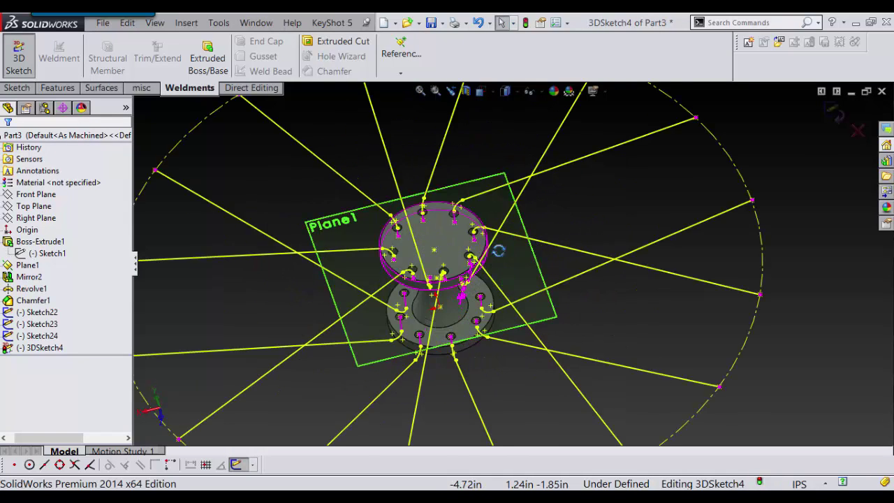
pyautogui.scroll(6, 498, 250)
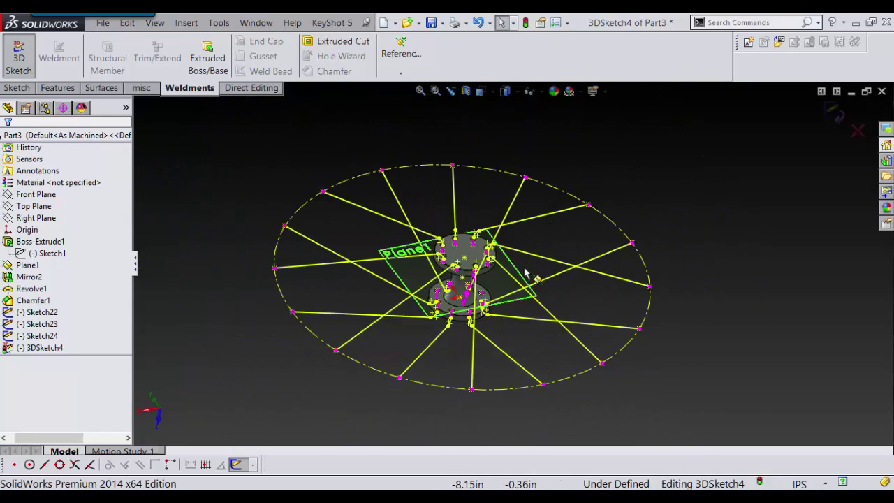
# Exit the 3D sketch of the wheel spokes.
pyautogui.click(834, 111)
pyautogui.scroll(-3, 470, 287)
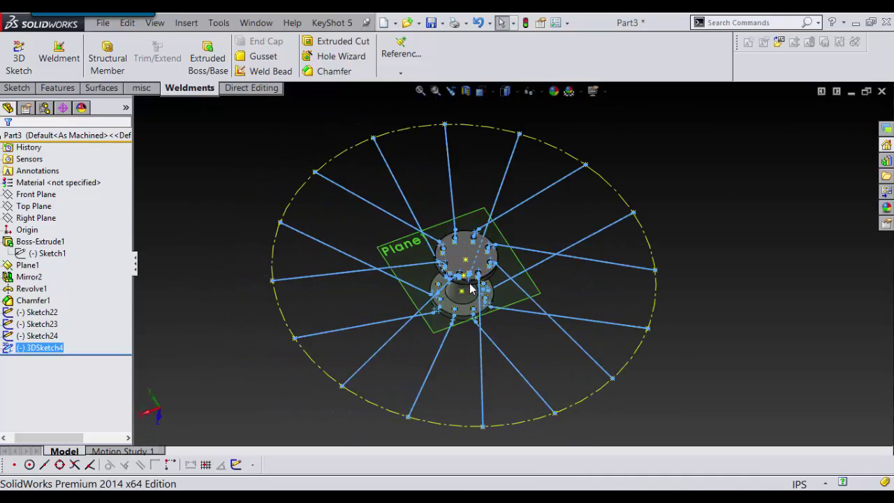
pyautogui.scroll(3, 470, 286)
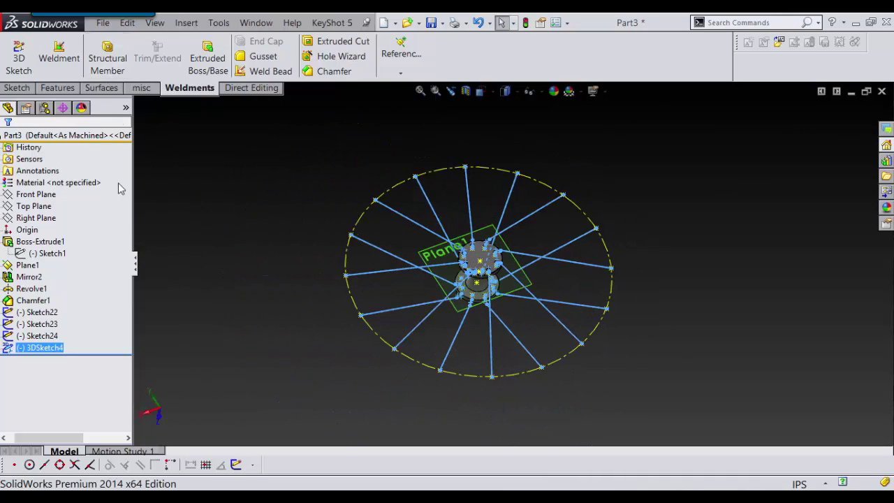
# Start a structural member using the ansi inch standard, paulies profile type and three quater inch pipe size.
pyautogui.click(115, 57)
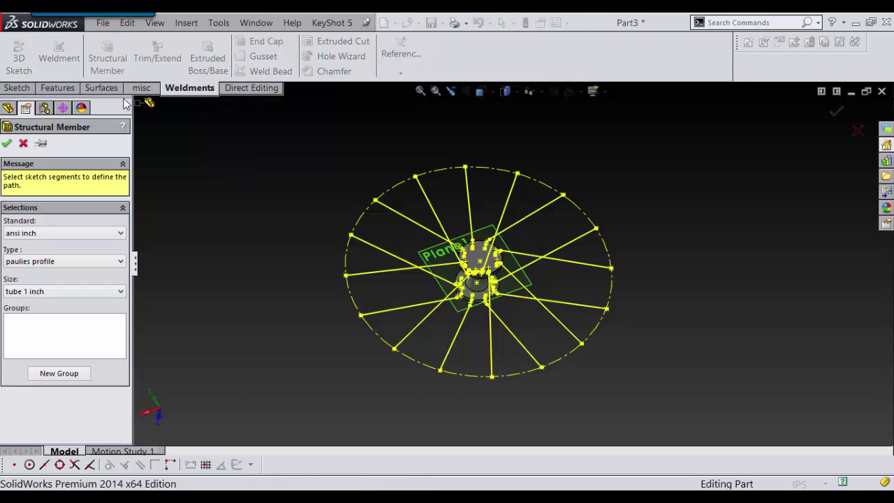
pyautogui.click(54, 239)
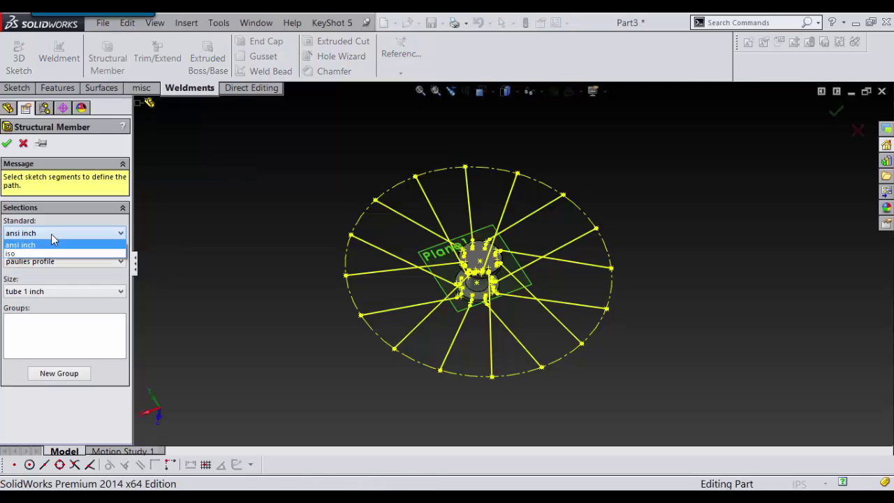
pyautogui.click(57, 245)
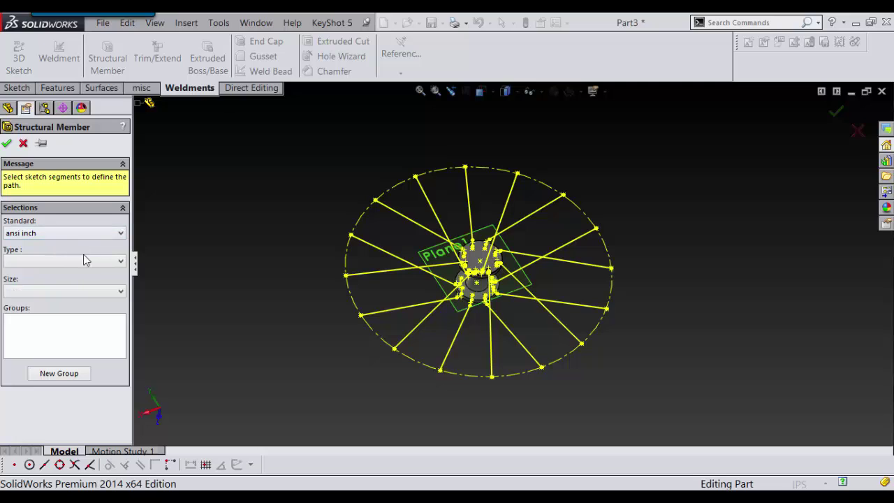
pyautogui.click(84, 259)
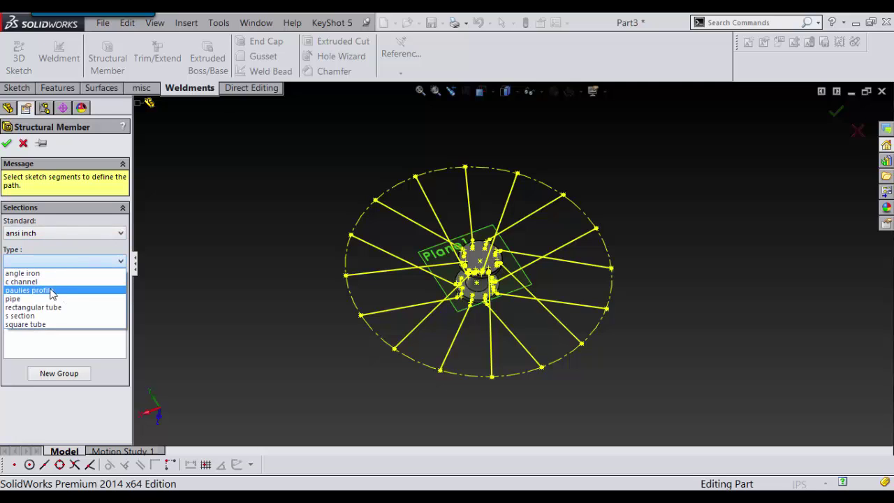
pyautogui.click(51, 290)
pyautogui.click(98, 291)
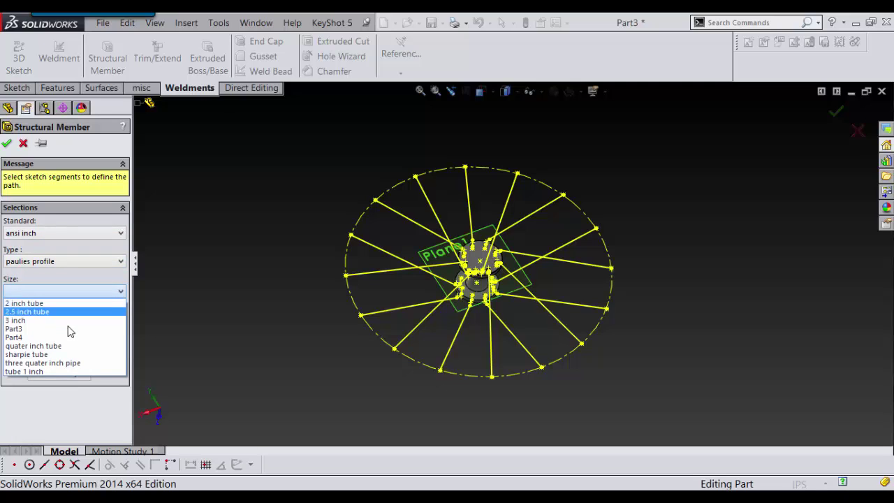
pyautogui.click(82, 363)
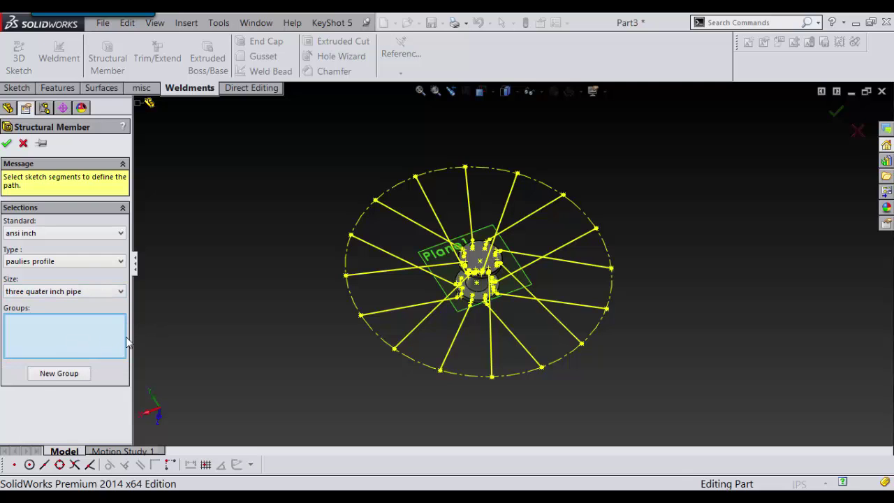
# Define the first group along one spoke's hub-hole line, bend arc and long straight segment.
pyautogui.scroll(-6, 440, 227)
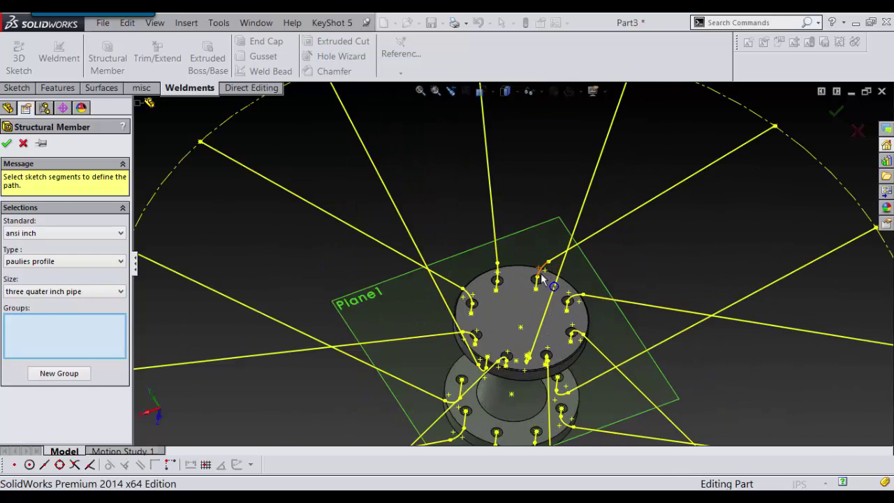
pyautogui.scroll(-4, 530, 246)
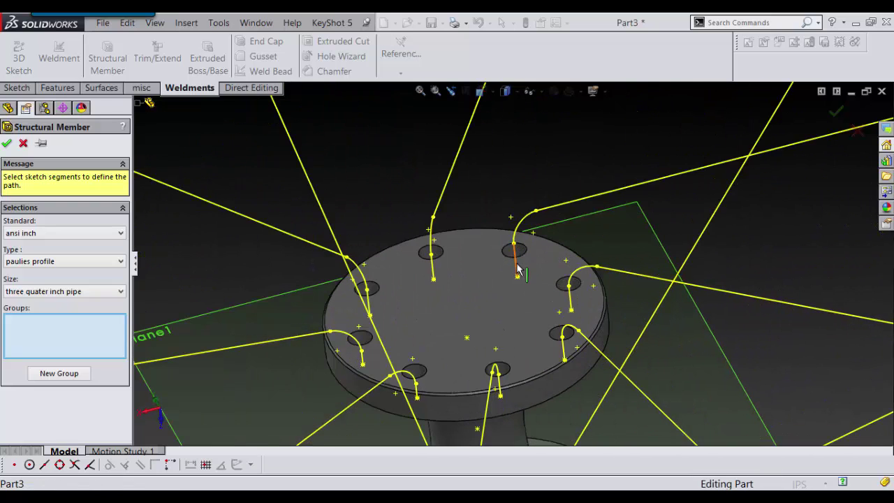
pyautogui.click(518, 268)
pyautogui.click(529, 219)
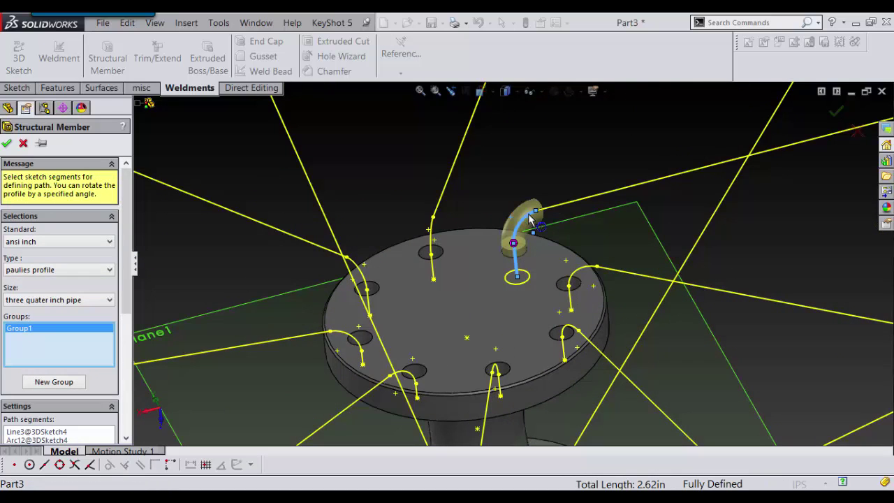
pyautogui.click(572, 203)
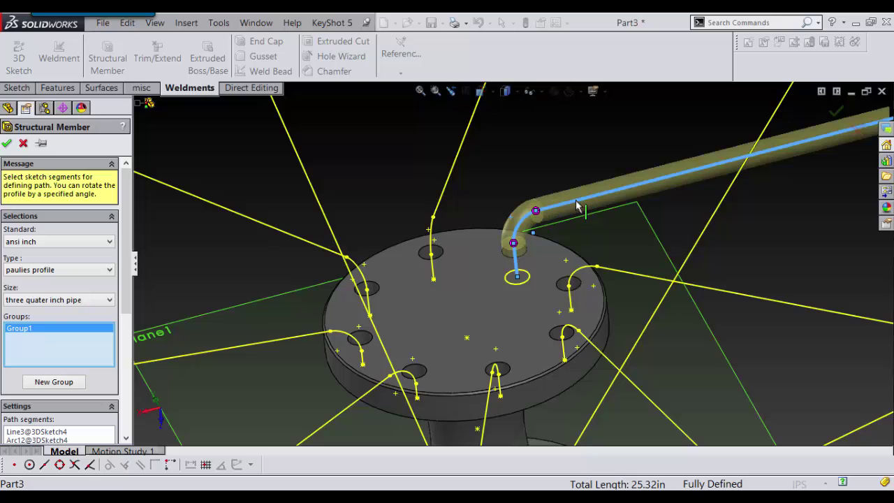
# Add a second group following the complete path of the adjacent spoke on the same hub flange.
pyautogui.scroll(8, 576, 199)
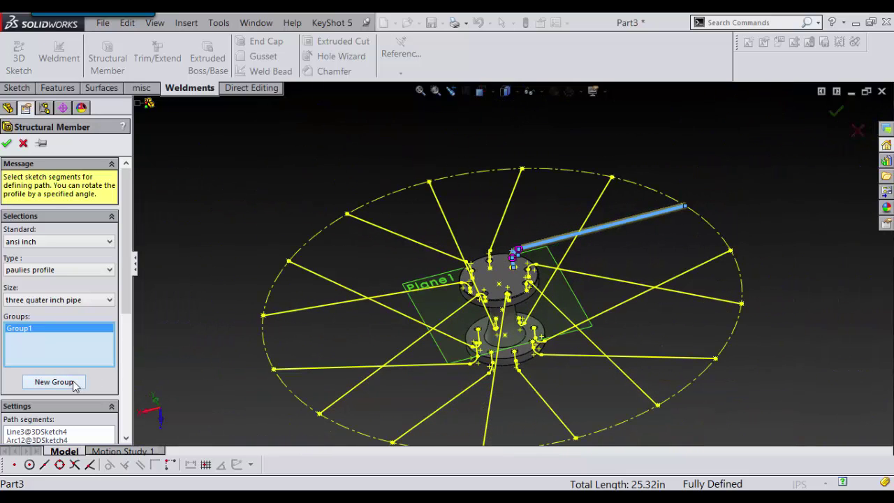
pyautogui.click(55, 382)
pyautogui.scroll(-8, 515, 375)
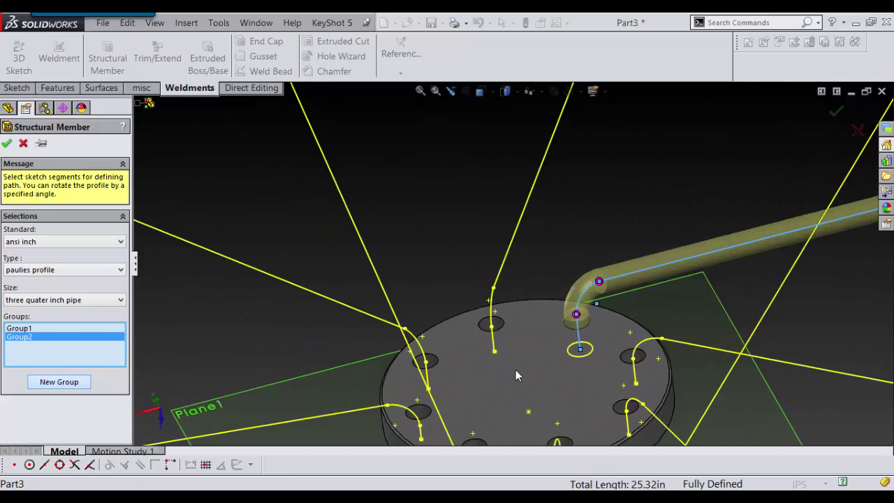
pyautogui.click(497, 347)
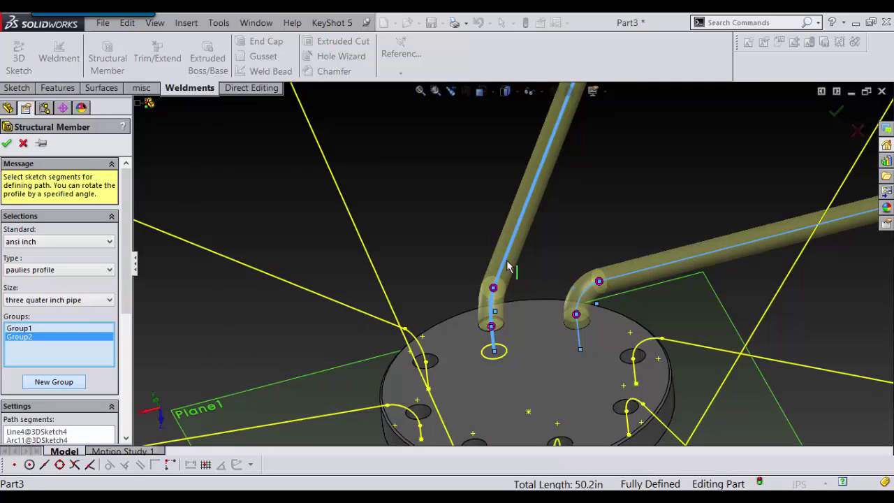
# Add a third group along the next spoke's line, arc and long segment, and apply the structural member.
pyautogui.click(83, 382)
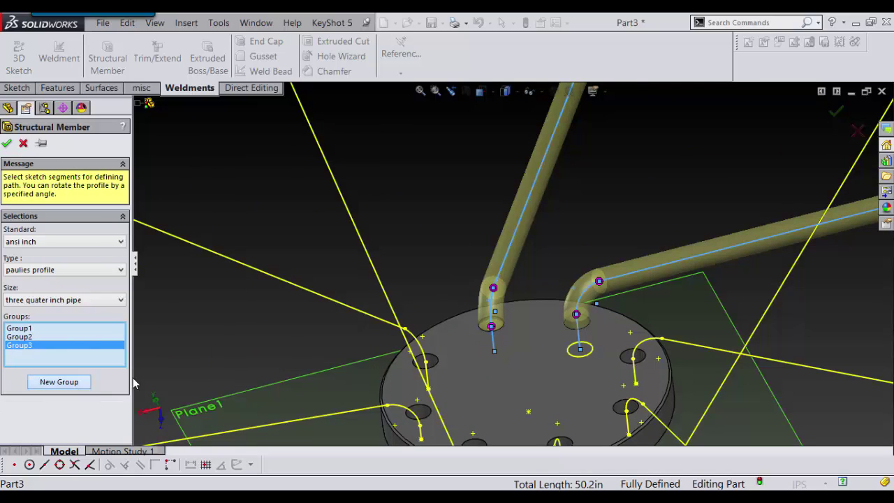
pyautogui.scroll(3, 423, 334)
pyautogui.moveTo(485, 320)
pyautogui.mouseDown(button='middle')
pyautogui.moveTo(478, 278)
pyautogui.moveTo(462, 351)
pyautogui.moveTo(471, 321)
pyautogui.mouseUp(button='middle')
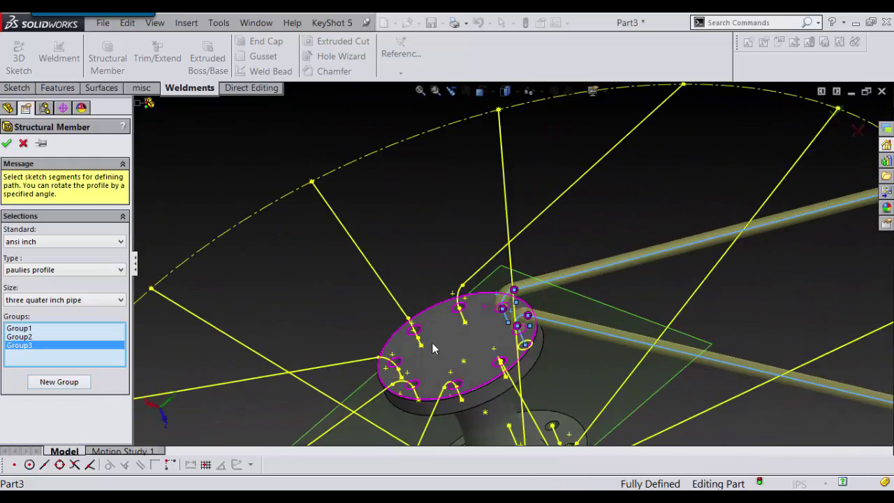
pyautogui.scroll(-3, 471, 321)
pyautogui.click(467, 311)
pyautogui.click(458, 269)
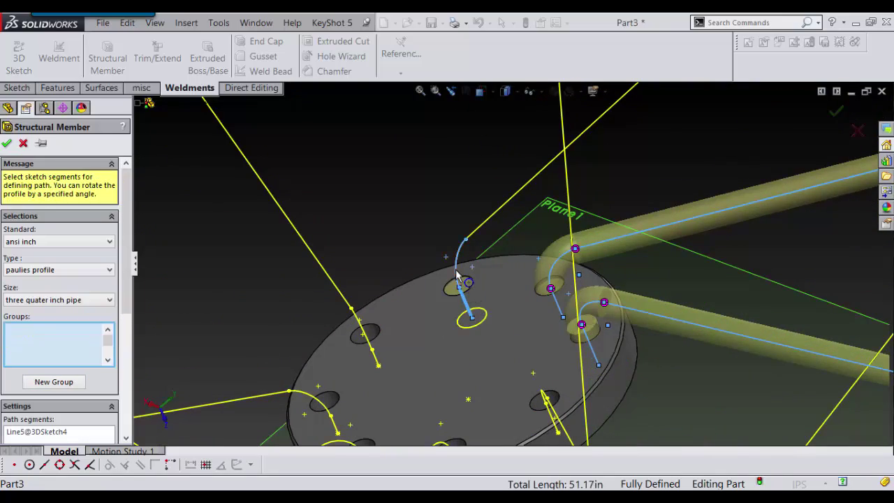
pyautogui.click(481, 226)
pyautogui.scroll(4, 485, 227)
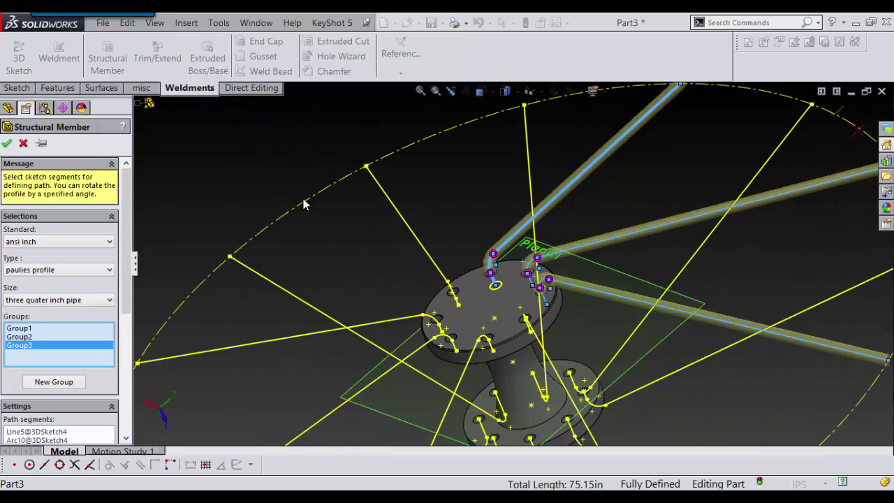
pyautogui.click(7, 145)
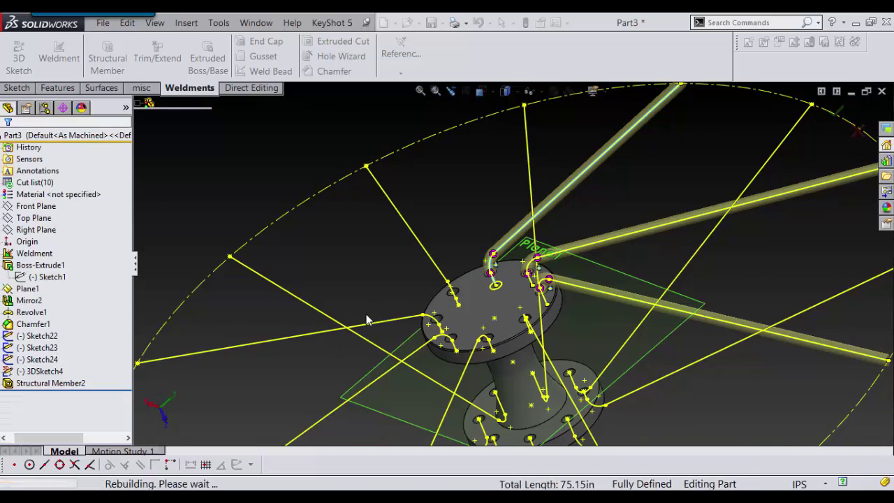
# Reopen the structural member for editing and add a fourth group along the next spoke path.
pyautogui.click(14, 385)
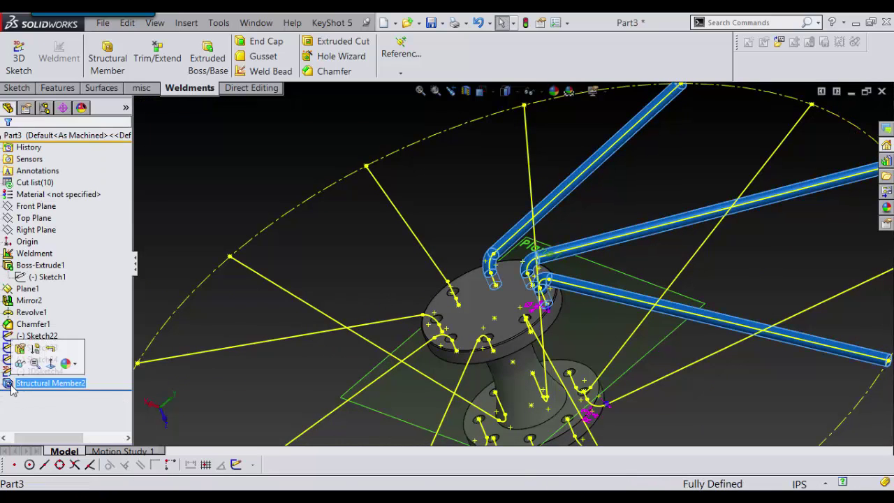
pyautogui.click(20, 349)
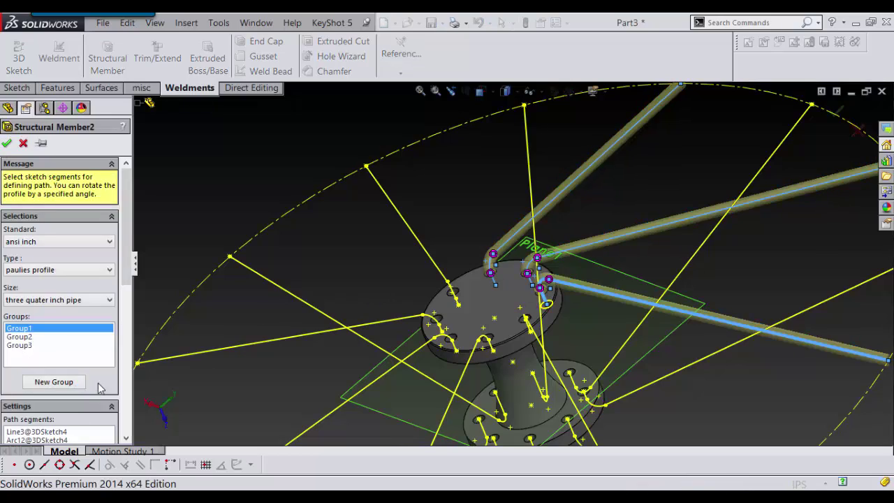
pyautogui.moveTo(384, 316); pyautogui.dragTo(405, 298, button='middle')
pyautogui.scroll(-6, 404, 300)
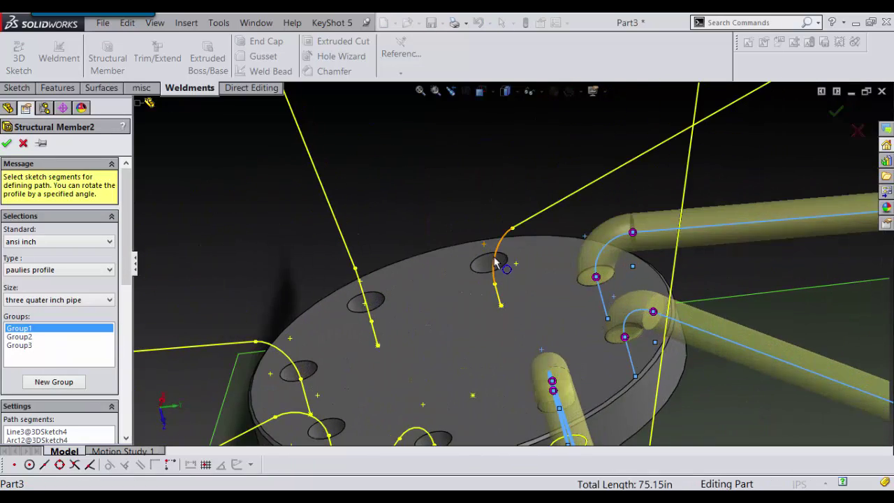
pyautogui.click(75, 382)
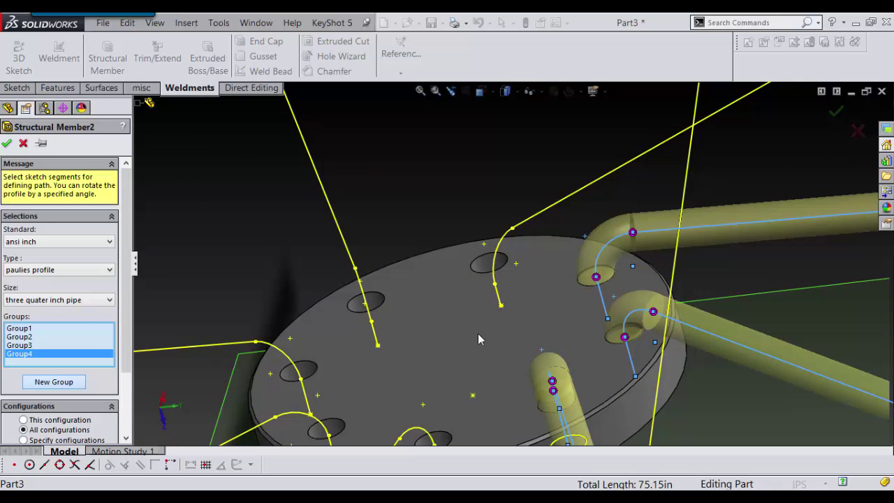
pyautogui.click(495, 298)
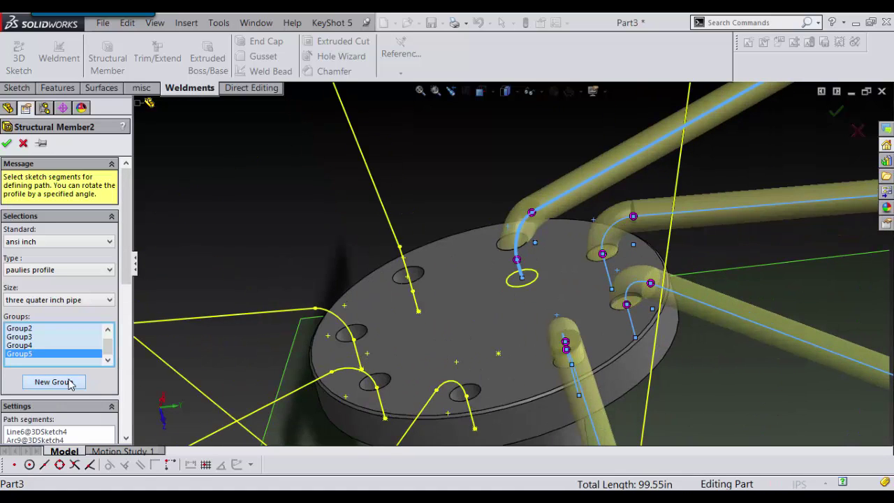
# Add separate groups five to eight along the remaining spoke paths of the same hub flange.
pyautogui.click(54, 381)
pyautogui.click(410, 278)
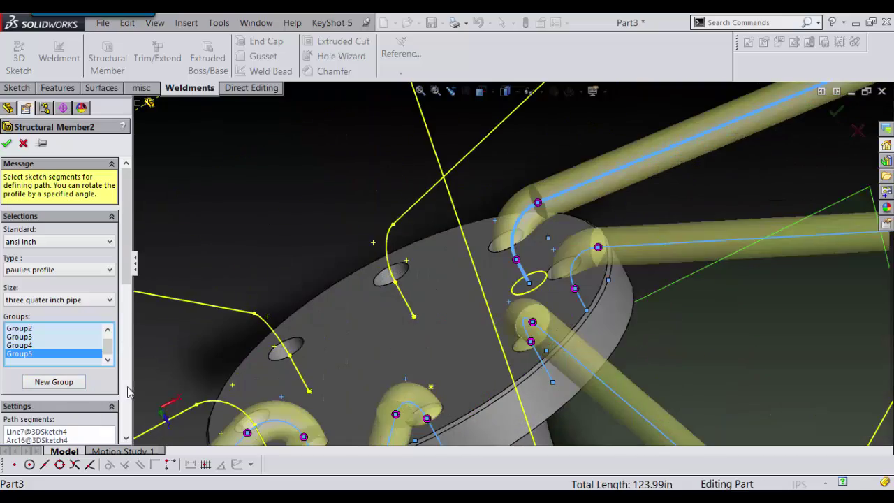
pyautogui.click(409, 307)
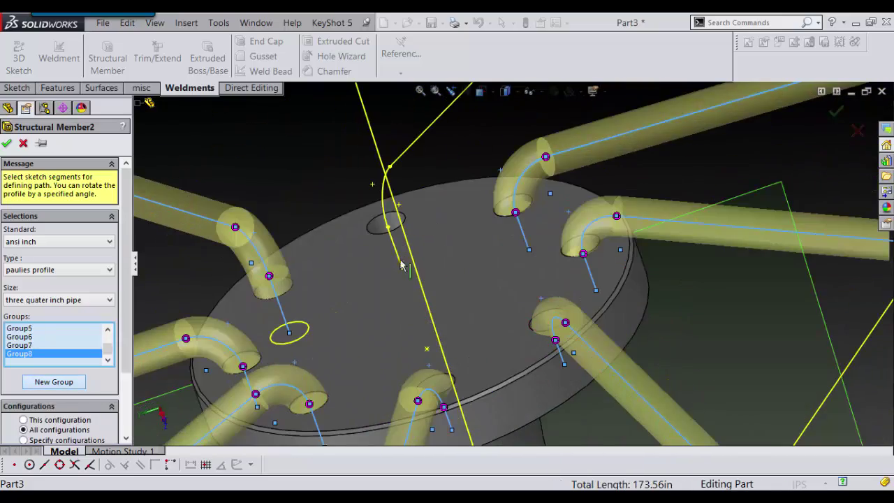
pyautogui.click(401, 265)
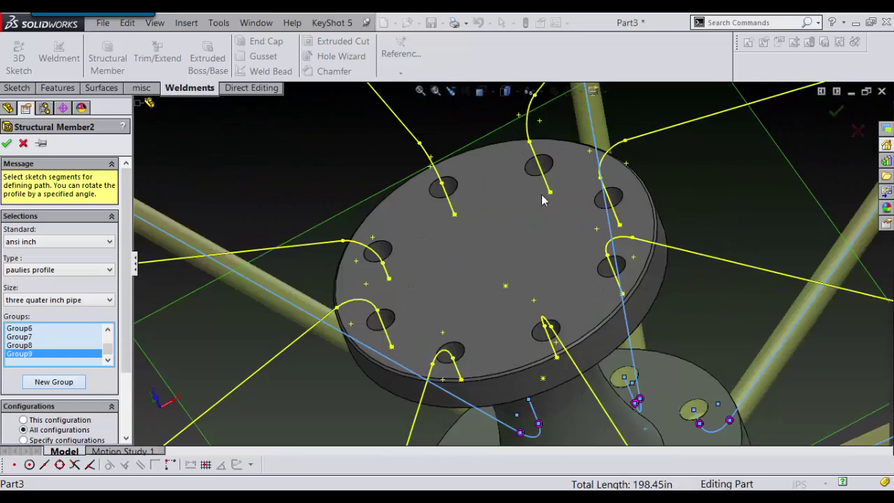
# Add groups 9 to 16 along the eight spoke paths of the opposite hub flange and apply the structural member.
pyautogui.click(544, 199)
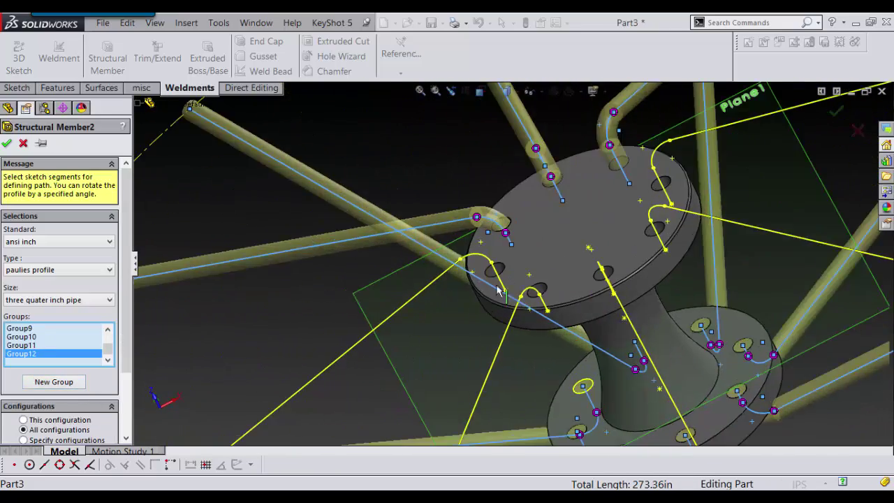
pyautogui.click(438, 286)
pyautogui.click(534, 265)
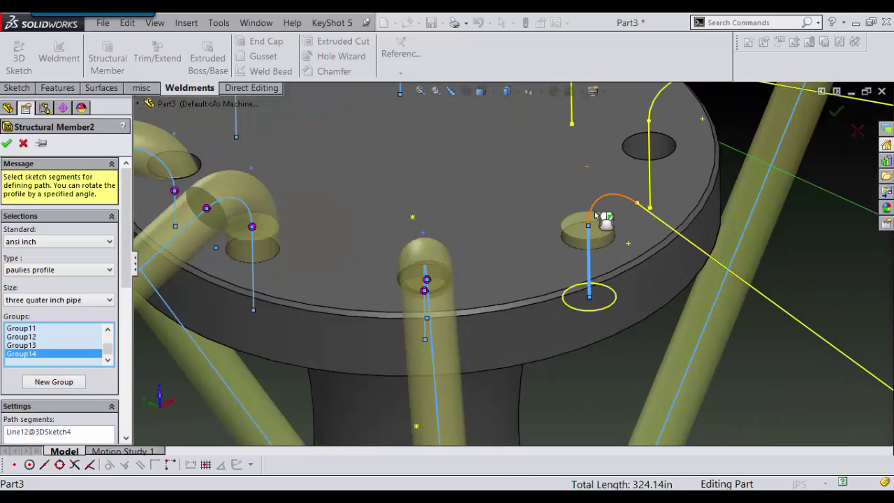
pyautogui.click(595, 215)
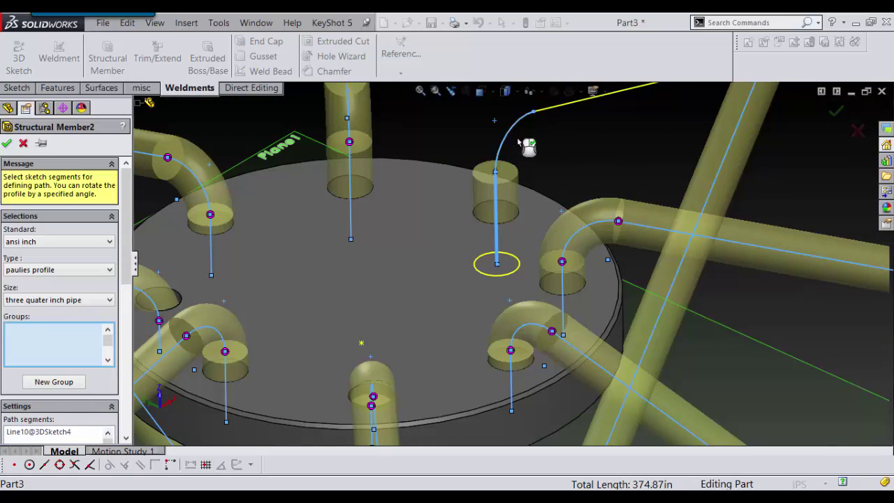
pyautogui.click(513, 129)
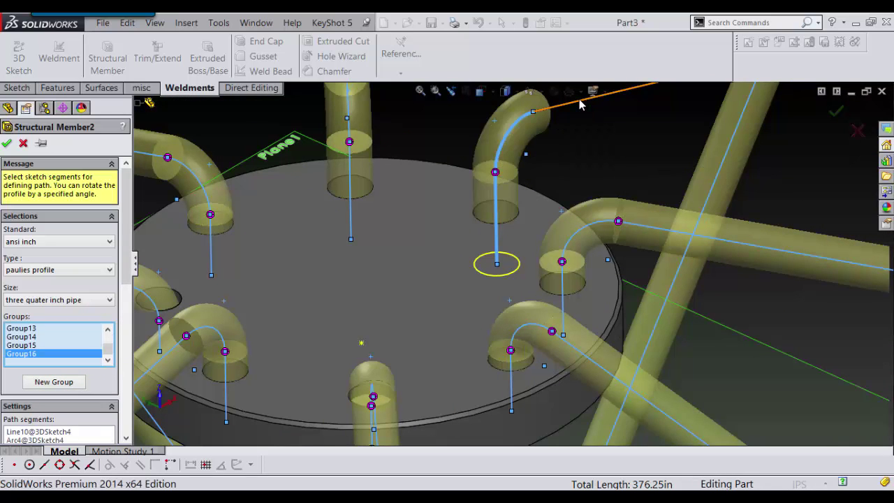
pyautogui.click(579, 103)
pyautogui.scroll(10, 579, 105)
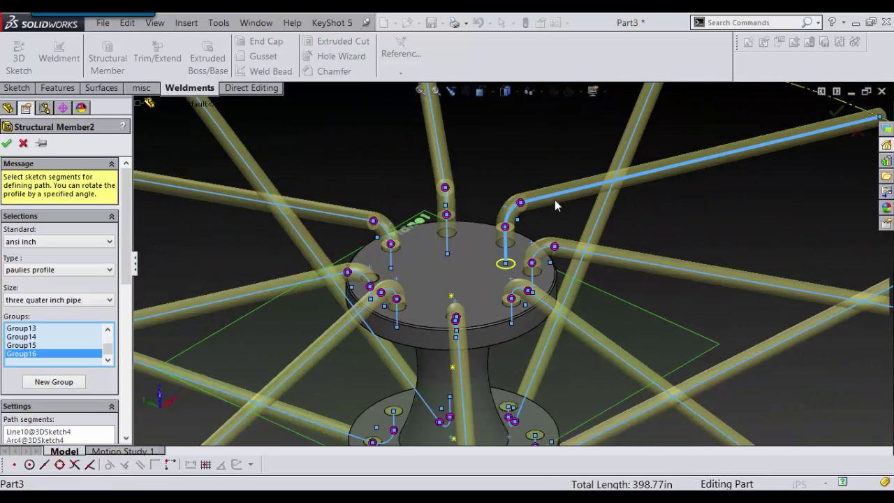
pyautogui.moveTo(547, 244); pyautogui.dragTo(520, 280, button='middle')
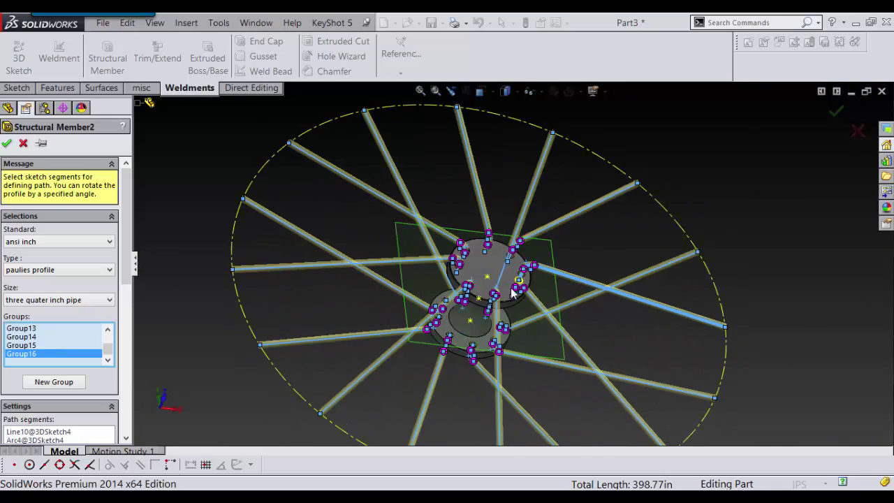
pyautogui.scroll(-3, 493, 274)
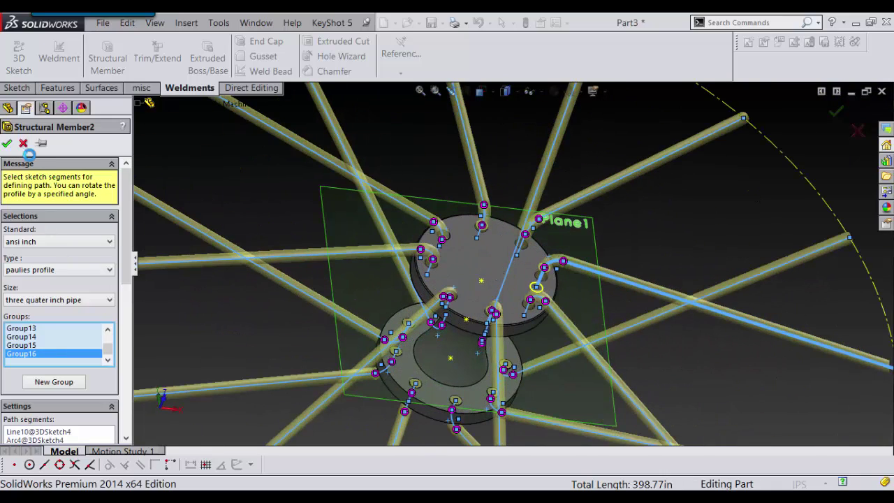
pyautogui.scroll(3, 627, 241)
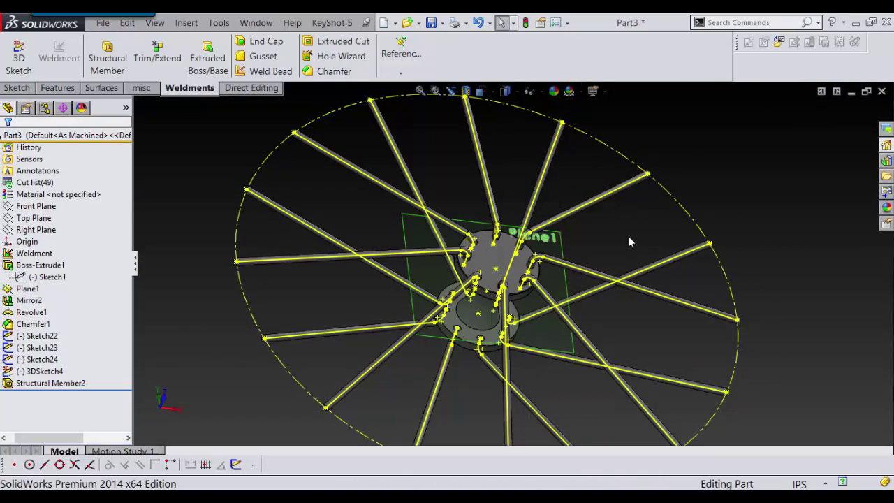
# Open the 3D sketch containing the spoke paths for editing.
pyautogui.moveTo(627, 241); pyautogui.dragTo(612, 224, button='middle')
pyautogui.scroll(-5, 611, 253)
pyautogui.doubleClick(576, 217)
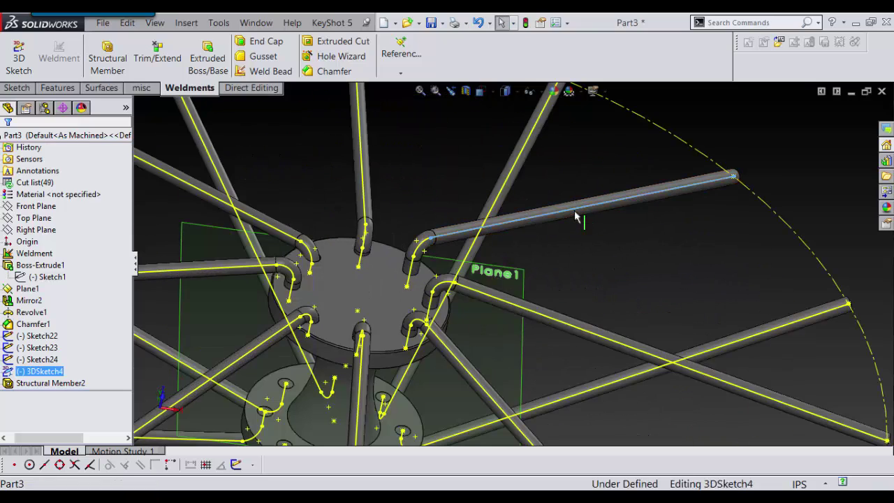
# Close the spoke-path 3D sketch and hide the point sketches Sketch24 and Sketch23 on the two hub flanges.
pyautogui.click(630, 173)
pyautogui.scroll(4, 595, 274)
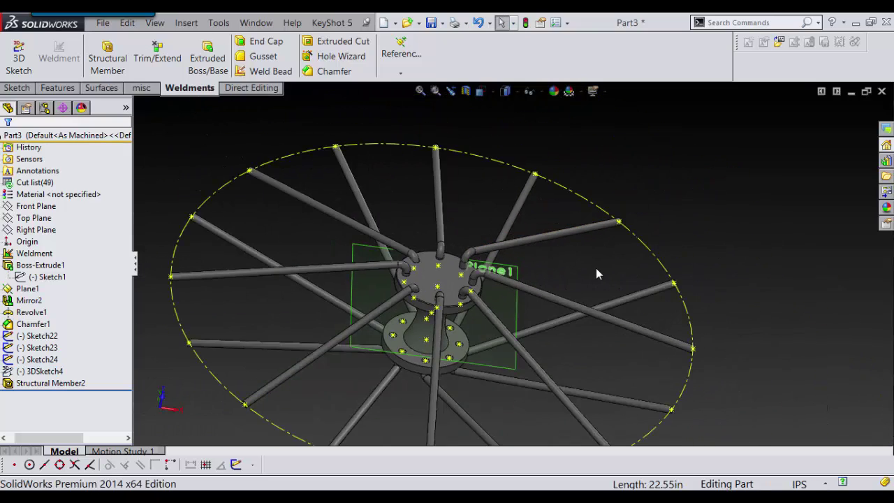
pyautogui.moveTo(595, 271); pyautogui.dragTo(495, 292, button='middle')
pyautogui.scroll(-7, 485, 304)
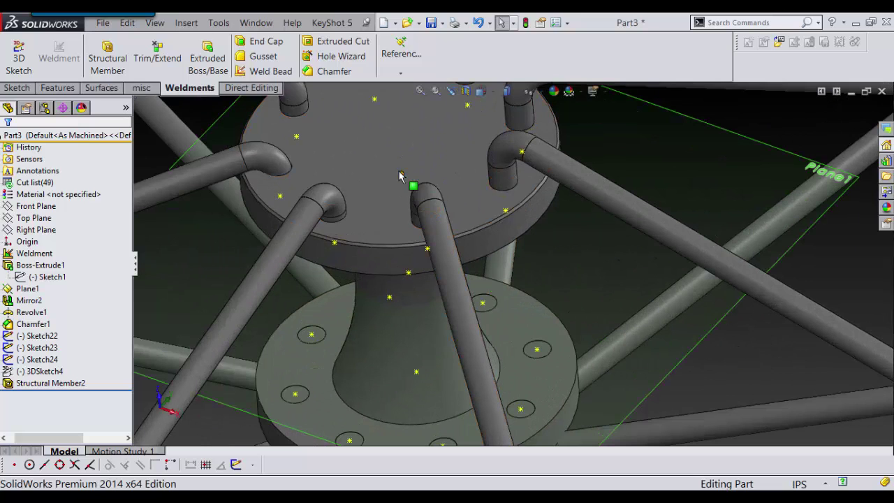
pyautogui.click(402, 174)
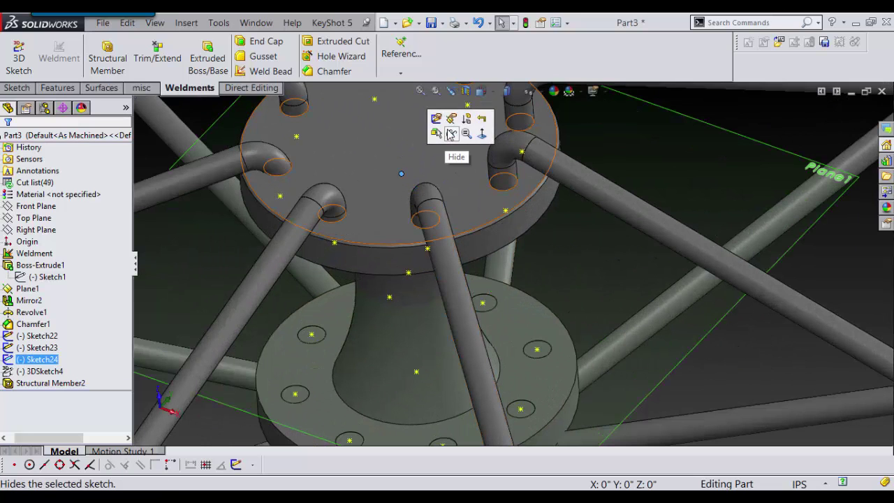
pyautogui.click(451, 134)
pyautogui.scroll(3, 461, 209)
pyautogui.scroll(-5, 474, 265)
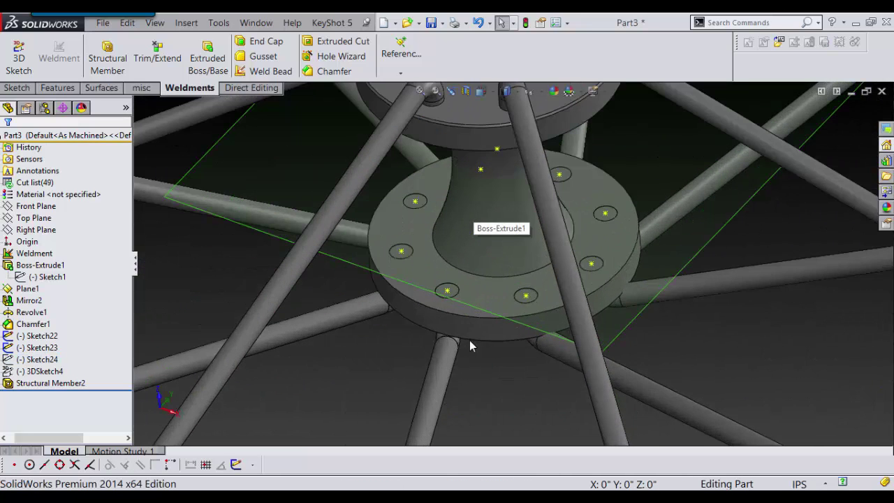
pyautogui.click(447, 296)
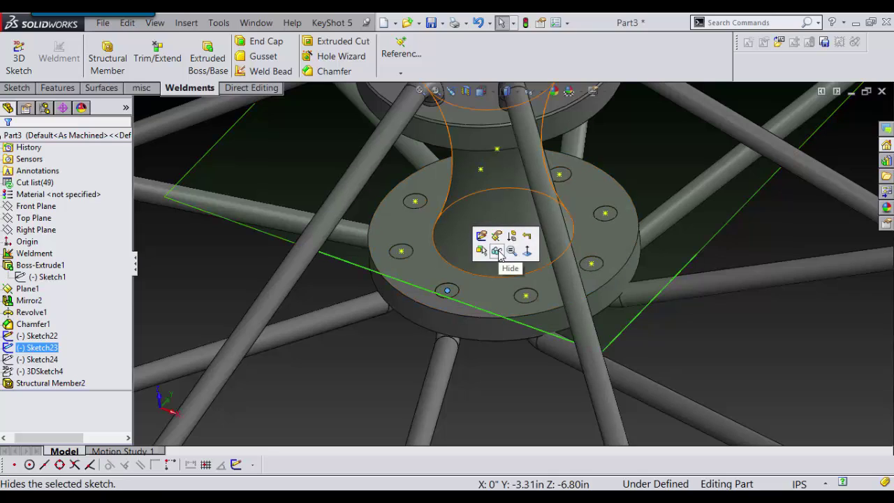
pyautogui.click(499, 255)
# Examine how the bent pipe spokes meet the hub flanges and the outer construction circle.
pyautogui.scroll(4, 520, 321)
pyautogui.moveTo(521, 324)
pyautogui.mouseDown(button='middle')
pyautogui.moveTo(633, 254)
pyautogui.moveTo(569, 296)
pyautogui.mouseUp(button='middle')
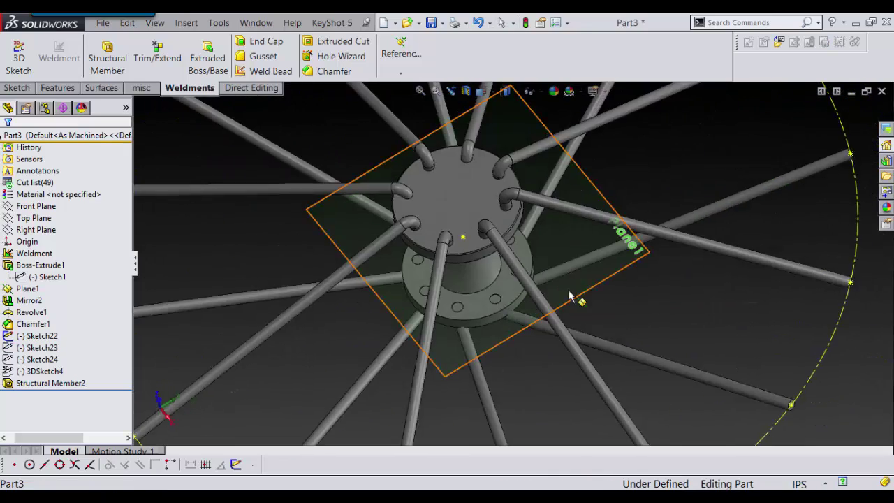
pyautogui.scroll(4, 554, 253)
pyautogui.moveTo(563, 231); pyautogui.dragTo(551, 195, button='middle')
pyautogui.scroll(-4, 544, 261)
pyautogui.scroll(2, 544, 260)
pyautogui.scroll(-3, 539, 263)
pyautogui.scroll(3, 535, 261)
pyautogui.scroll(-3, 544, 216)
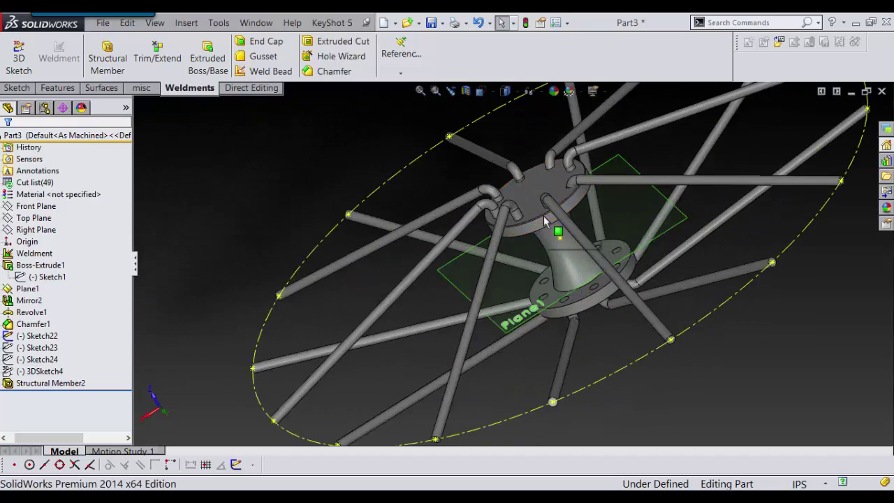
pyautogui.moveTo(545, 221); pyautogui.dragTo(549, 198, button='middle')
pyautogui.scroll(-3, 555, 199)
pyautogui.scroll(-6, 549, 201)
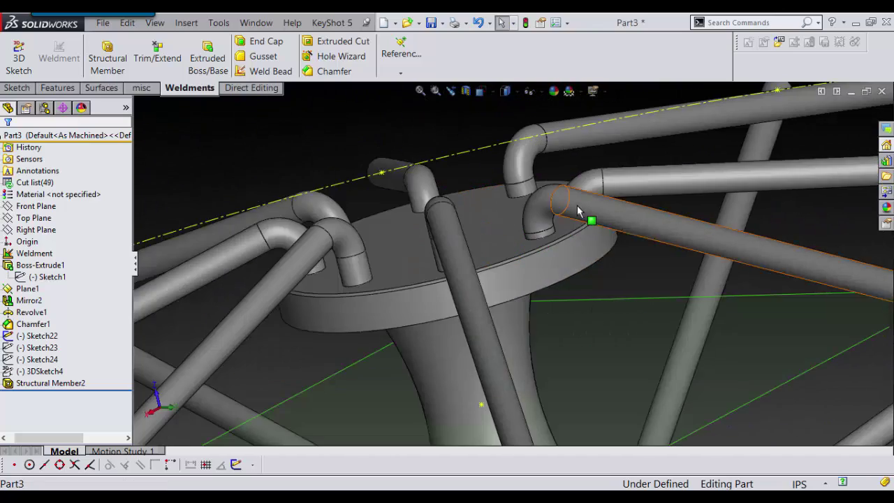
pyautogui.scroll(4, 617, 211)
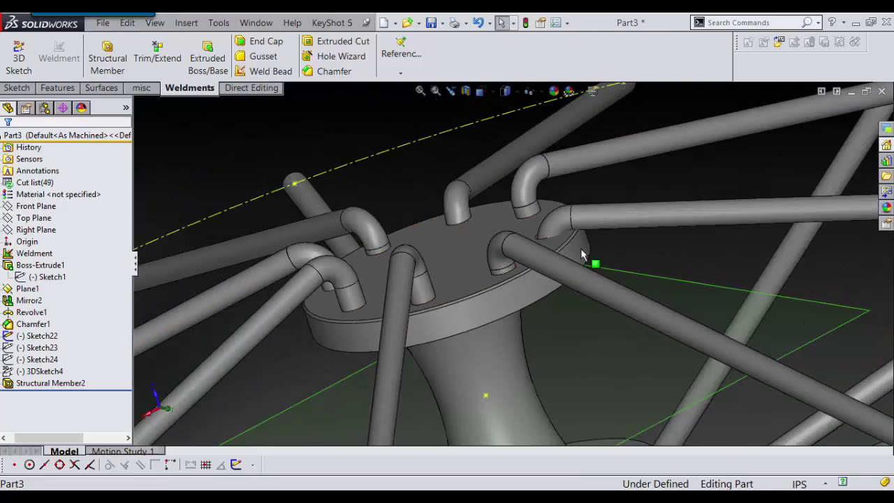
pyautogui.moveTo(581, 253); pyautogui.dragTo(586, 243, button='middle')
pyautogui.scroll(3, 587, 244)
pyautogui.scroll(-3, 549, 246)
pyautogui.scroll(3, 549, 246)
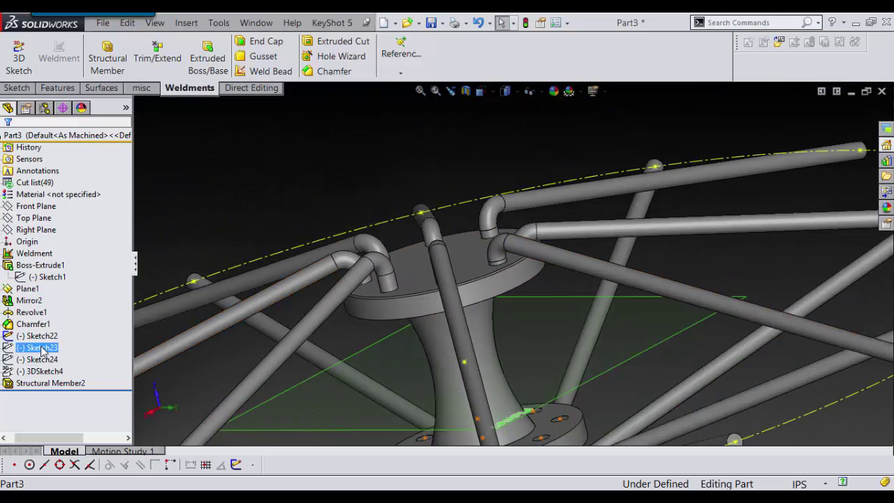
# Show 3DSketch4 and lengthen one spoke path's straight hub end by moving its lower bend point away from the flange.
pyautogui.click(39, 383)
pyautogui.click(38, 372)
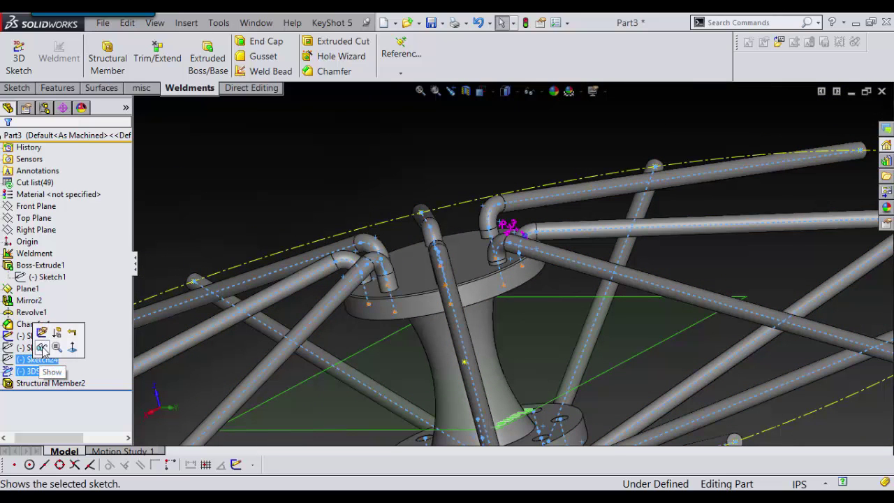
pyautogui.click(41, 348)
pyautogui.moveTo(497, 275); pyautogui.dragTo(498, 254, button='middle')
pyautogui.scroll(-3, 505, 279)
pyautogui.scroll(1, 421, 289)
pyautogui.scroll(-2, 413, 272)
pyautogui.scroll(-3, 454, 260)
pyautogui.scroll(3, 449, 254)
pyautogui.scroll(-2, 489, 252)
pyautogui.scroll(-4, 434, 203)
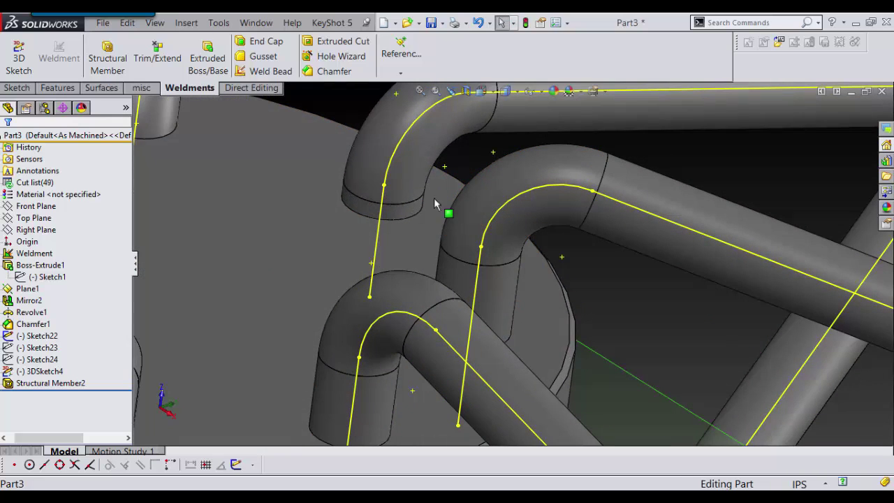
pyautogui.moveTo(386, 180); pyautogui.dragTo(388, 168)
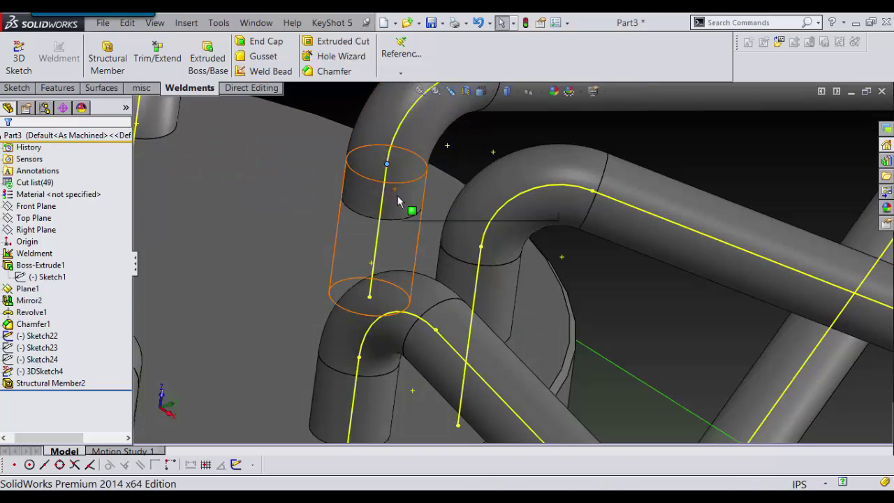
# Dismiss the unsaved-document notification and move the lower bend point of another spoke path away from the same flange face.
pyautogui.scroll(3, 399, 198)
pyautogui.moveTo(445, 189); pyautogui.dragTo(413, 170, button='middle')
pyautogui.scroll(-2, 335, 189)
pyautogui.moveTo(336, 185); pyautogui.dragTo(329, 181, button='middle')
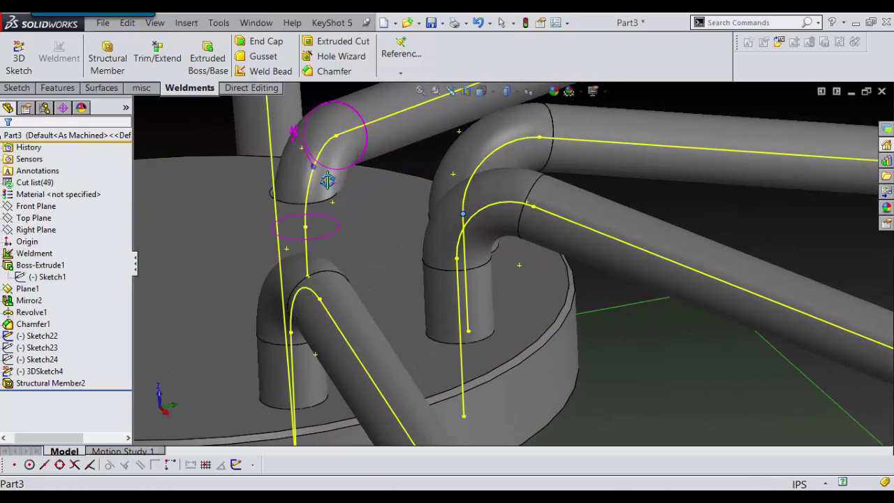
pyautogui.scroll(-2, 452, 231)
pyautogui.moveTo(451, 231); pyautogui.dragTo(465, 225, button='middle')
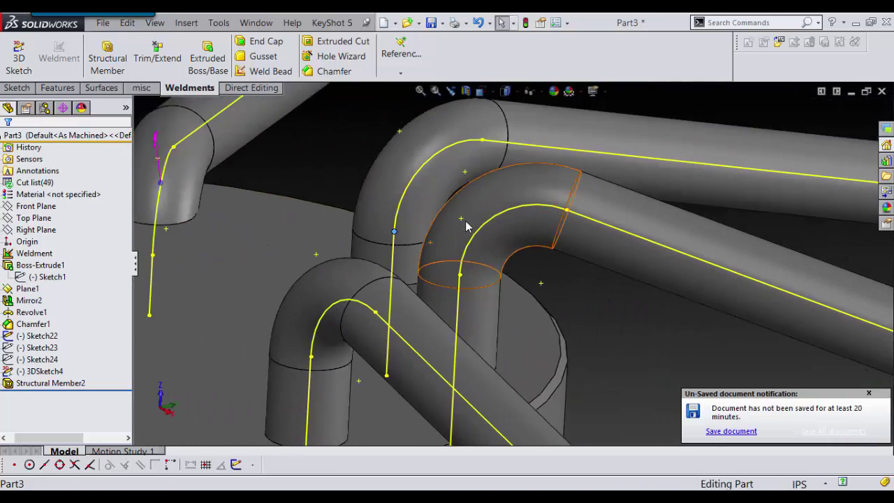
pyautogui.click(870, 386)
pyautogui.click(870, 394)
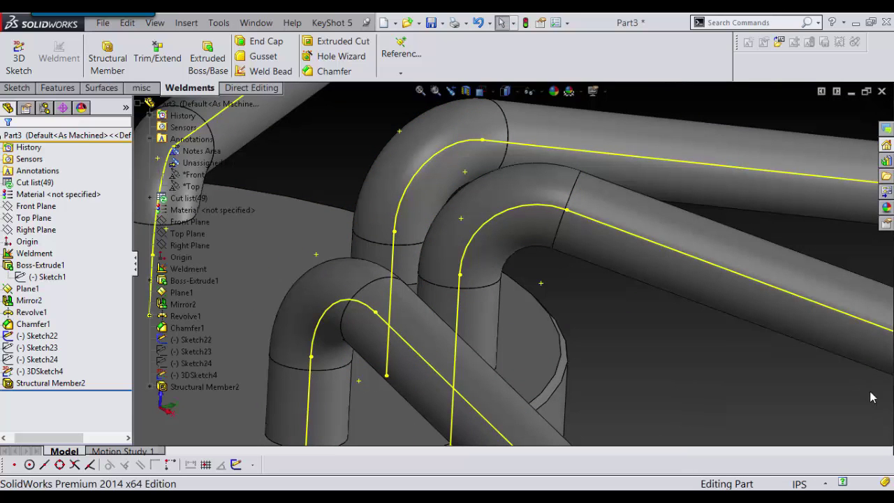
pyautogui.moveTo(569, 319); pyautogui.dragTo(505, 307, button='middle')
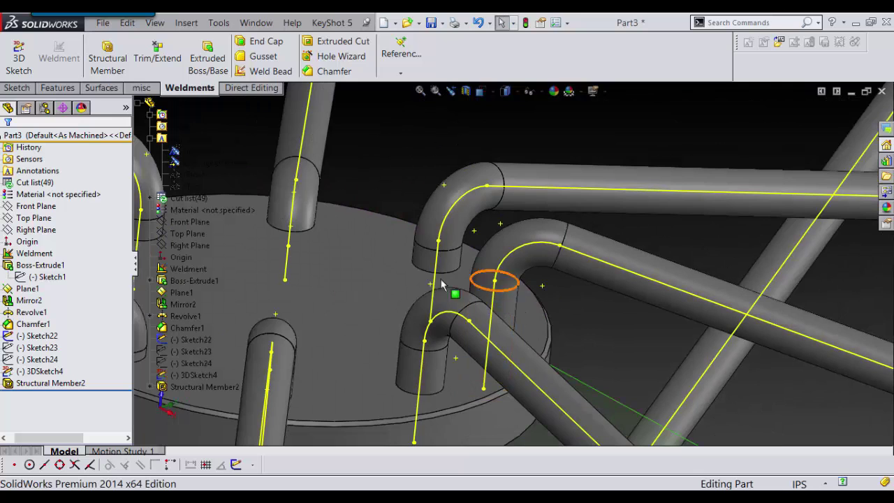
pyautogui.moveTo(441, 285); pyautogui.dragTo(471, 309, button='middle')
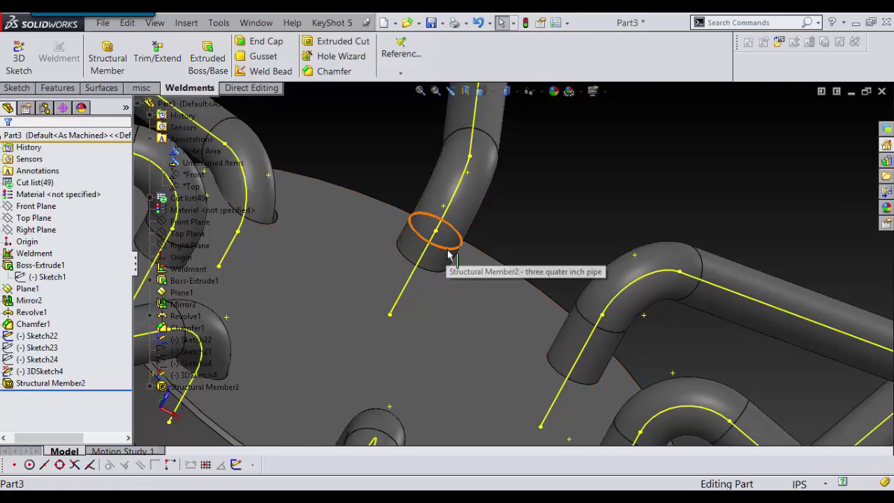
pyautogui.scroll(-2, 597, 374)
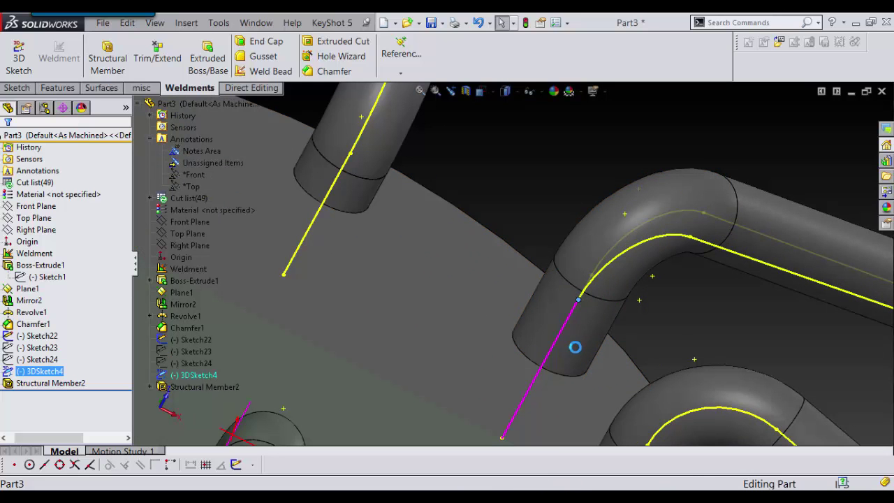
# Raise the bend point of a further spoke path on this flange and accept the over-defining relations warning.
pyautogui.scroll(3, 457, 343)
pyautogui.moveTo(445, 339); pyautogui.dragTo(373, 236, button='middle')
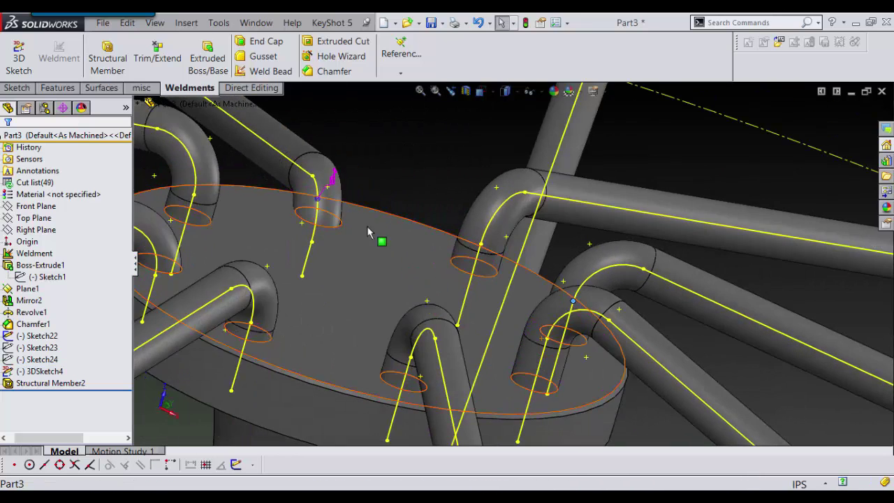
pyautogui.scroll(-4, 335, 234)
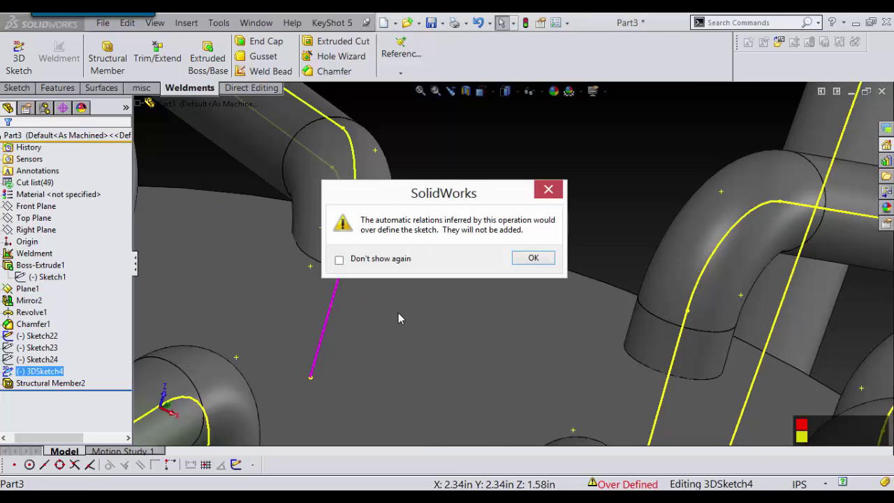
pyautogui.click(532, 258)
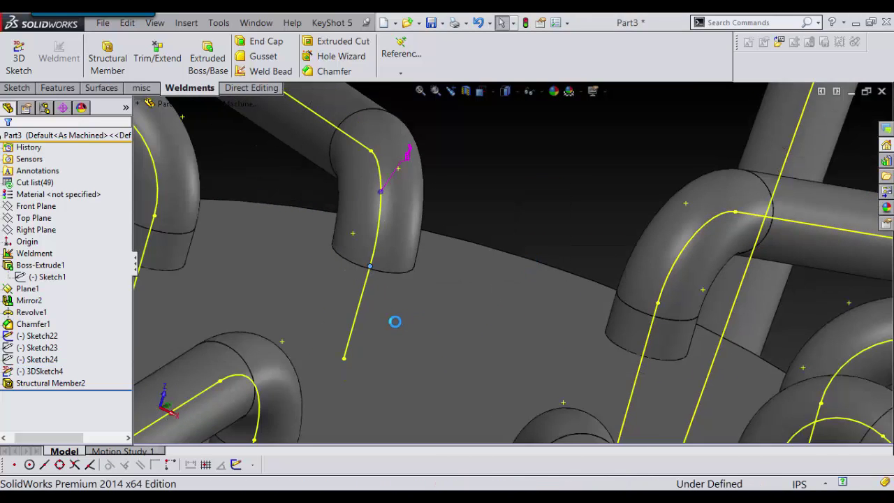
# Lengthen the straight hub ends of further spoke paths on the first flange by raising their lower bend points.
pyautogui.moveTo(407, 329)
pyautogui.mouseDown(button='middle')
pyautogui.moveTo(371, 295)
pyautogui.moveTo(412, 249)
pyautogui.moveTo(440, 257)
pyautogui.mouseUp(button='middle')
pyautogui.scroll(-3, 415, 250)
pyautogui.scroll(2, 363, 281)
pyautogui.scroll(4, 325, 298)
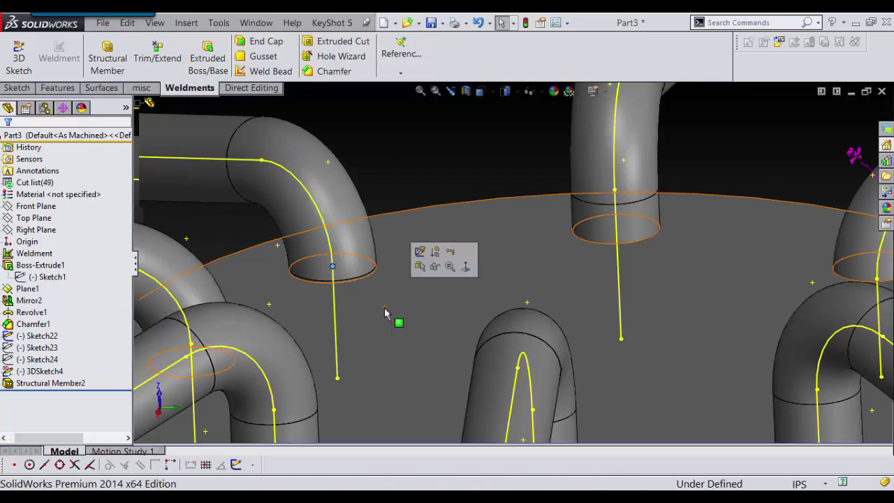
pyautogui.scroll(5, 386, 312)
pyautogui.moveTo(401, 311); pyautogui.dragTo(512, 393, button='middle')
pyautogui.scroll(3, 513, 393)
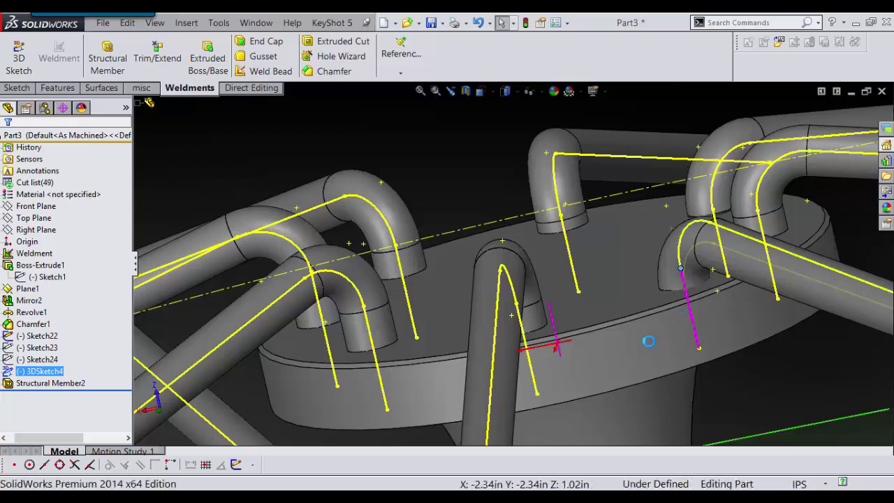
# Move a spoke path's lower bend point away from the face of the opposite hub flange.
pyautogui.moveTo(648, 341); pyautogui.dragTo(564, 335, button='middle')
pyautogui.scroll(5, 564, 335)
pyautogui.moveTo(498, 305); pyautogui.dragTo(493, 120, button='middle')
pyautogui.scroll(-4, 498, 287)
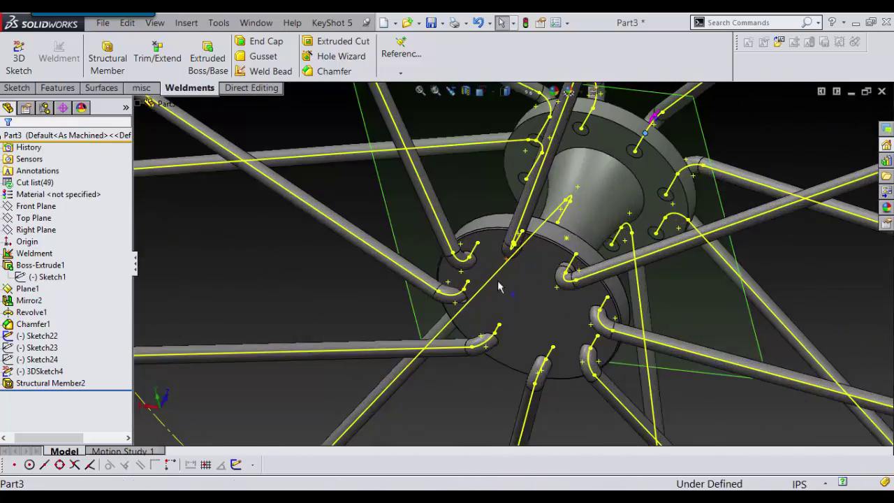
pyautogui.moveTo(499, 286); pyautogui.dragTo(439, 335, button='middle')
pyautogui.scroll(5, 440, 335)
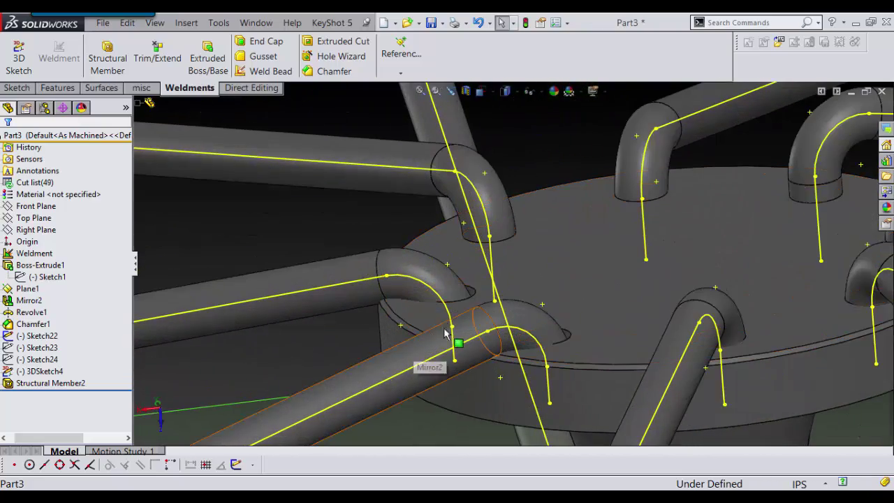
pyautogui.moveTo(453, 311); pyautogui.dragTo(452, 294)
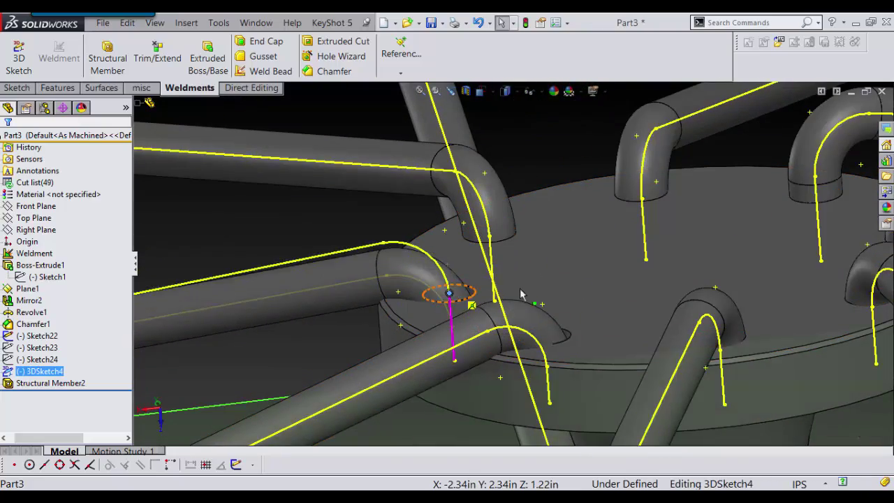
# Raise the lower bend points of two more spoke paths on the opposite flange to lengthen their straight ends.
pyautogui.scroll(1, 572, 307)
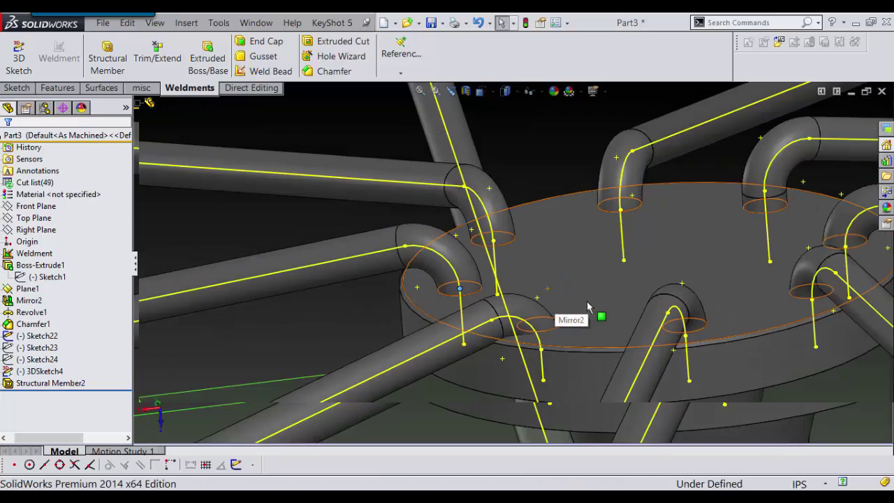
pyautogui.moveTo(589, 307); pyautogui.dragTo(636, 331, button='middle')
pyautogui.moveTo(618, 287); pyautogui.dragTo(627, 270)
pyautogui.moveTo(627, 270); pyautogui.dragTo(643, 346, button='middle')
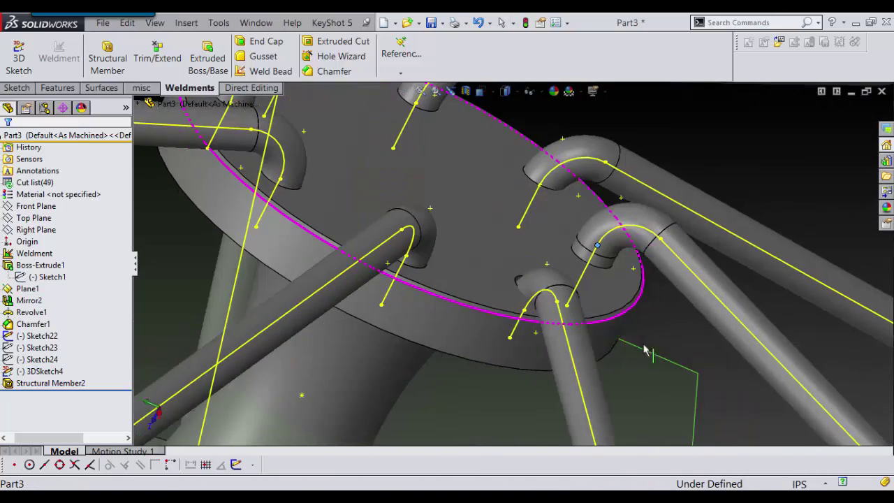
pyautogui.moveTo(529, 301); pyautogui.dragTo(537, 288)
# Lengthen the straight ends of the following two spoke paths on the opposite flange by moving their bend points outward.
pyautogui.moveTo(559, 195); pyautogui.dragTo(477, 260, button='middle')
pyautogui.moveTo(527, 240); pyautogui.dragTo(398, 220, button='middle')
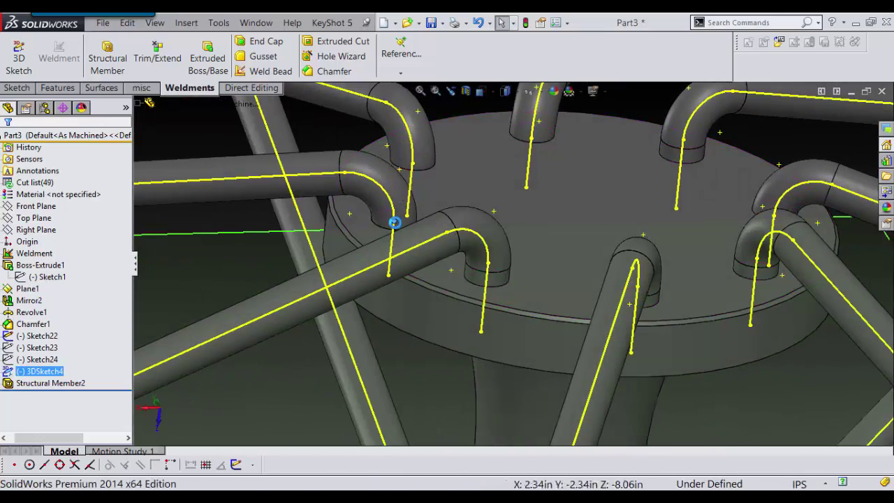
pyautogui.moveTo(394, 223); pyautogui.dragTo(395, 207)
pyautogui.moveTo(489, 255)
pyautogui.mouseDown(button='middle')
pyautogui.moveTo(398, 249)
pyautogui.moveTo(356, 231)
pyautogui.mouseUp(button='middle')
pyautogui.scroll(-4, 338, 202)
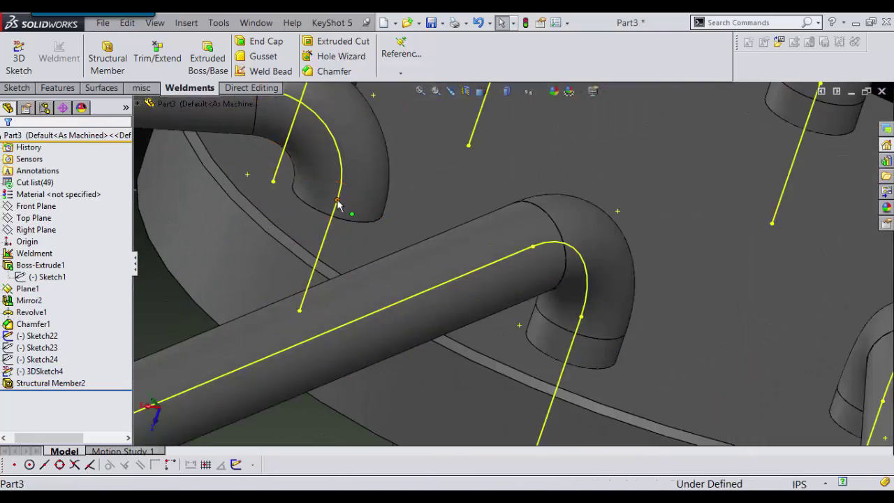
pyautogui.scroll(4, 321, 258)
pyautogui.moveTo(319, 263); pyautogui.dragTo(464, 237, button='middle')
pyautogui.moveTo(467, 236)
pyautogui.mouseDown()
pyautogui.moveTo(461, 212)
pyautogui.moveTo(479, 217)
pyautogui.moveTo(481, 239)
pyautogui.mouseUp()
# Pull the lower bend point of the next low spoke path clear of the opposite flange's face.
pyautogui.scroll(-3, 464, 233)
pyautogui.scroll(-4, 467, 248)
pyautogui.scroll(5, 482, 241)
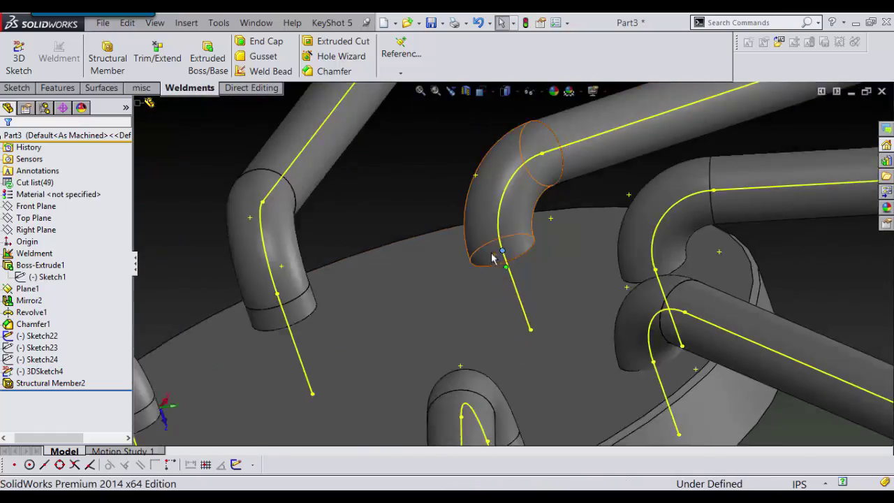
pyautogui.moveTo(515, 262)
pyautogui.mouseDown(button='middle')
pyautogui.moveTo(485, 216)
pyautogui.moveTo(454, 293)
pyautogui.moveTo(461, 300)
pyautogui.moveTo(454, 262)
pyautogui.moveTo(374, 251)
pyautogui.mouseUp(button='middle')
pyautogui.scroll(-3, 533, 259)
pyautogui.scroll(3, 516, 266)
pyautogui.scroll(3, 454, 262)
pyautogui.scroll(-5, 374, 251)
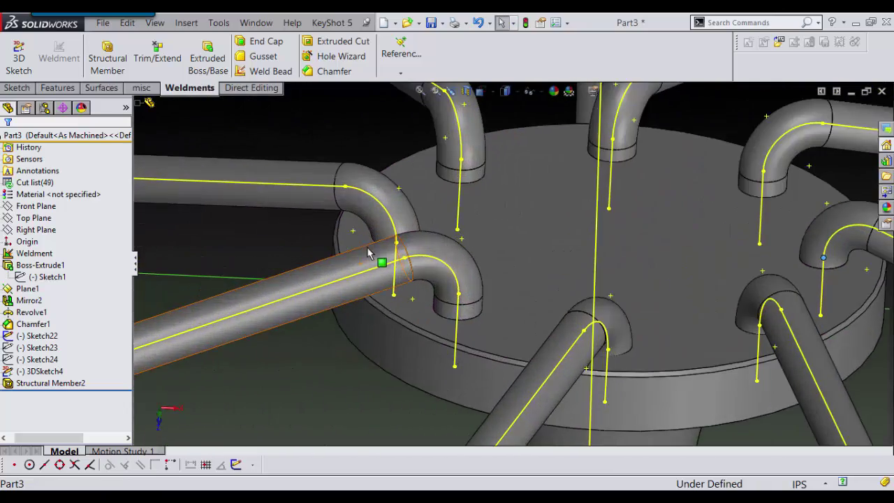
pyautogui.scroll(2, 374, 251)
pyautogui.scroll(-5, 286, 241)
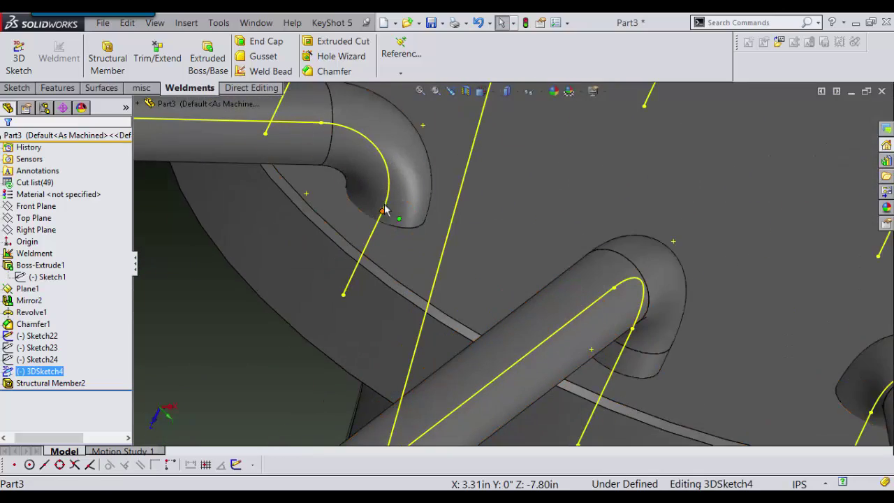
pyautogui.moveTo(384, 210); pyautogui.dragTo(395, 178)
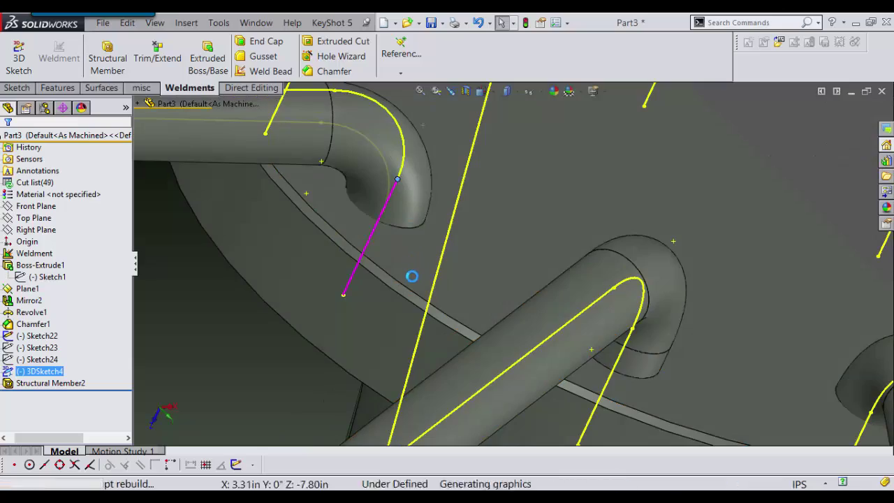
# Examine the whole spoked wheel from several angles, checking the spokes between the hub flanges and the outer circle and that circle's dimensions.
pyautogui.scroll(10, 412, 276)
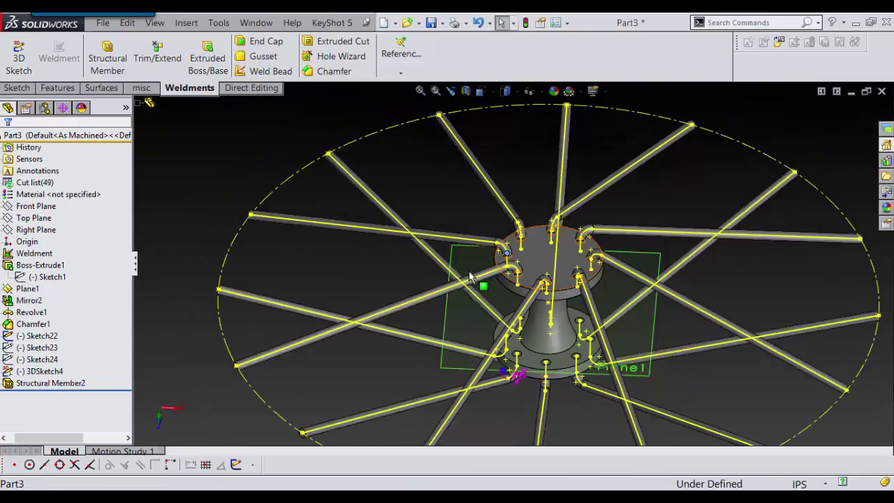
pyautogui.scroll(3, 469, 272)
pyautogui.scroll(-3, 643, 337)
pyautogui.moveTo(681, 340); pyautogui.dragTo(681, 367, button='middle')
pyautogui.scroll(-3, 688, 360)
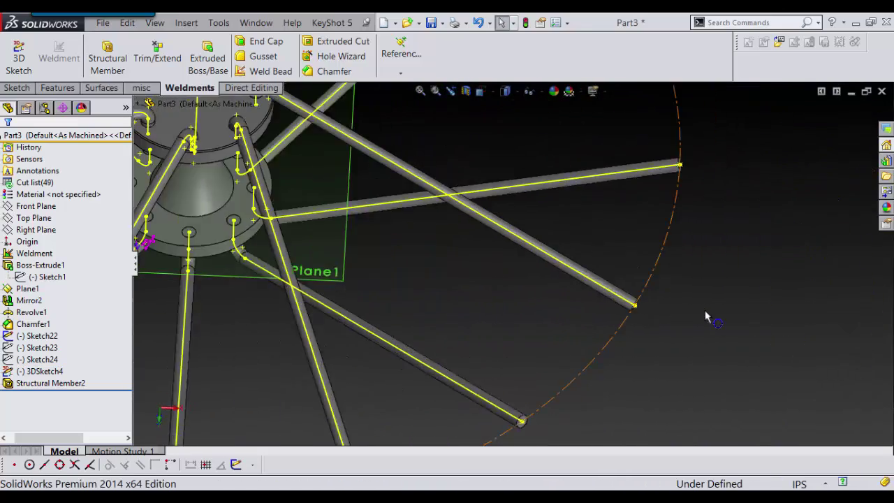
pyautogui.scroll(5, 646, 278)
pyautogui.click(600, 264)
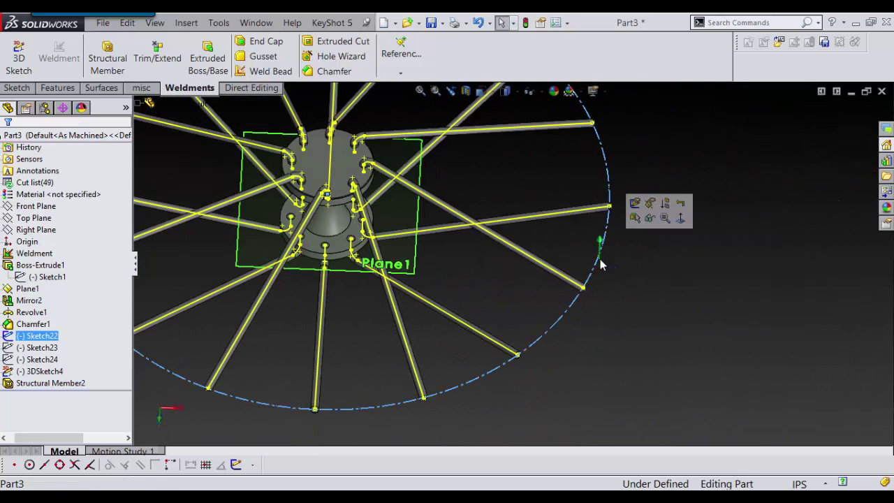
pyautogui.scroll(5, 600, 264)
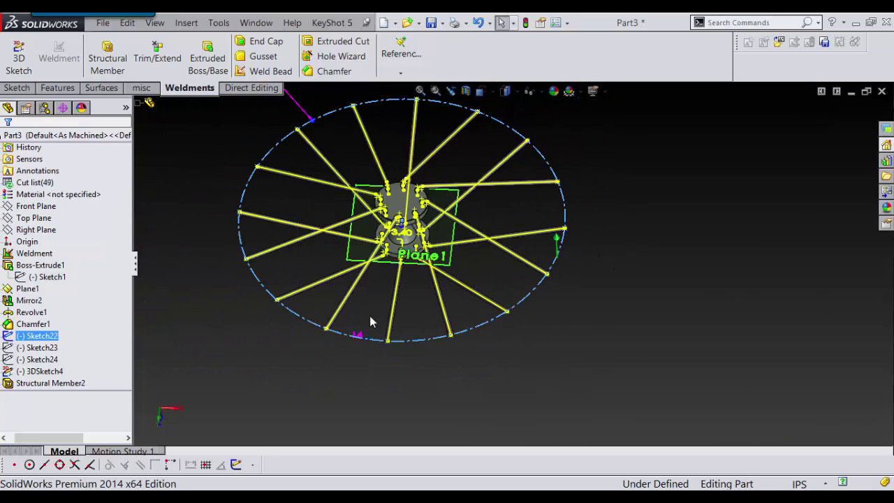
pyautogui.scroll(3, 471, 236)
pyautogui.scroll(-2, 537, 242)
pyautogui.moveTo(548, 241)
pyautogui.mouseDown(button='middle')
pyautogui.moveTo(576, 217)
pyautogui.moveTo(569, 132)
pyautogui.mouseUp(button='middle')
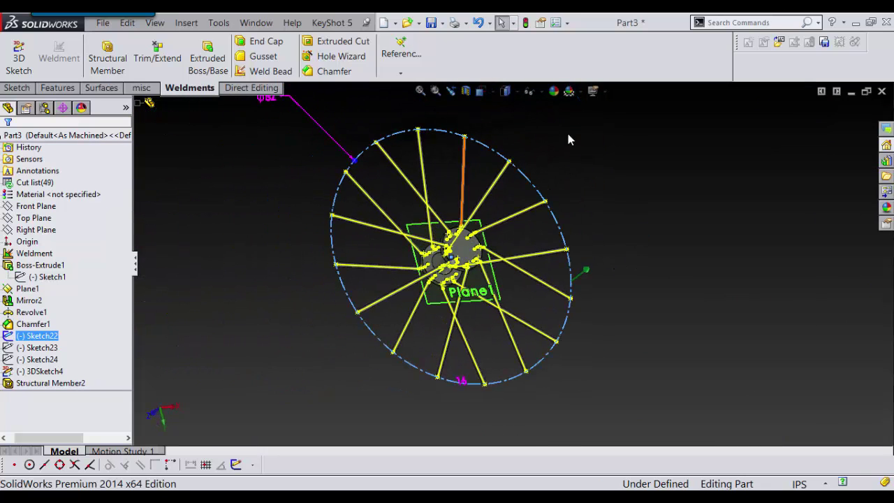
pyautogui.click(568, 130)
pyautogui.scroll(-3, 485, 202)
pyautogui.moveTo(541, 231); pyautogui.dragTo(585, 196, button='middle')
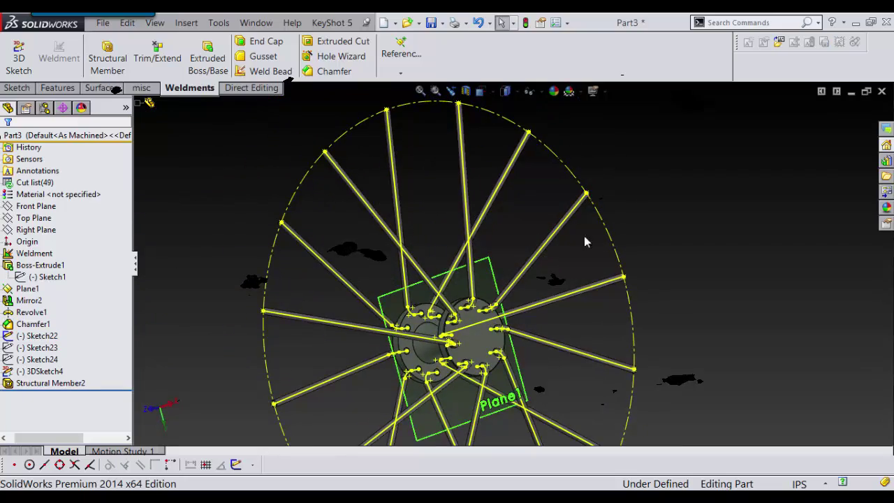
pyautogui.moveTo(585, 241); pyautogui.dragTo(495, 342, button='middle')
pyautogui.scroll(2, 503, 333)
pyautogui.scroll(-1, 504, 329)
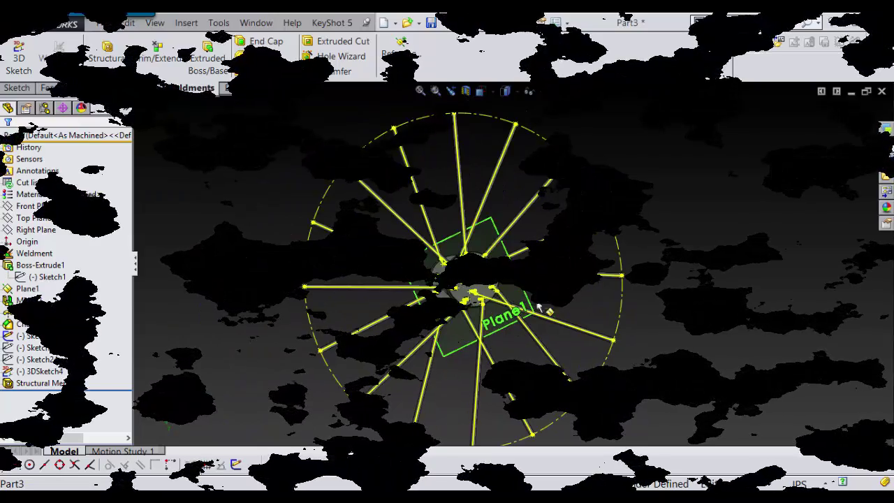